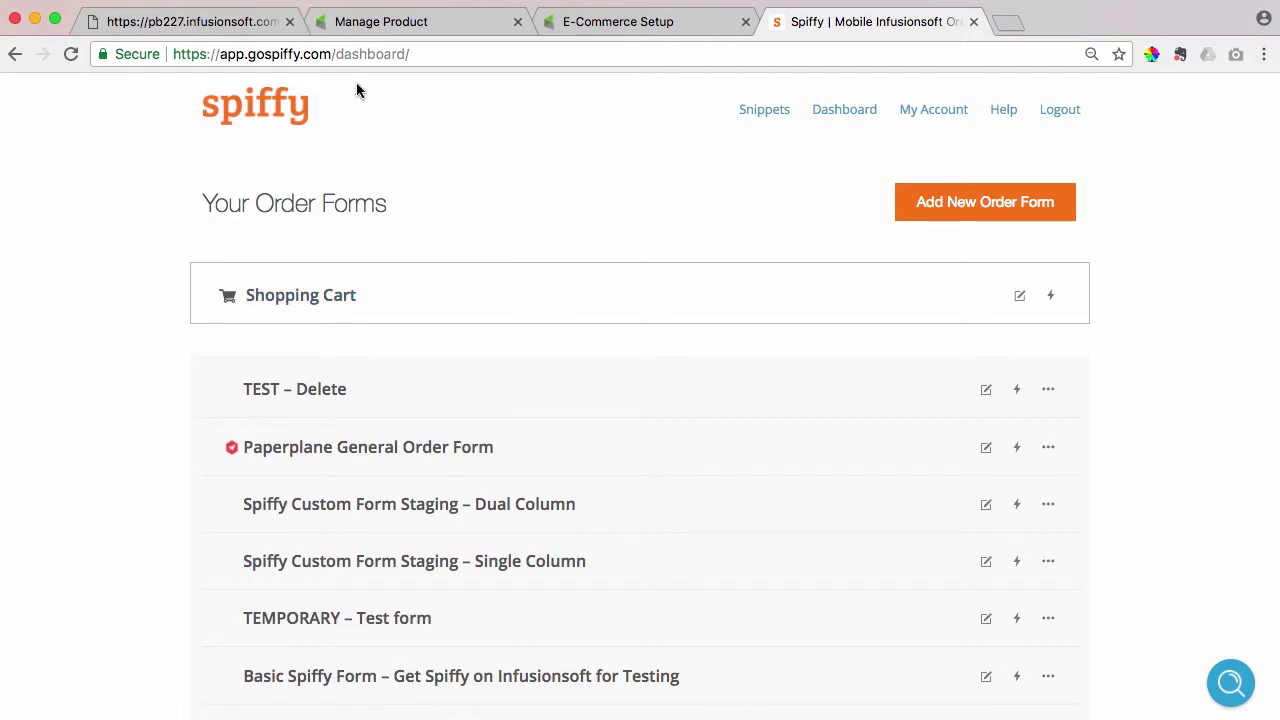
Step: Review the storefront home banner and its five products, from CA: VIP Access ($97) to Group Coaching ($1,500)
click(200, 24)
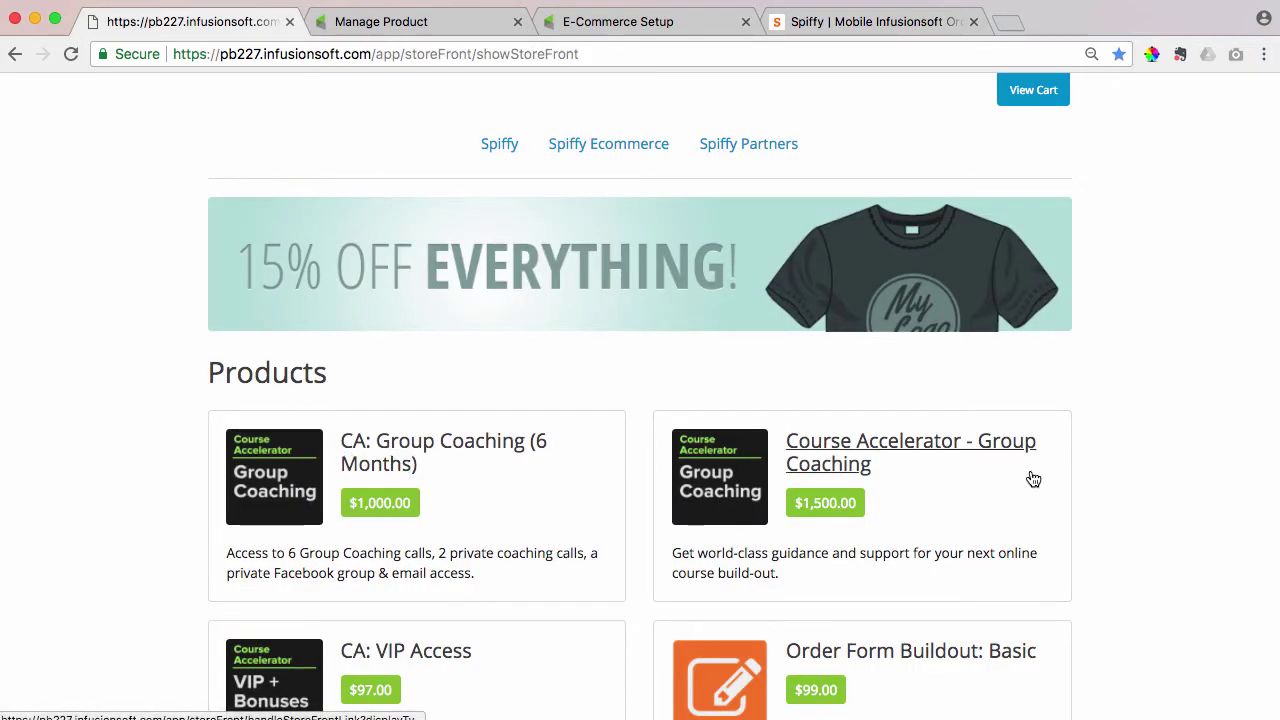
scroll(1135, 435, down, 4)
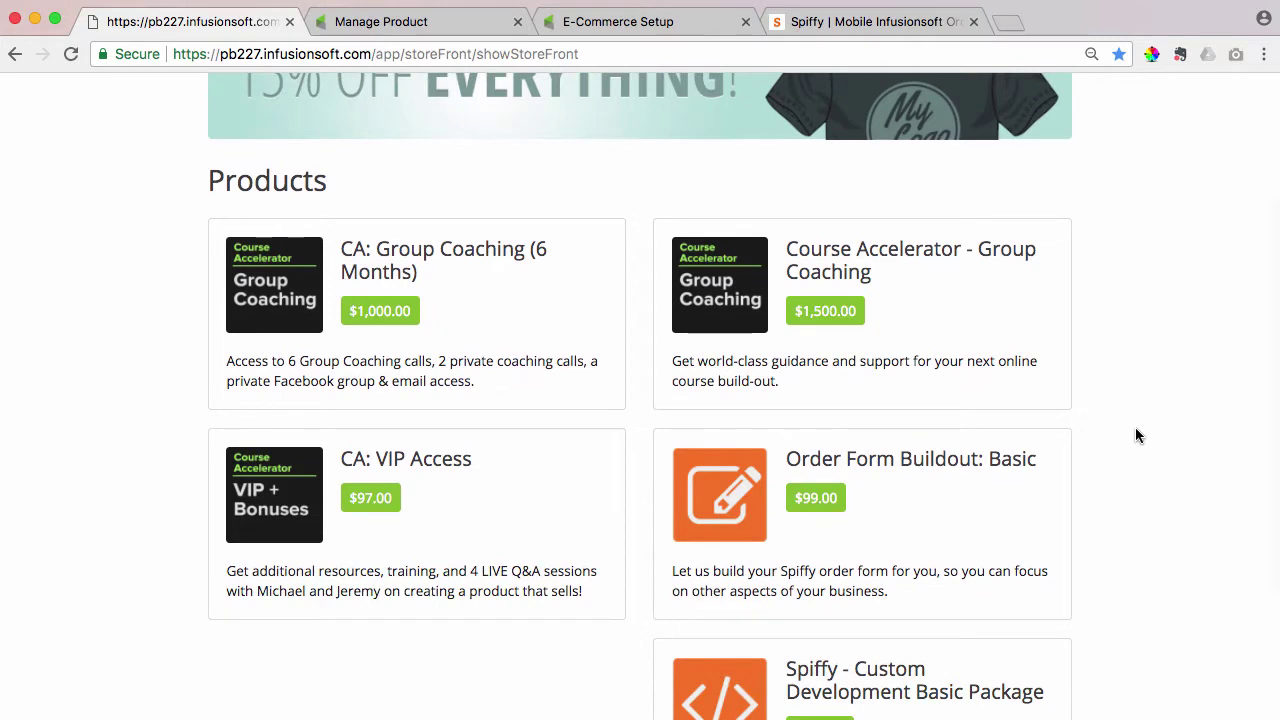
scroll(1135, 430, down, 3)
scroll(1135, 430, up, 5)
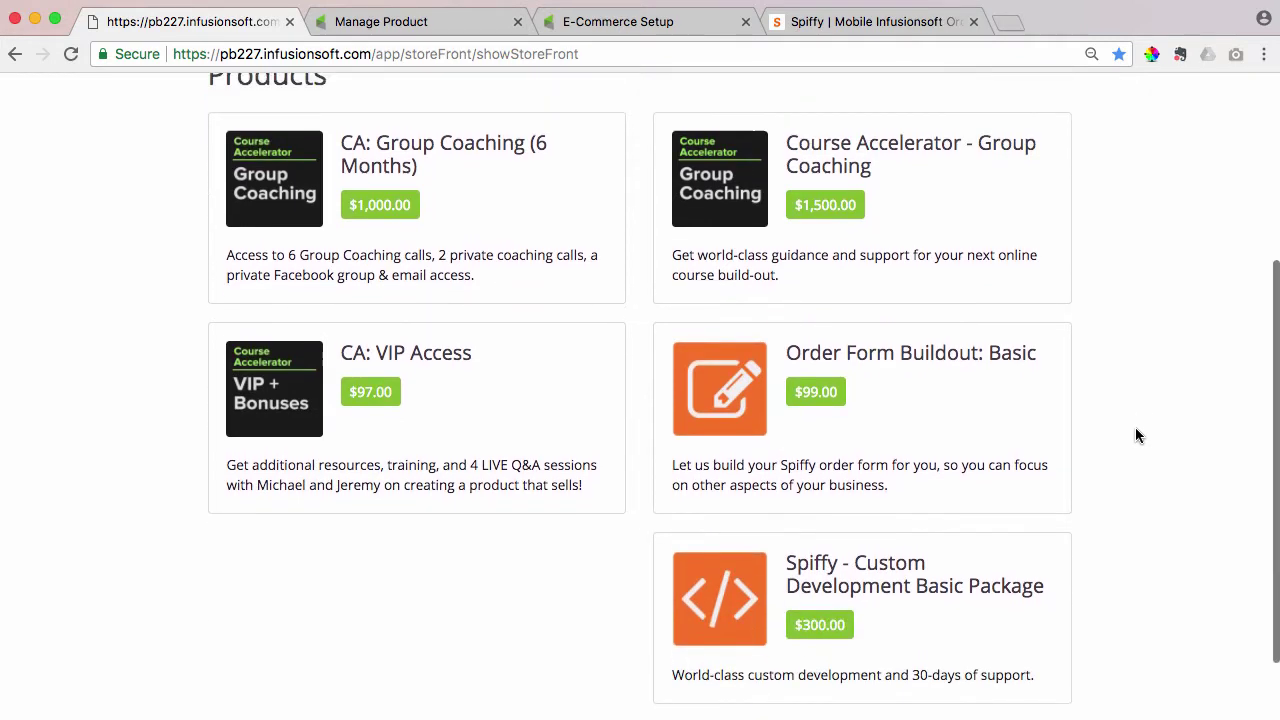
scroll(1135, 435, up, 2)
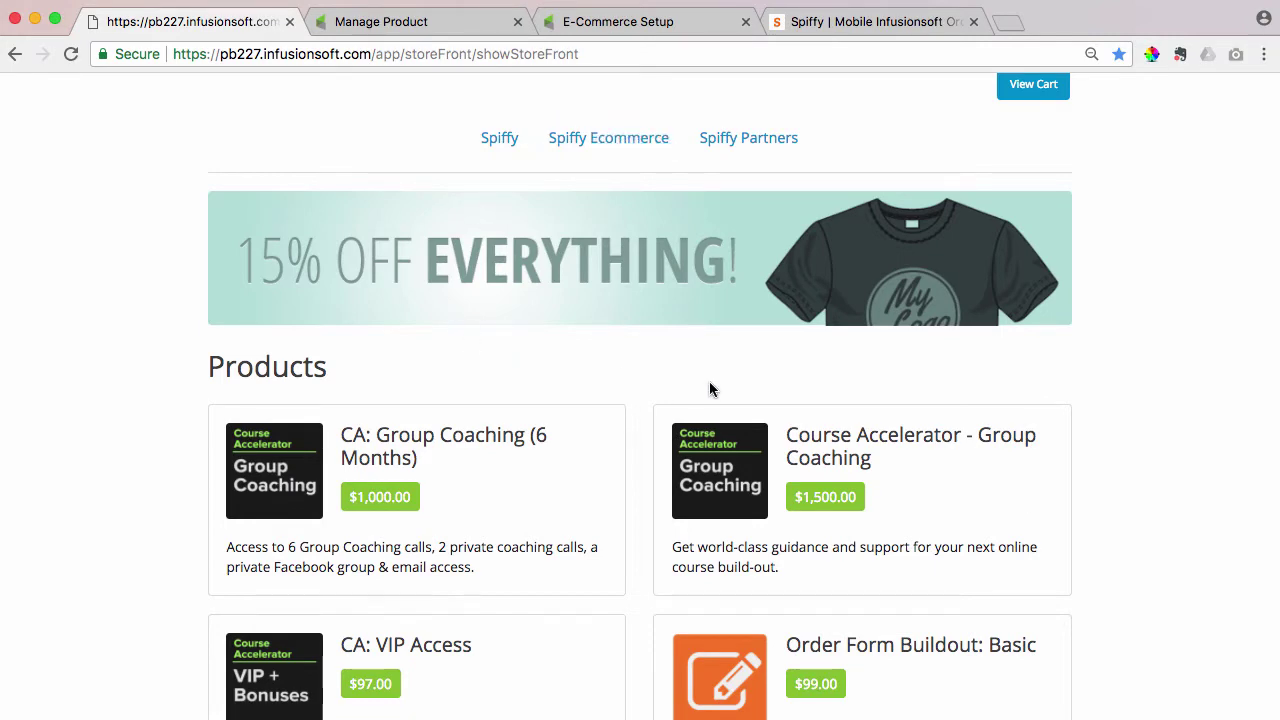
scroll(612, 380, down, 5)
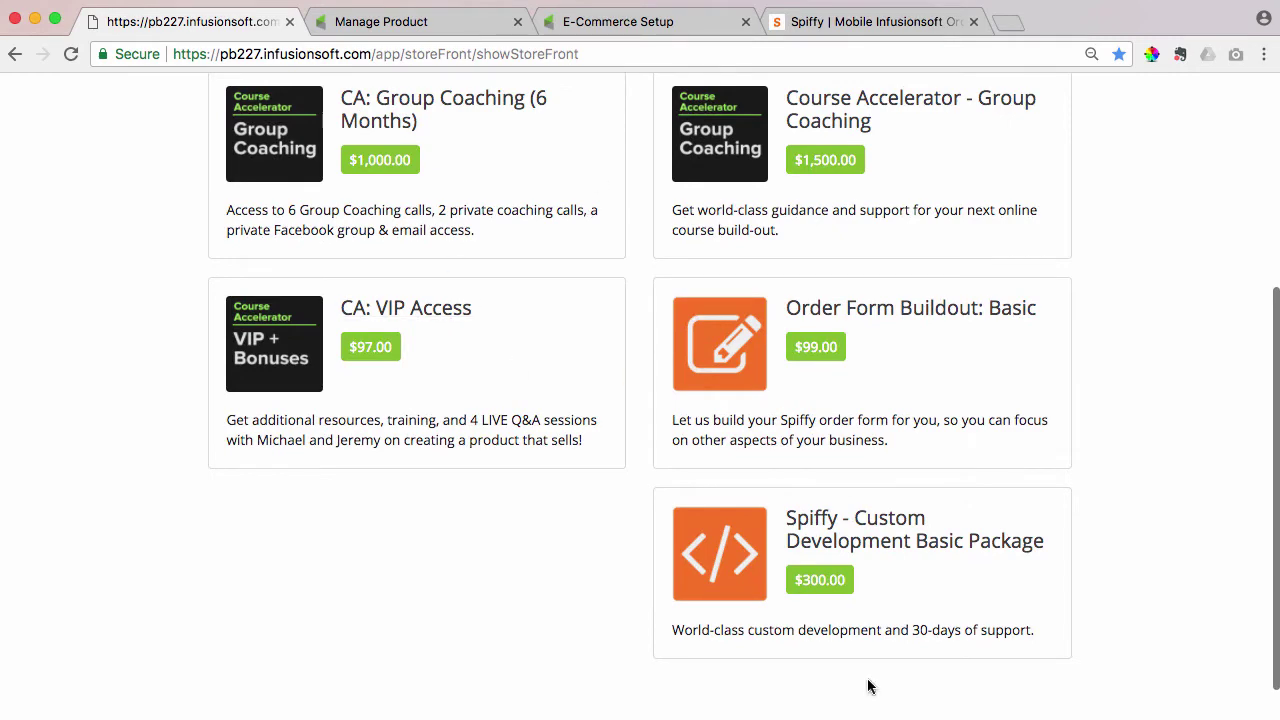
scroll(707, 500, up, 5)
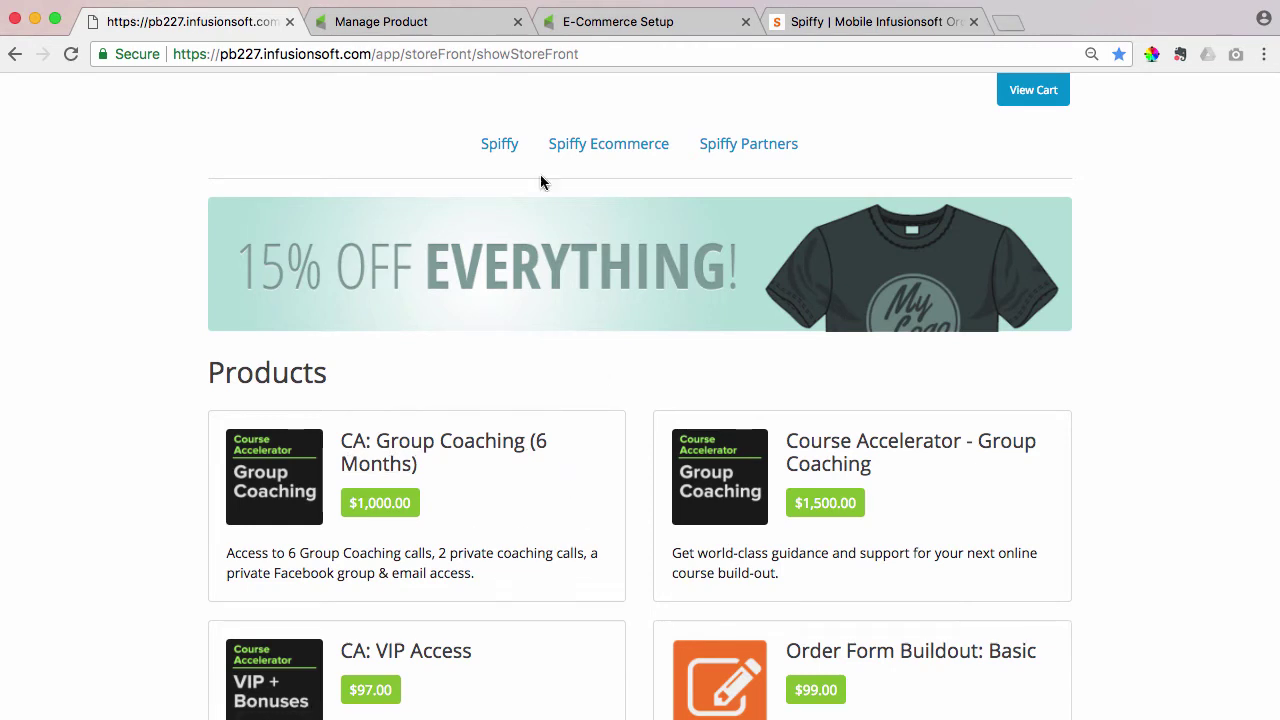
Step: View the Spiffy product category page in the storefront
click(493, 145)
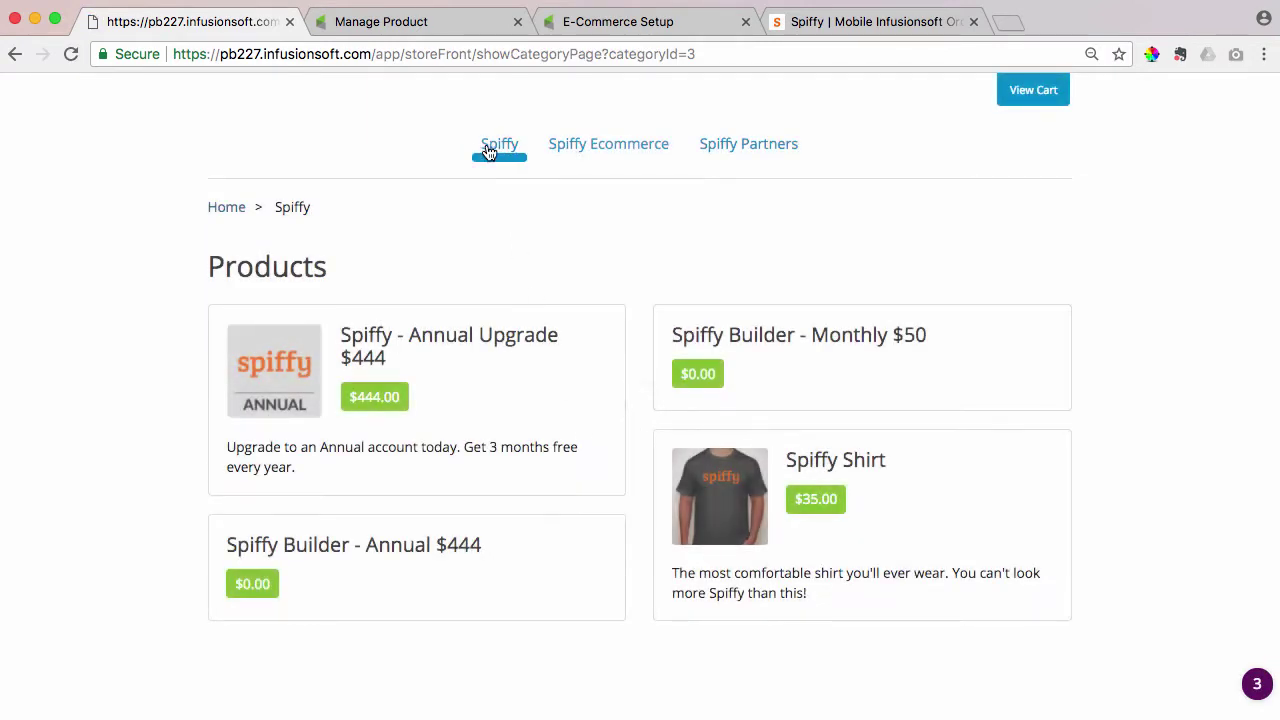
click(483, 156)
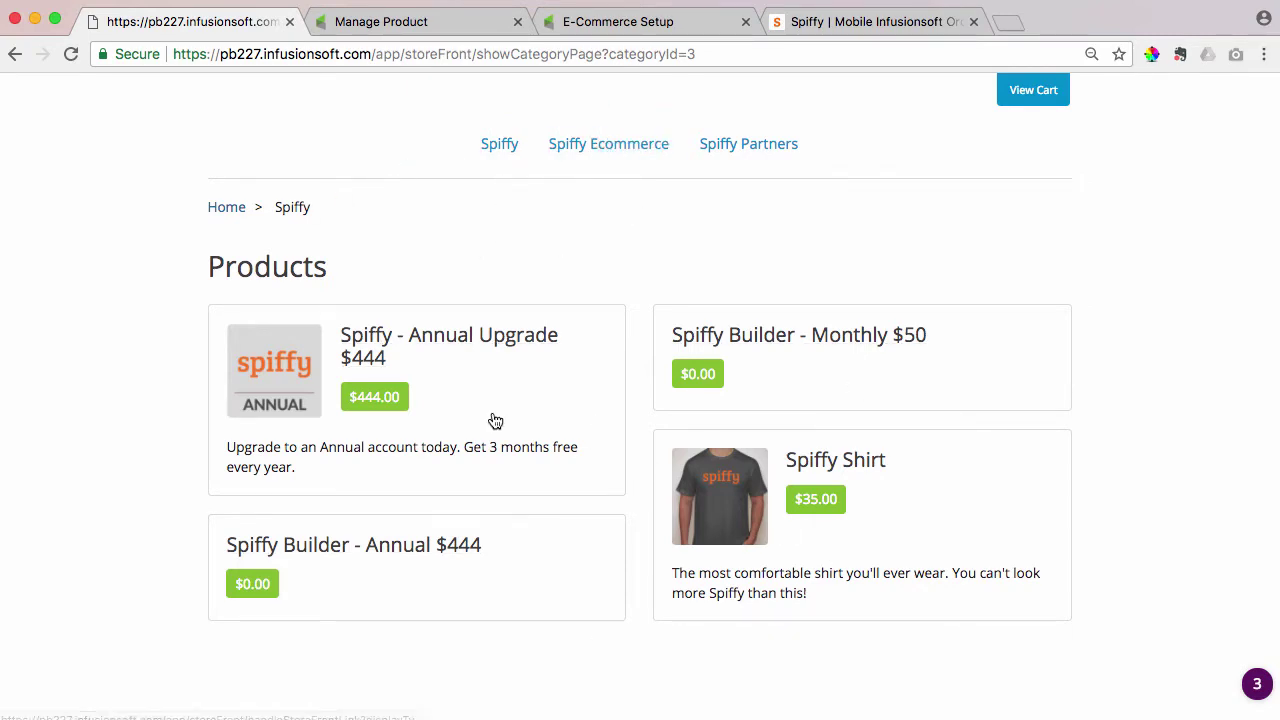
click(496, 145)
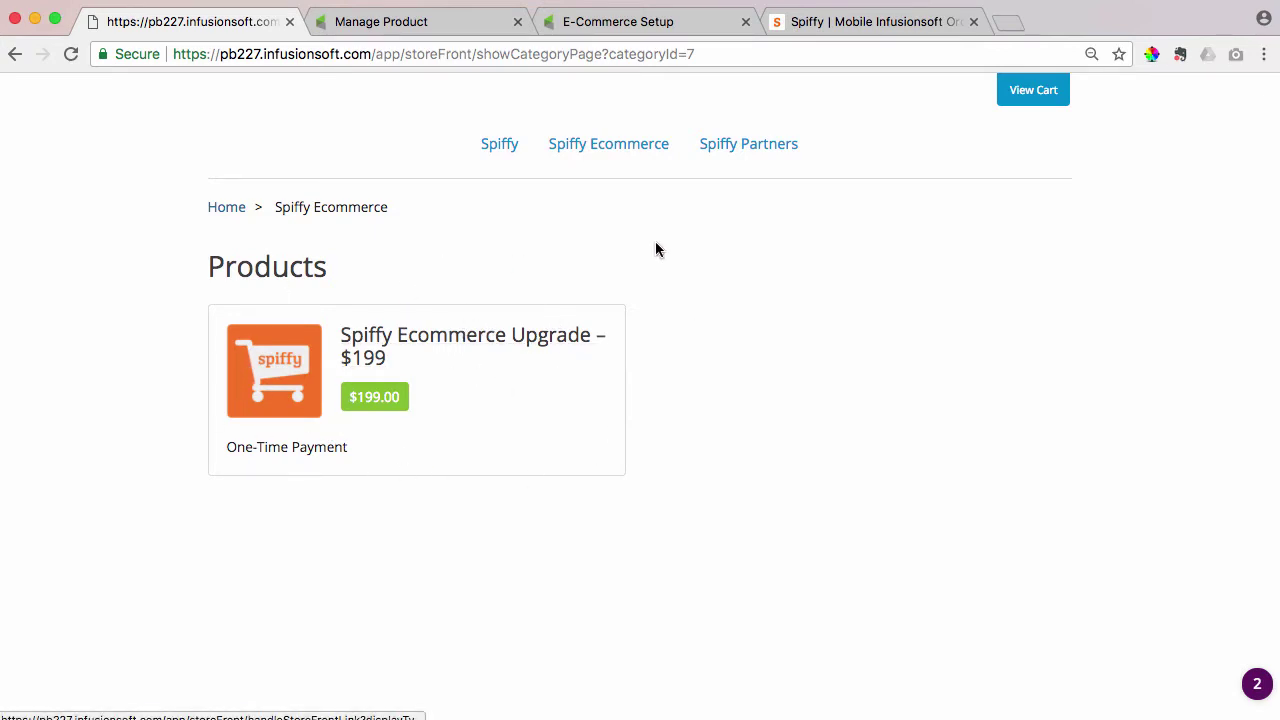
Step: Return to the store home, then open the Spiffy Ecommerce category and select its page URL
click(216, 212)
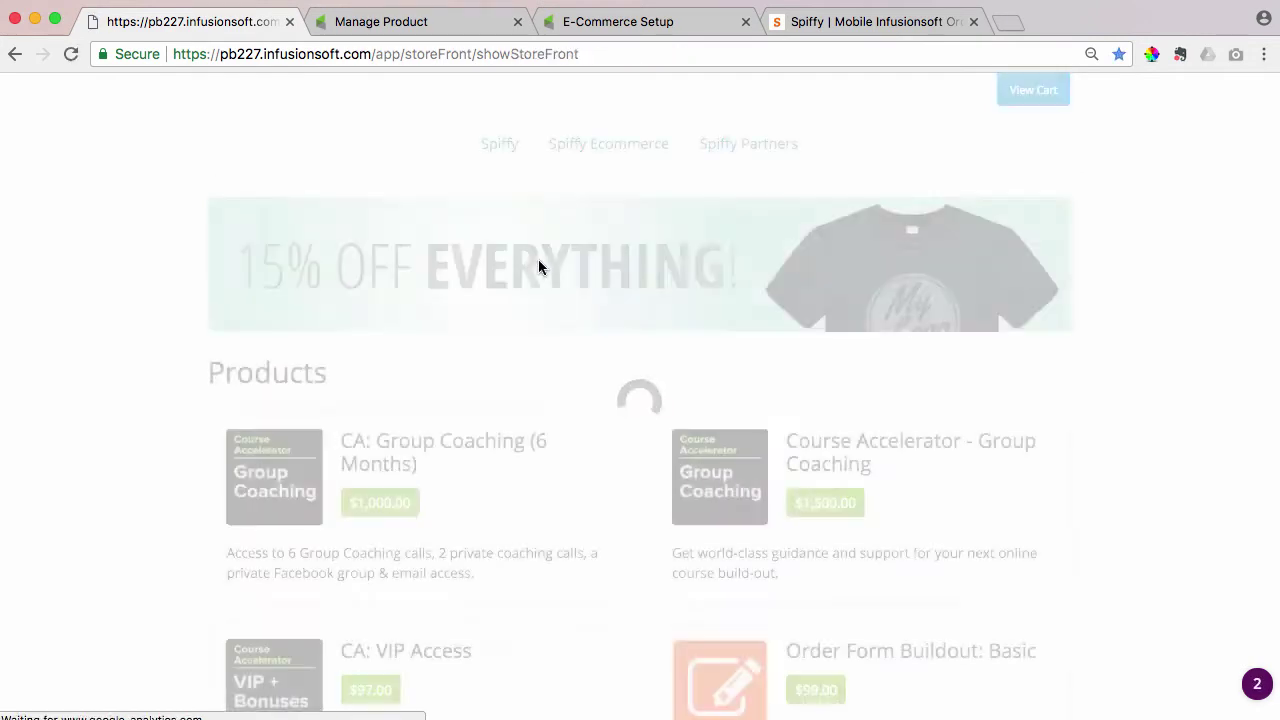
scroll(659, 410, down, 5)
scroll(659, 418, down, 3)
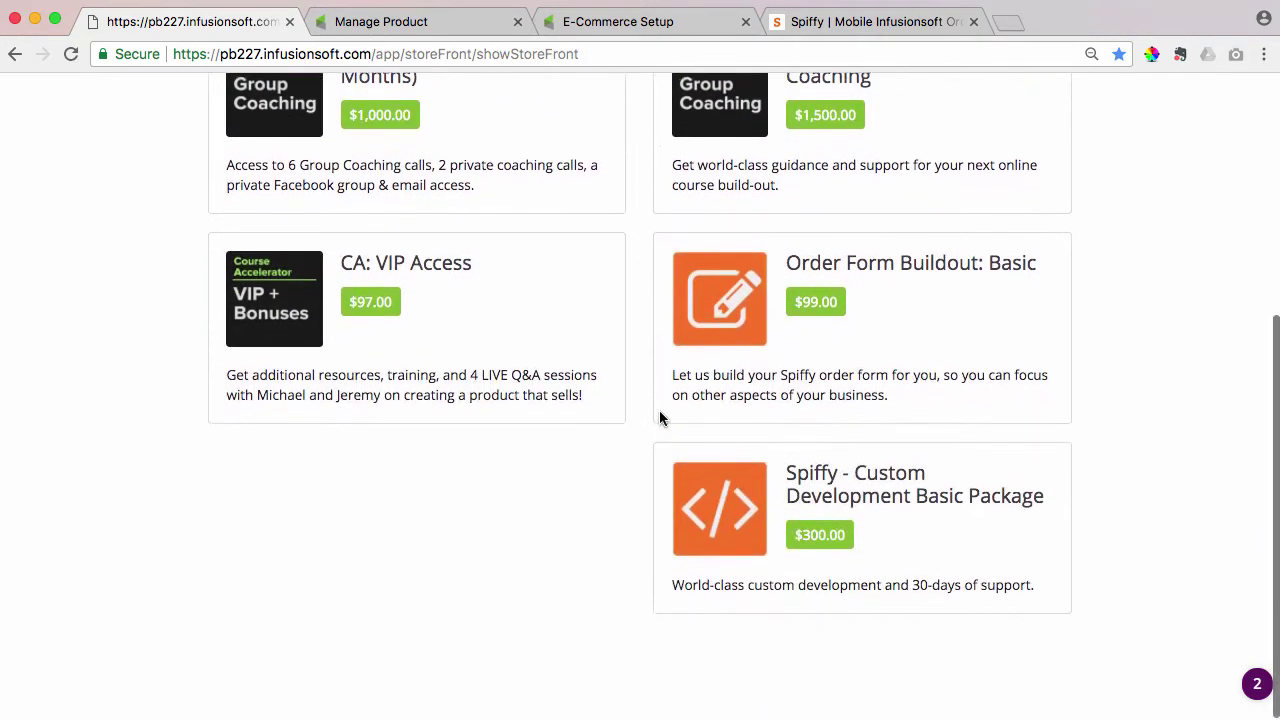
scroll(646, 337, up, 4)
scroll(645, 337, up, 2)
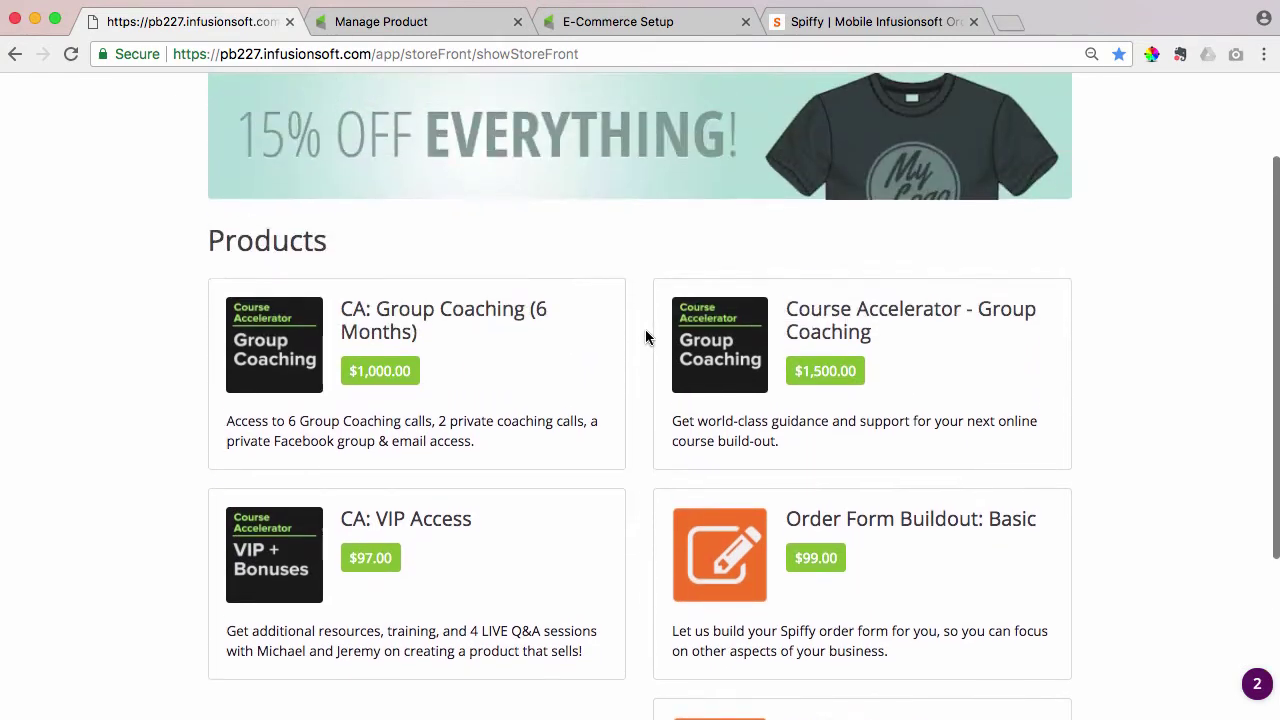
scroll(646, 337, up, 3)
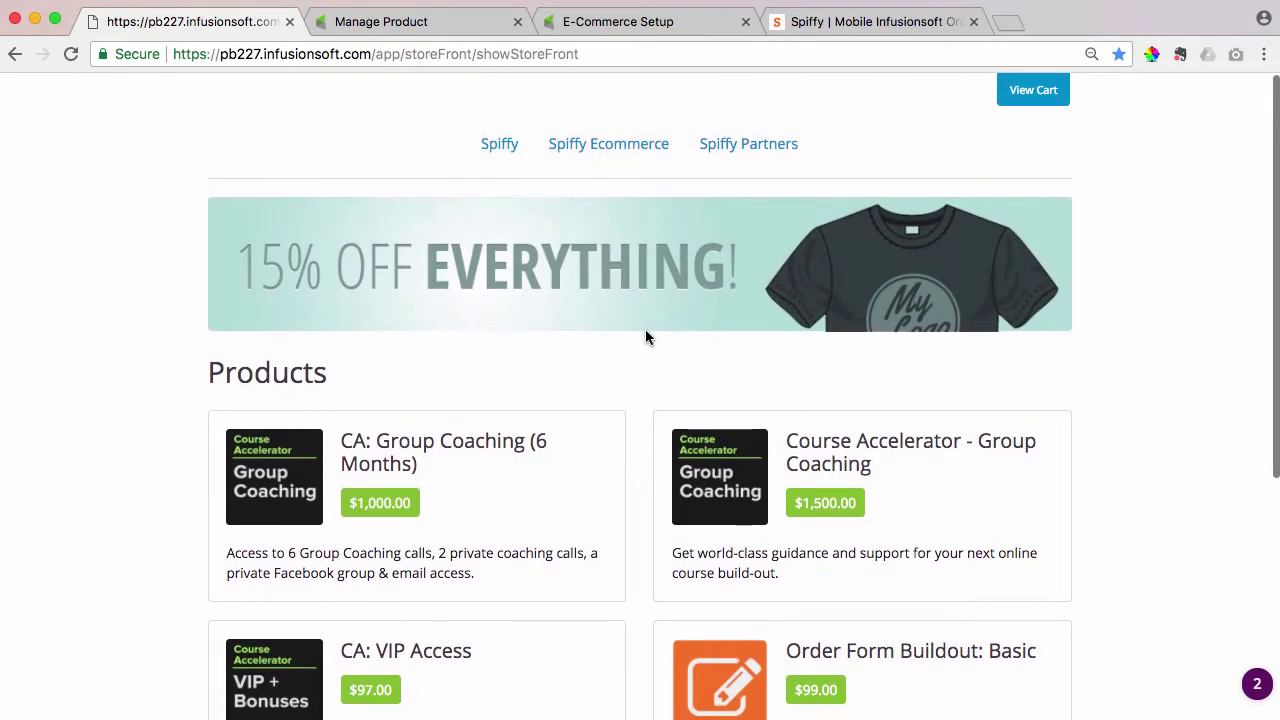
click(596, 146)
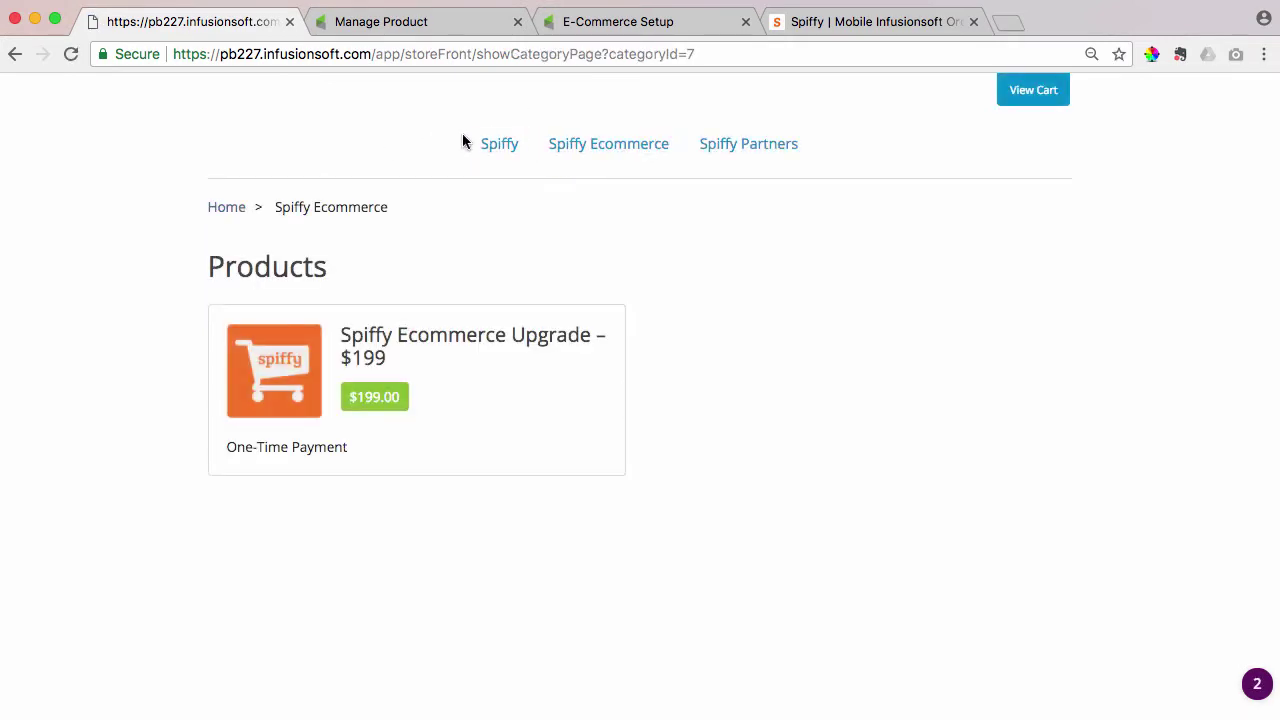
click(607, 52)
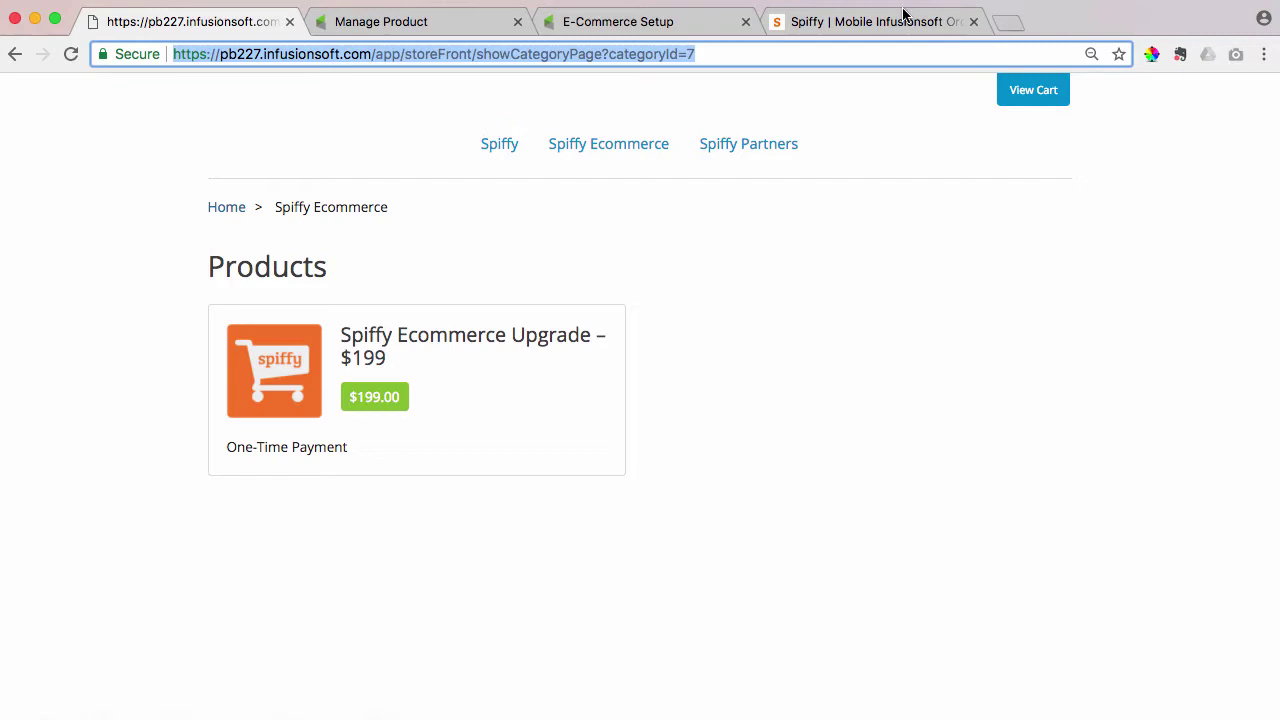
Step: Open Spiffy's Shopping Cart settings and scroll down to the Custom Home Category field
click(861, 24)
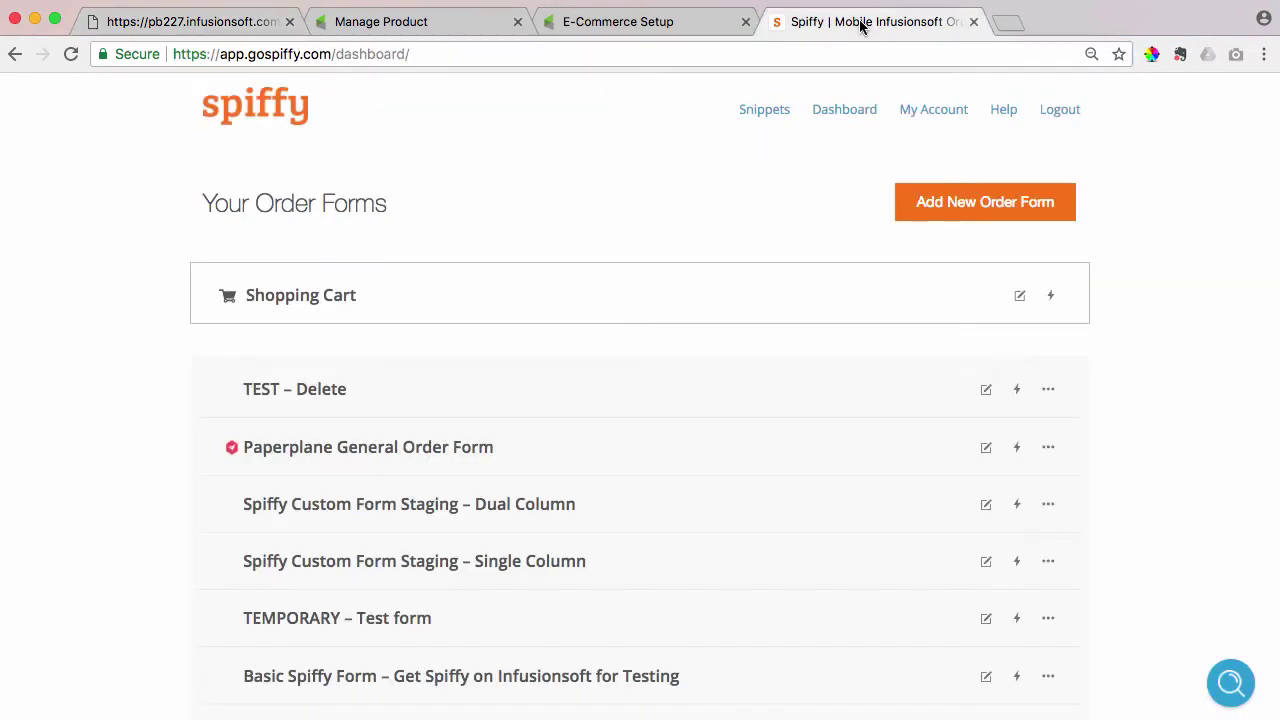
click(1018, 295)
scroll(421, 527, down, 5)
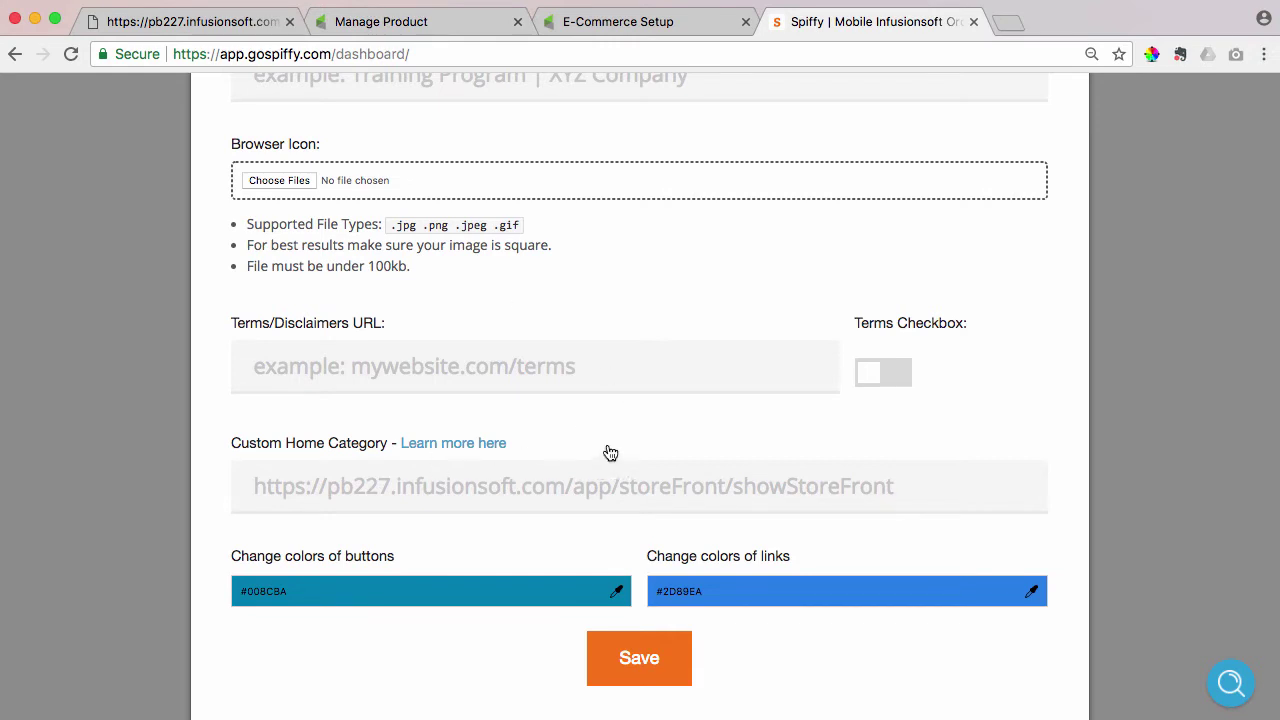
Step: Glance at the Manage Product and E-Commerce Setup pages, then return to the Spiffy Ecommerce category
click(420, 21)
mouse_move(388, 134)
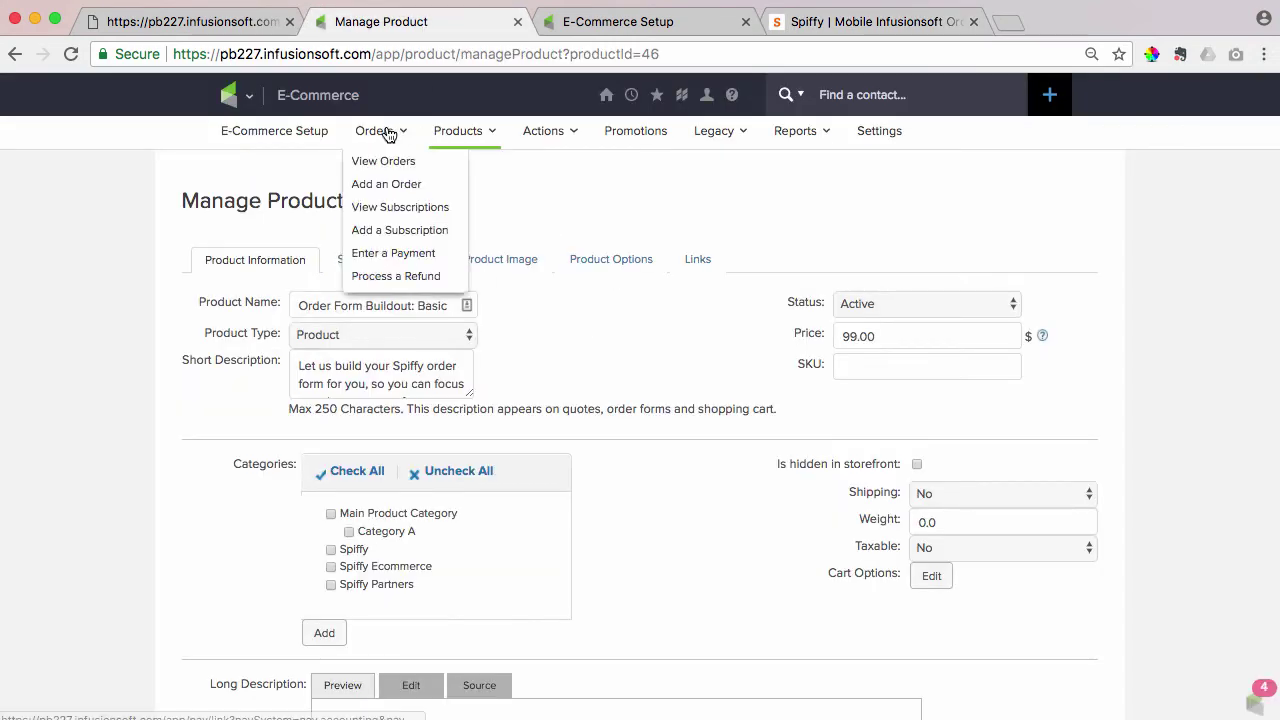
click(572, 34)
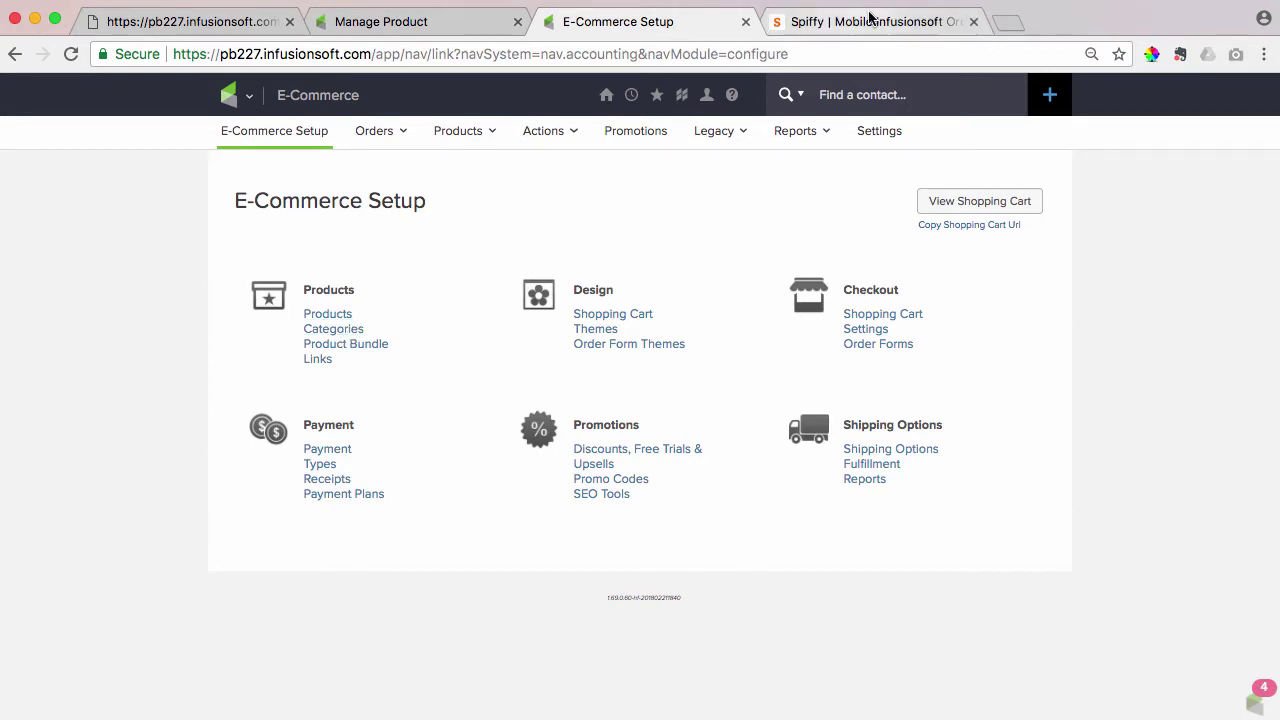
click(222, 32)
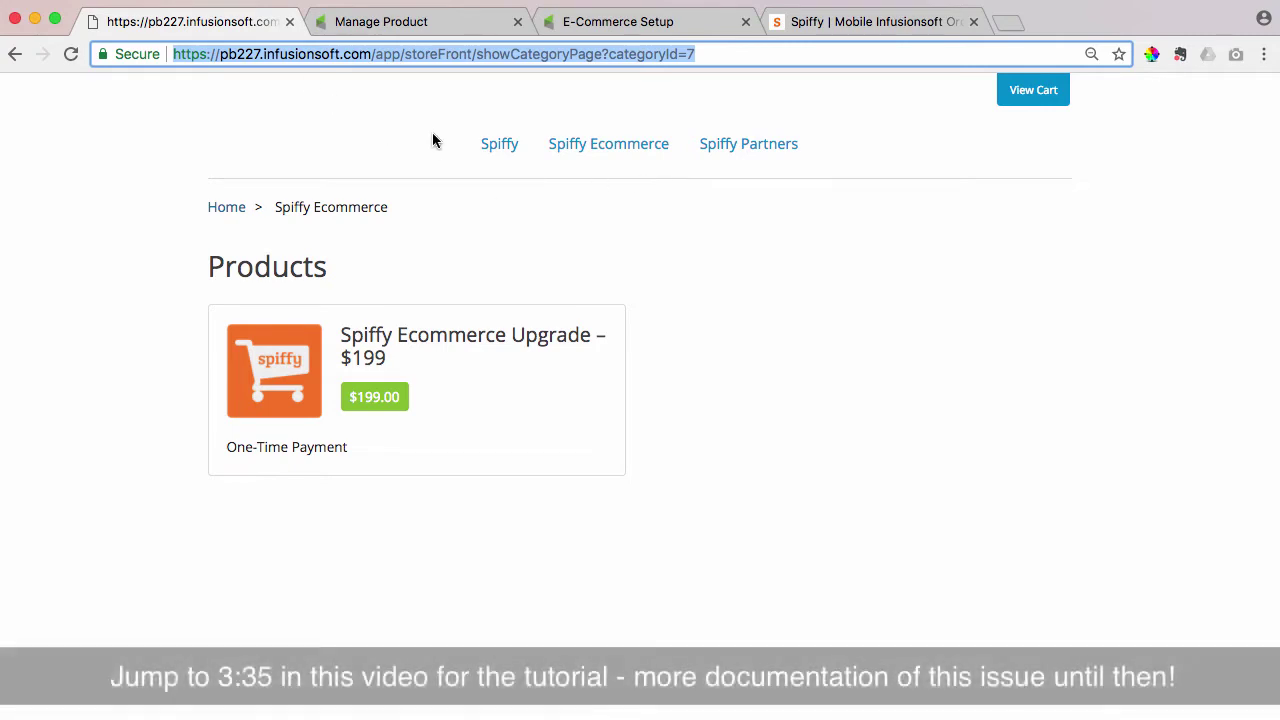
Step: Open the Spiffy category, then return to the store home and scroll through its products
click(503, 152)
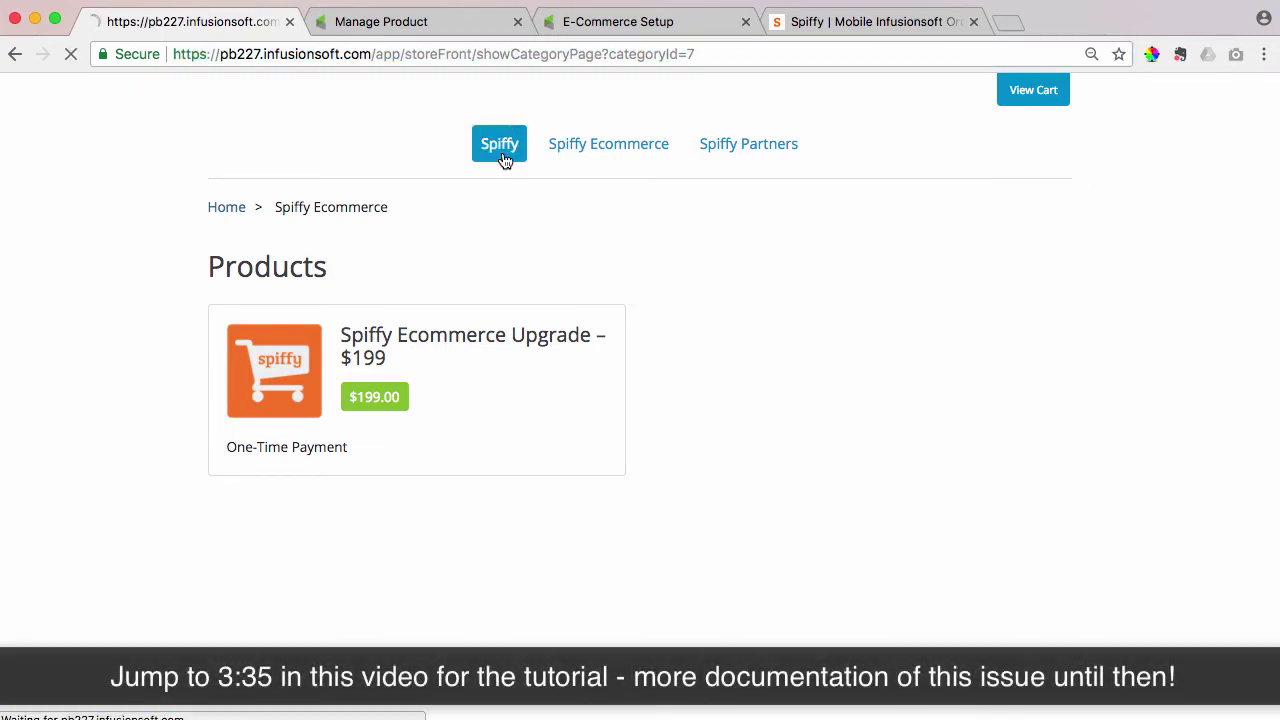
click(223, 209)
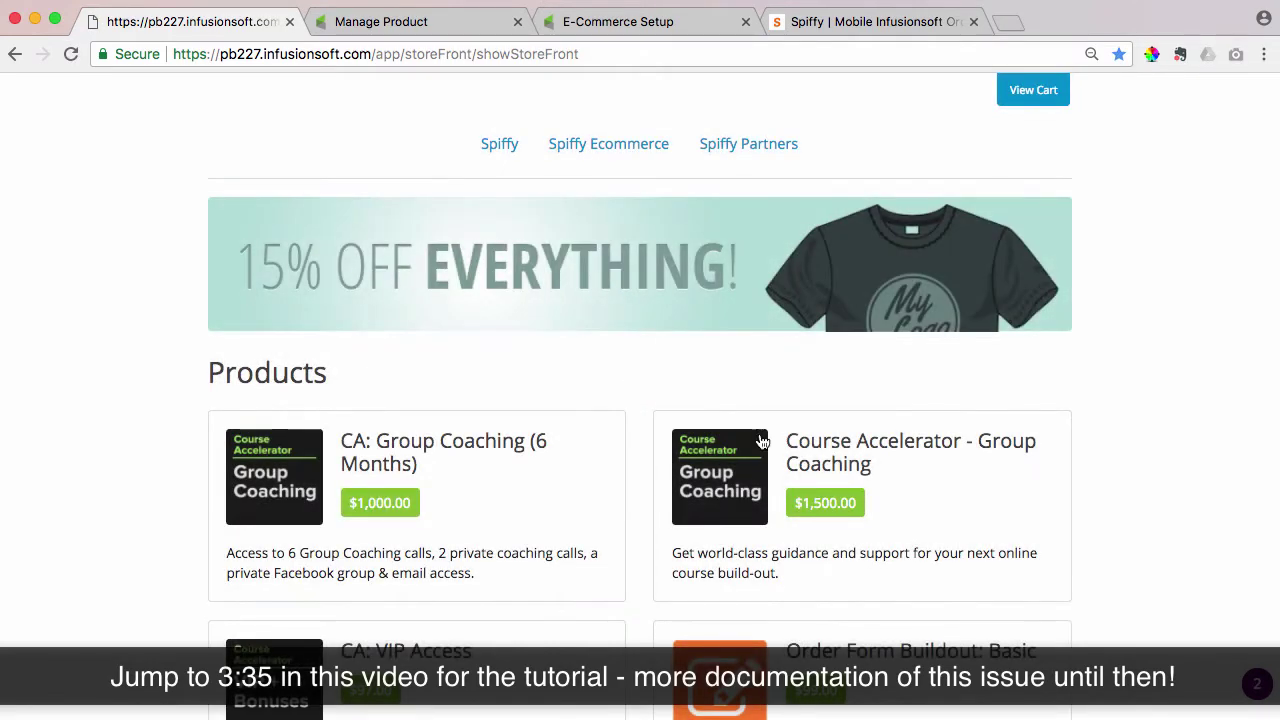
scroll(733, 416, down, 3)
scroll(758, 410, down, 2)
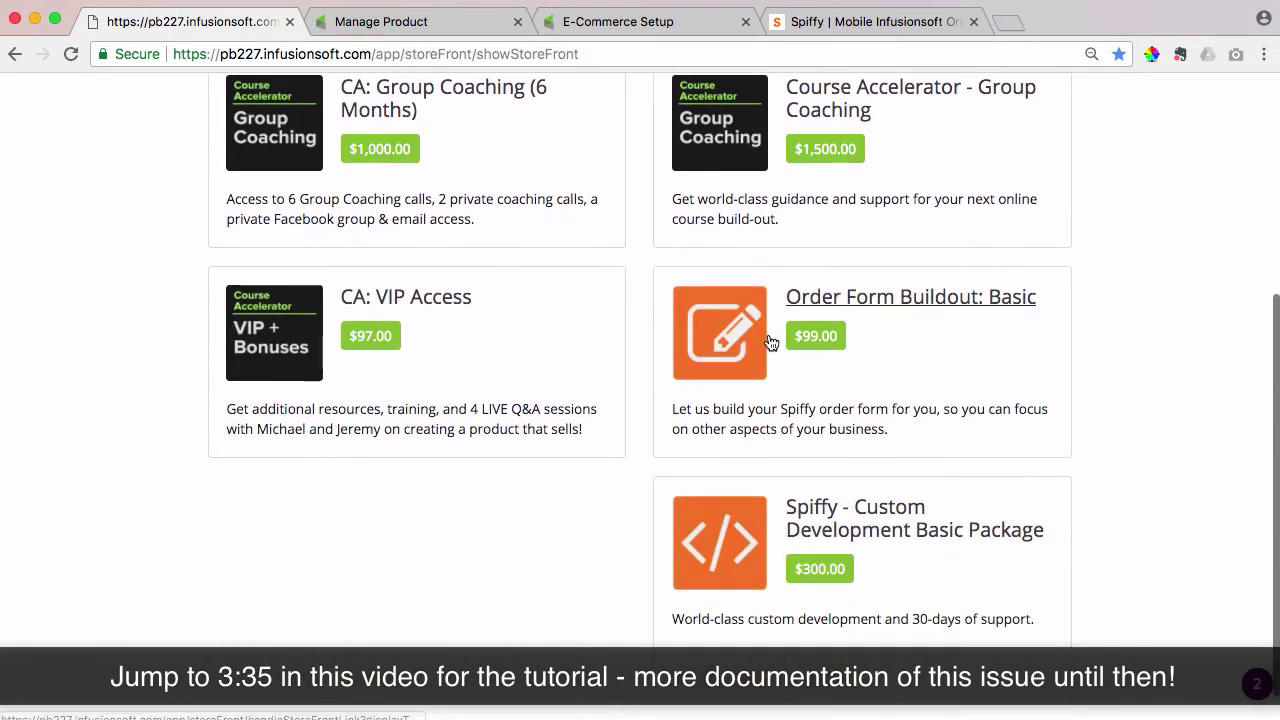
scroll(822, 394, up, 2)
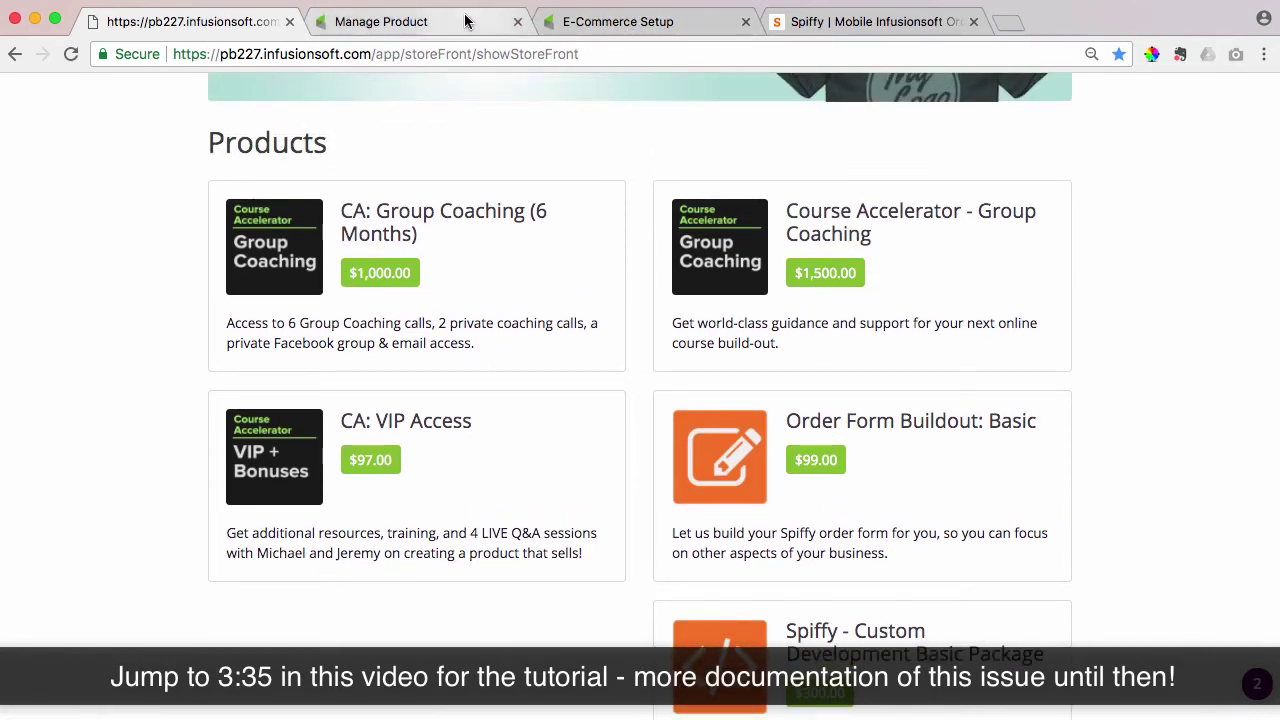
Step: Tick the Spiffy category for Order Form Buildout: Basic and save the product
click(428, 21)
scroll(480, 340, down, 3)
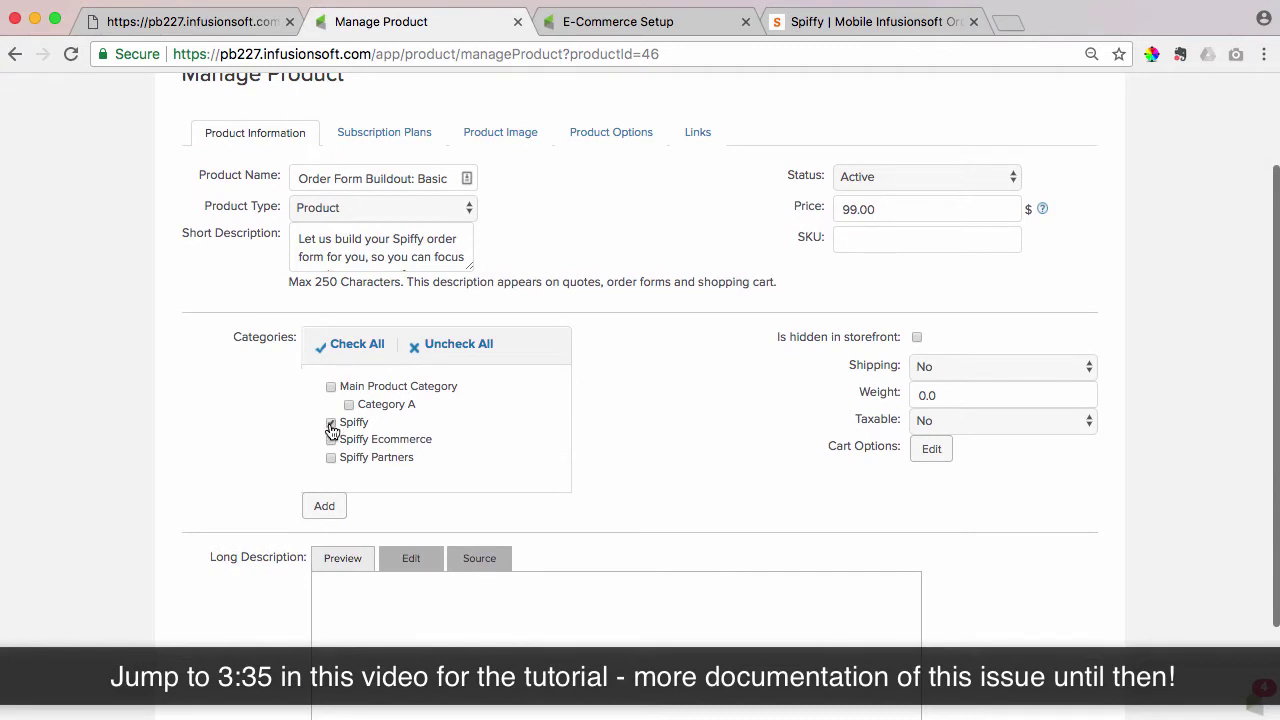
scroll(711, 470, down, 3)
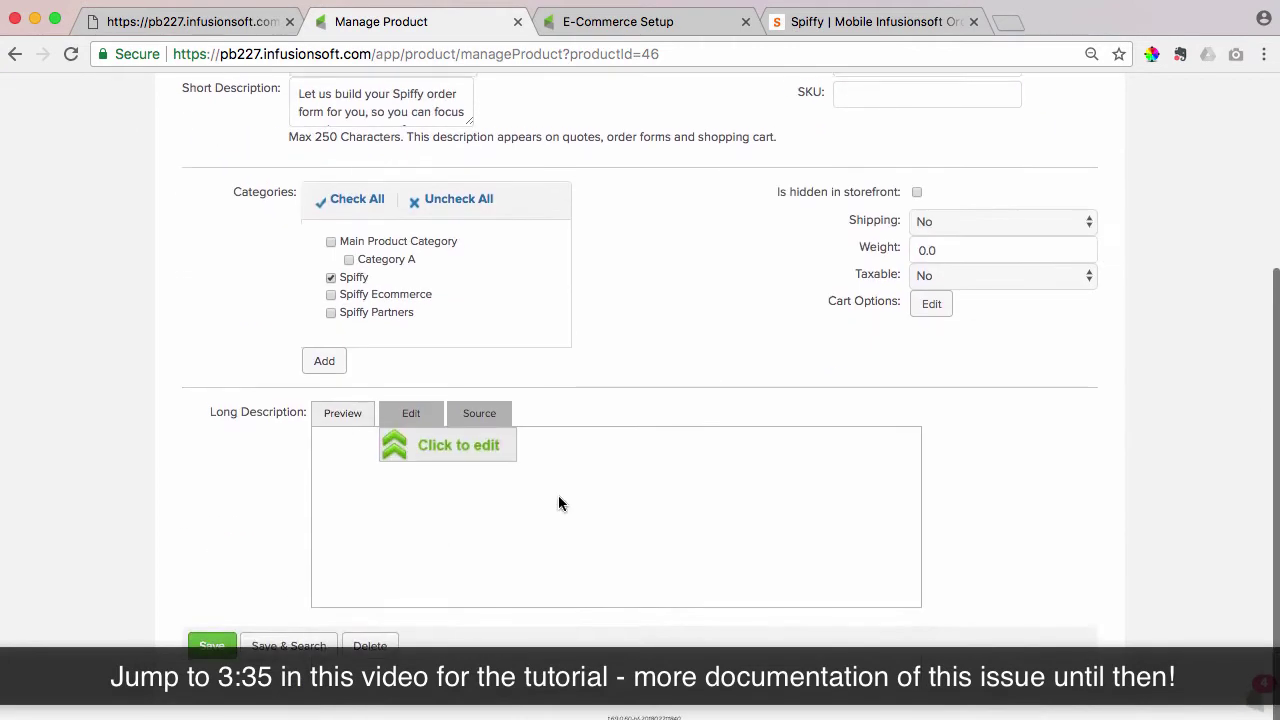
click(205, 652)
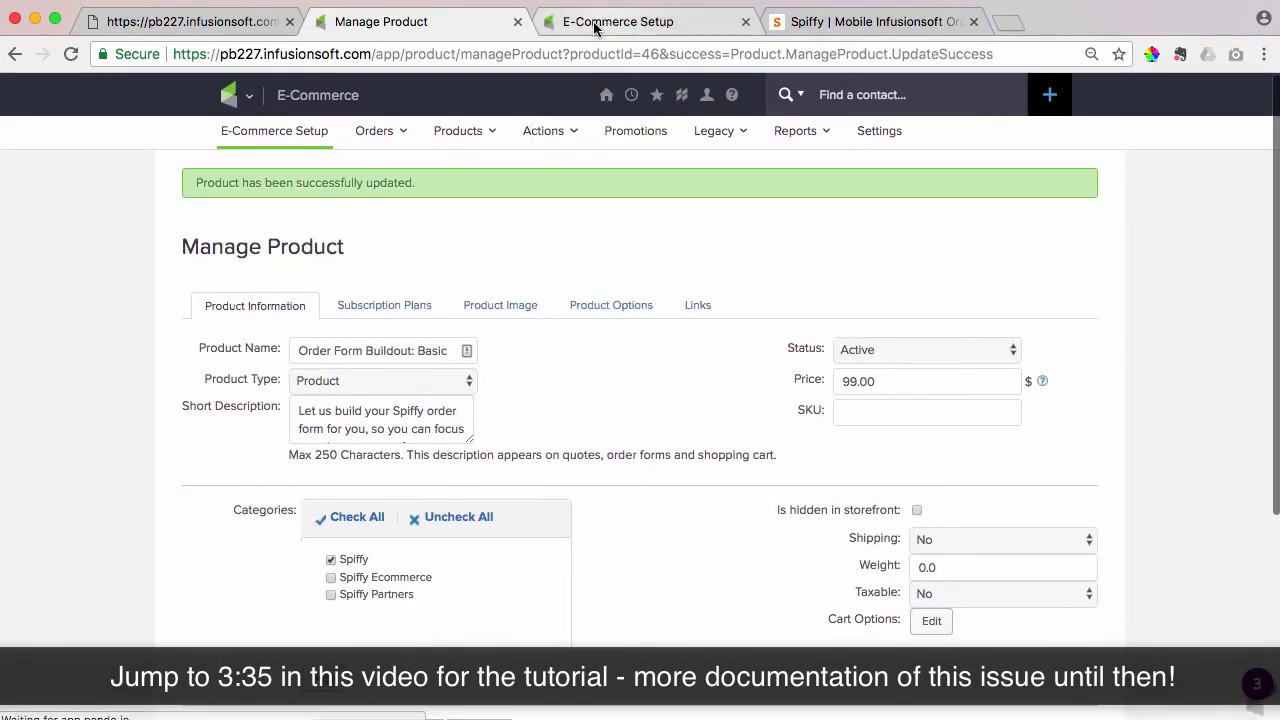
click(222, 20)
Step: Reload the store home and check the Spiffy category, which now lists Order Form Buildout: Basic at $99.00
scroll(418, 300, up, 2)
scroll(418, 300, up, 2)
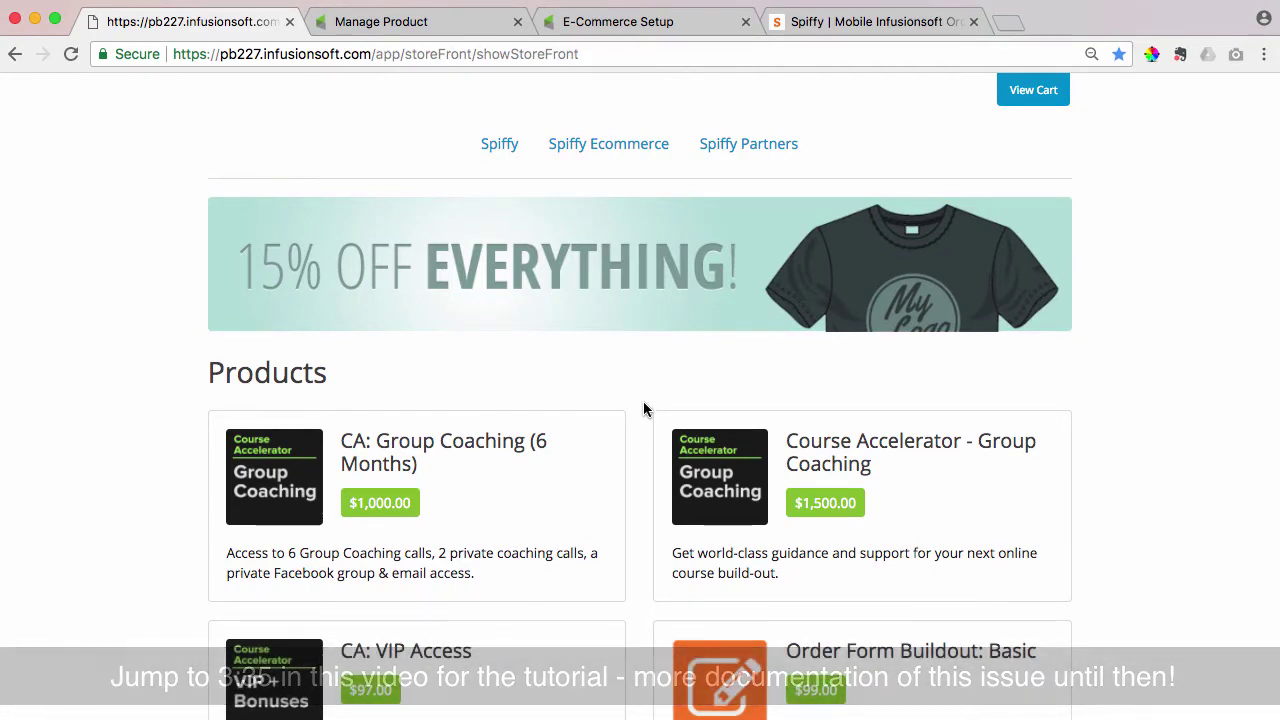
key(super+r)
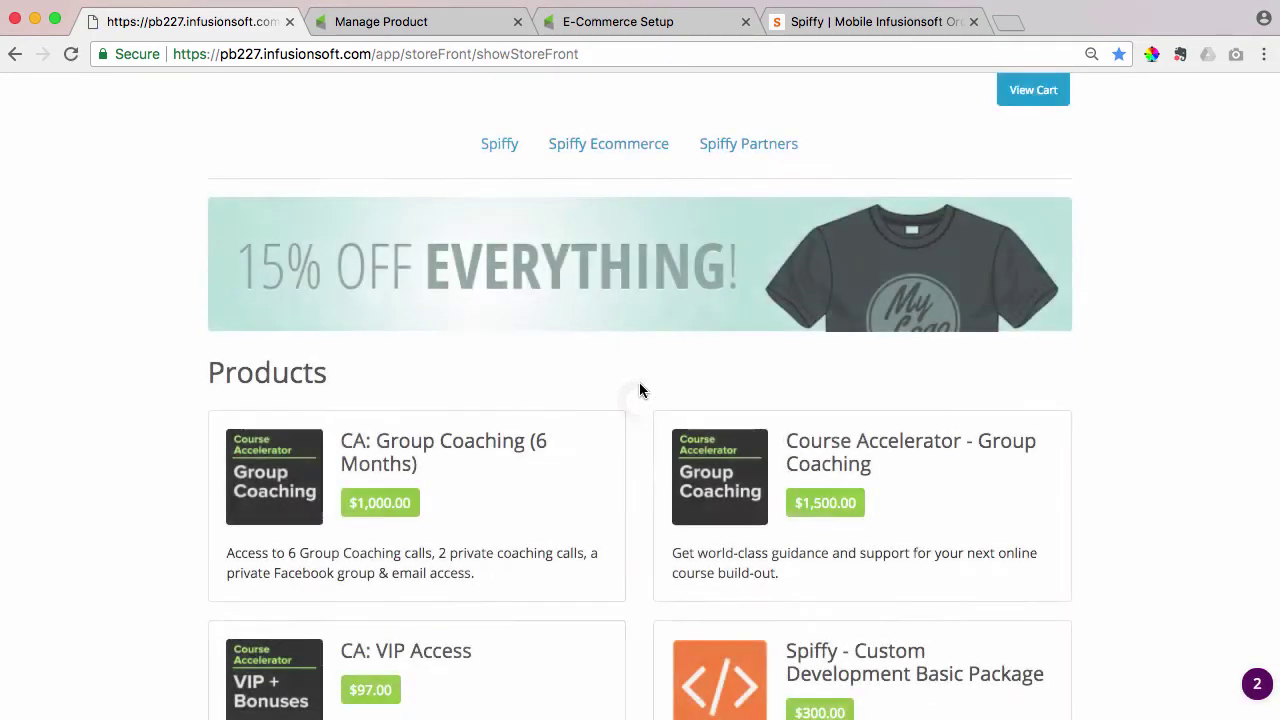
scroll(640, 390, down, 4)
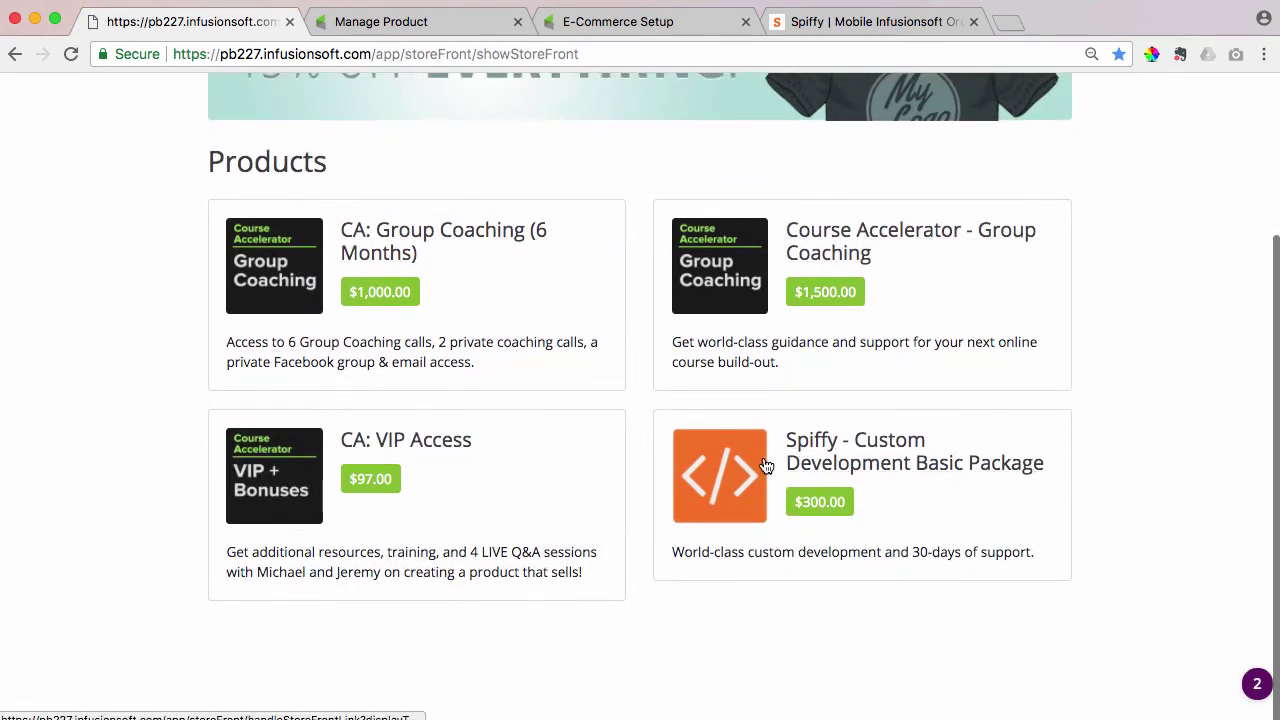
scroll(640, 457, up, 4)
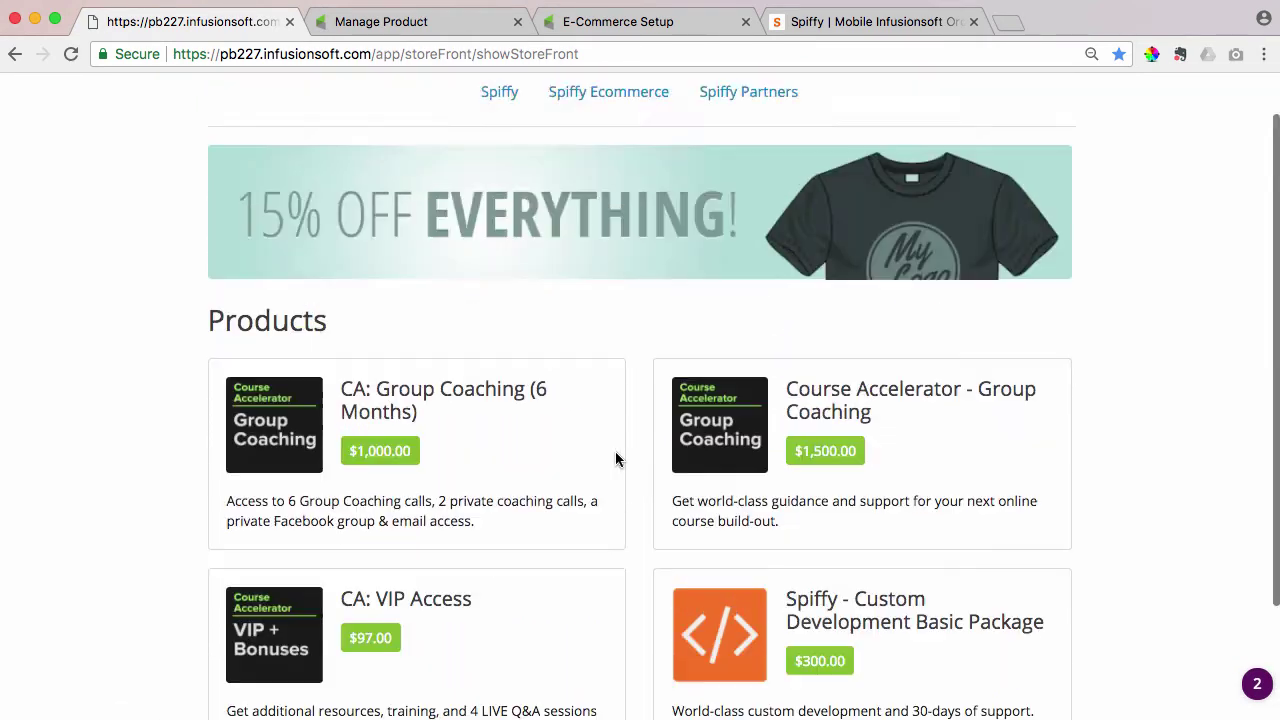
click(497, 145)
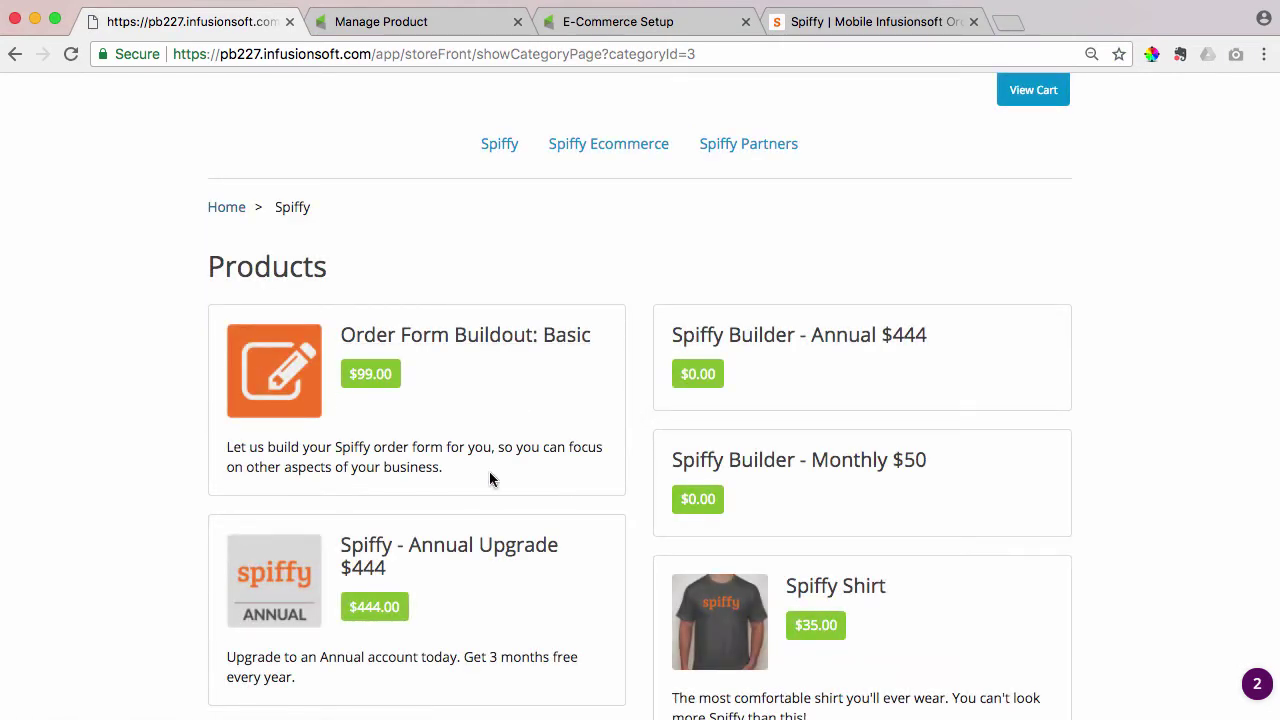
scroll(489, 471, down, 3)
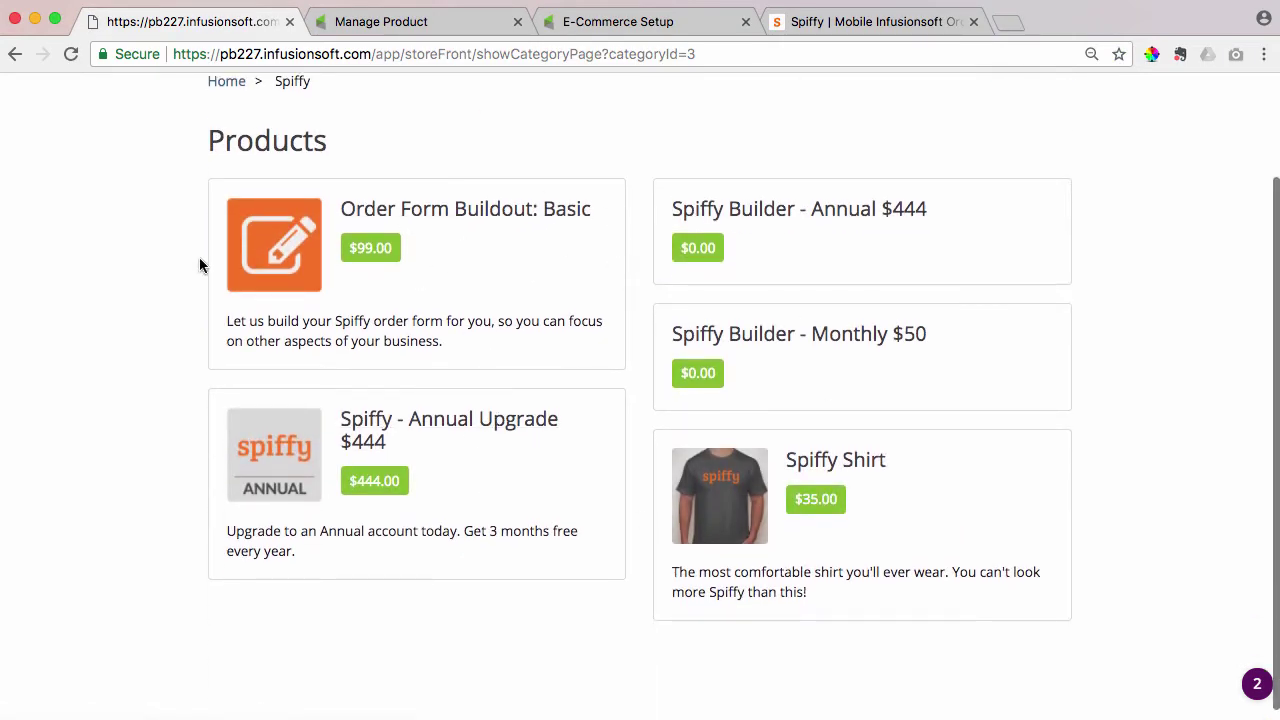
scroll(447, 275, up, 3)
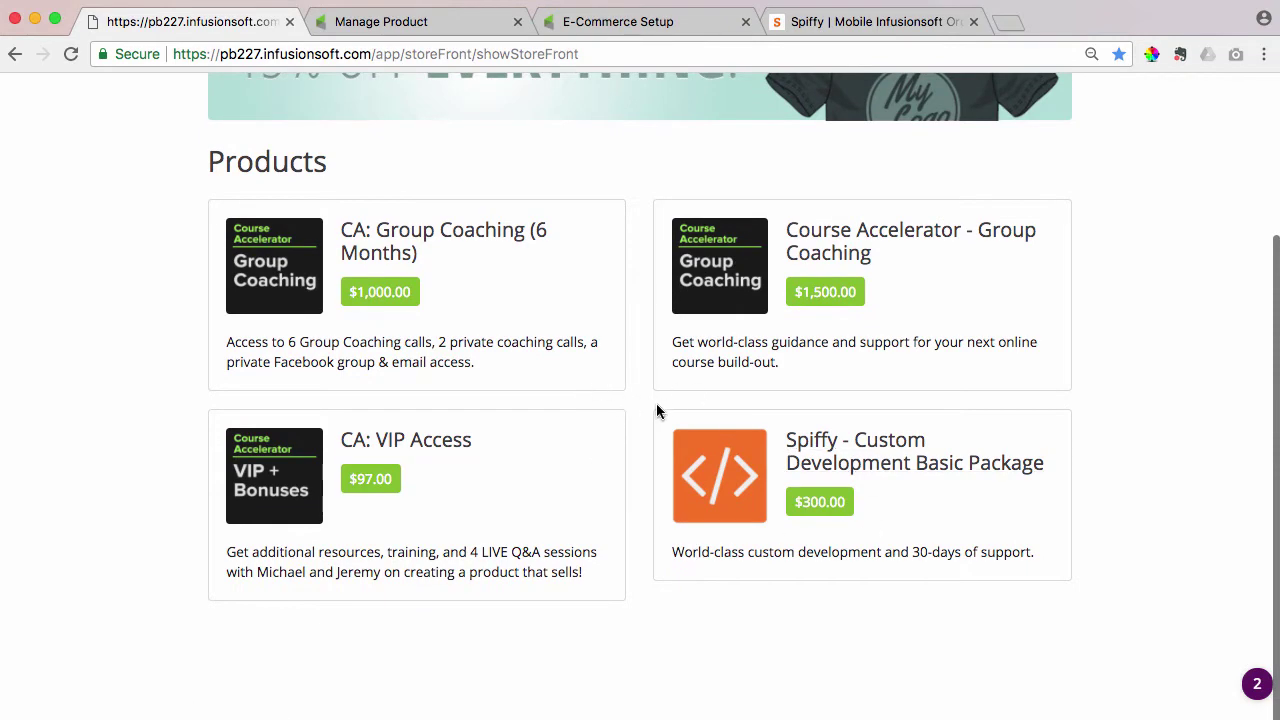
scroll(656, 403, up, 5)
Step: Uncheck the Spiffy category for Order Form Buildout: Basic, save it, and return to the storefront
click(400, 21)
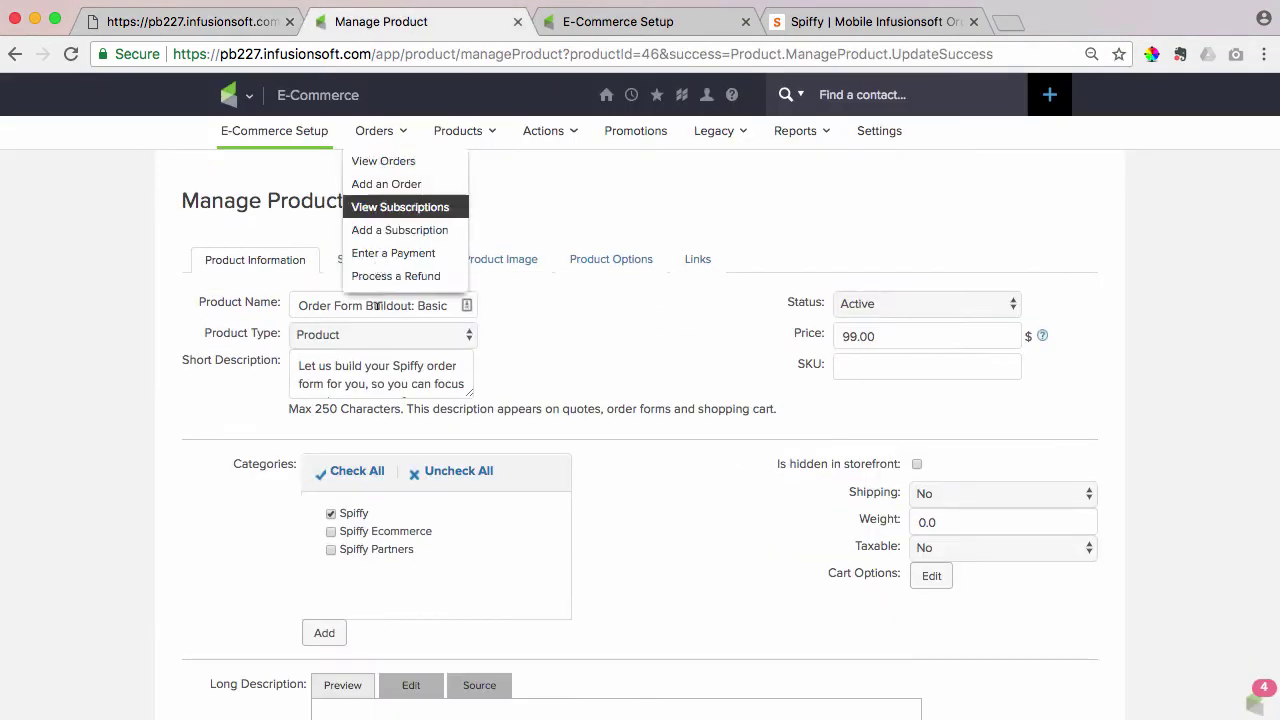
scroll(370, 370, down, 5)
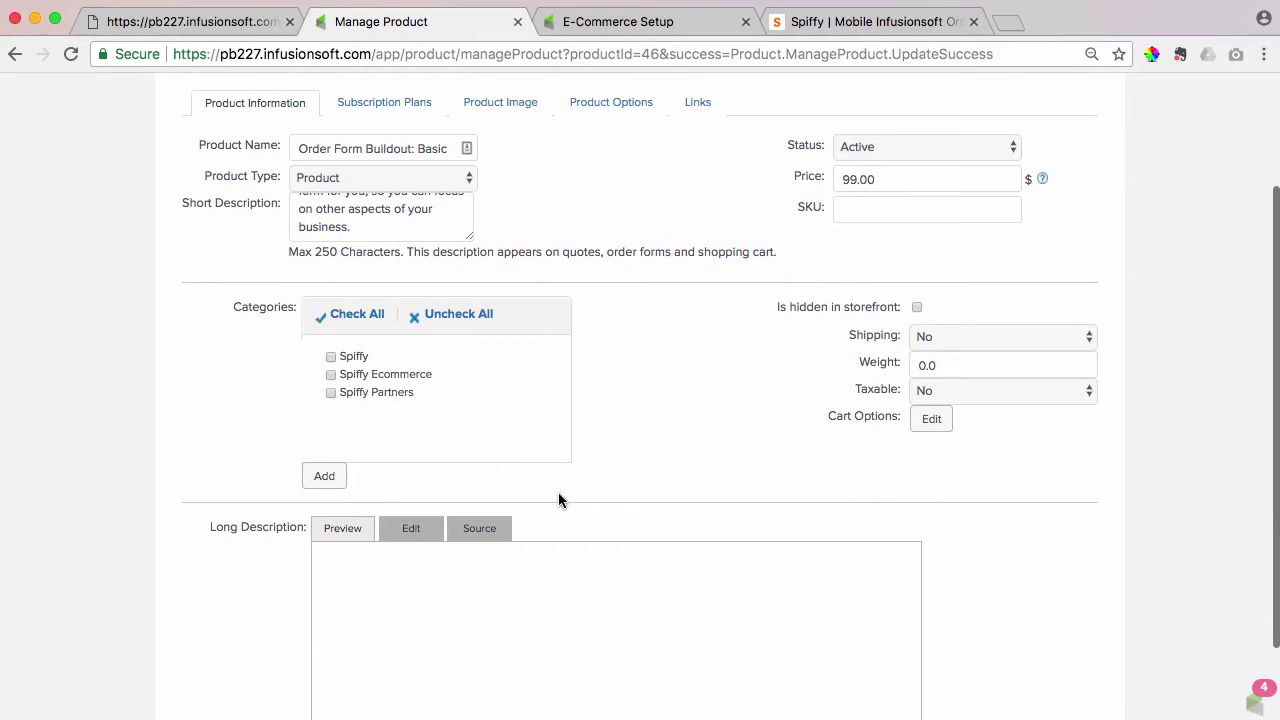
scroll(557, 497, down, 3)
click(209, 653)
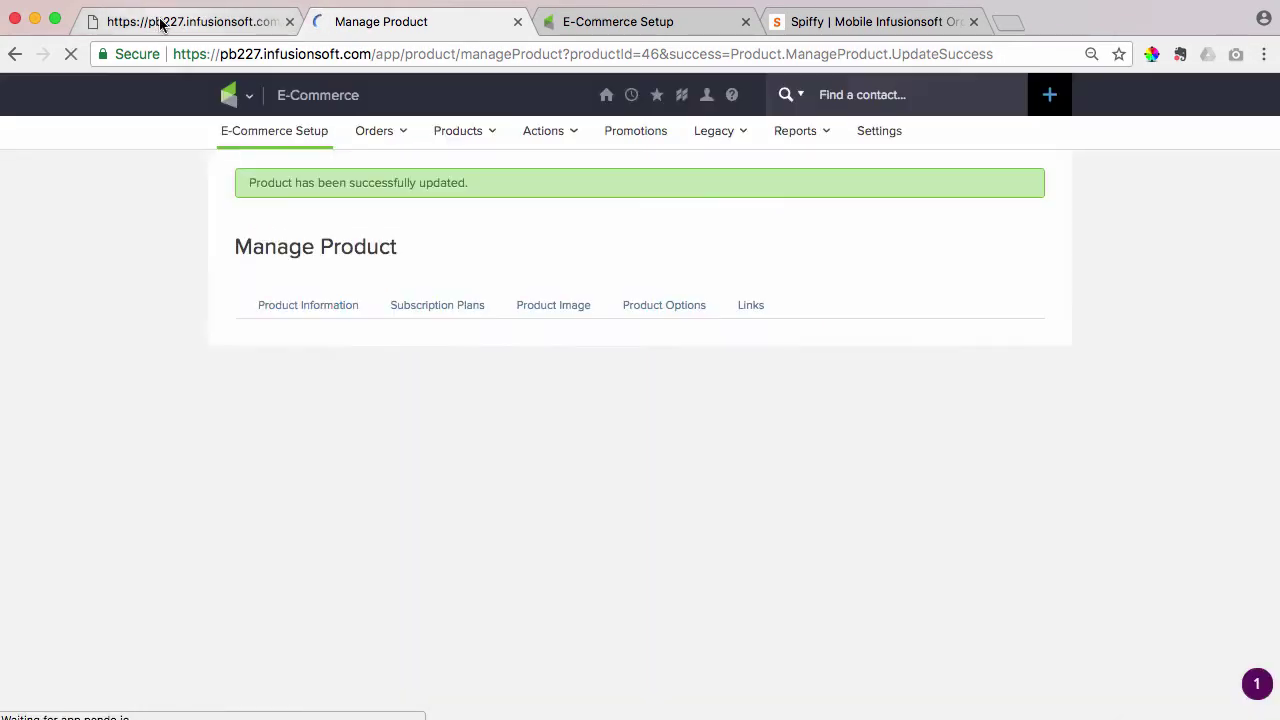
click(160, 22)
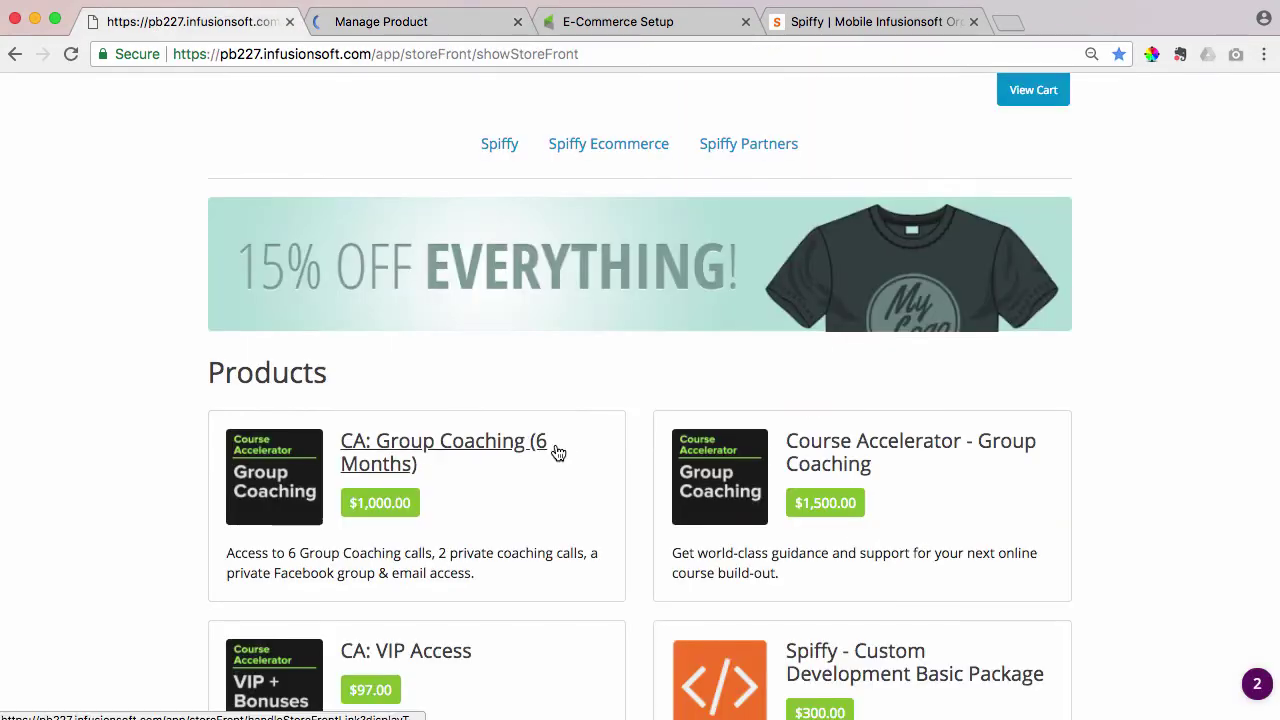
Step: Reload the store home, then tick both the Spiffy and Spiffy Ecommerce categories for Order Form Buildout: Basic
scroll(543, 474, down, 3)
click(545, 475)
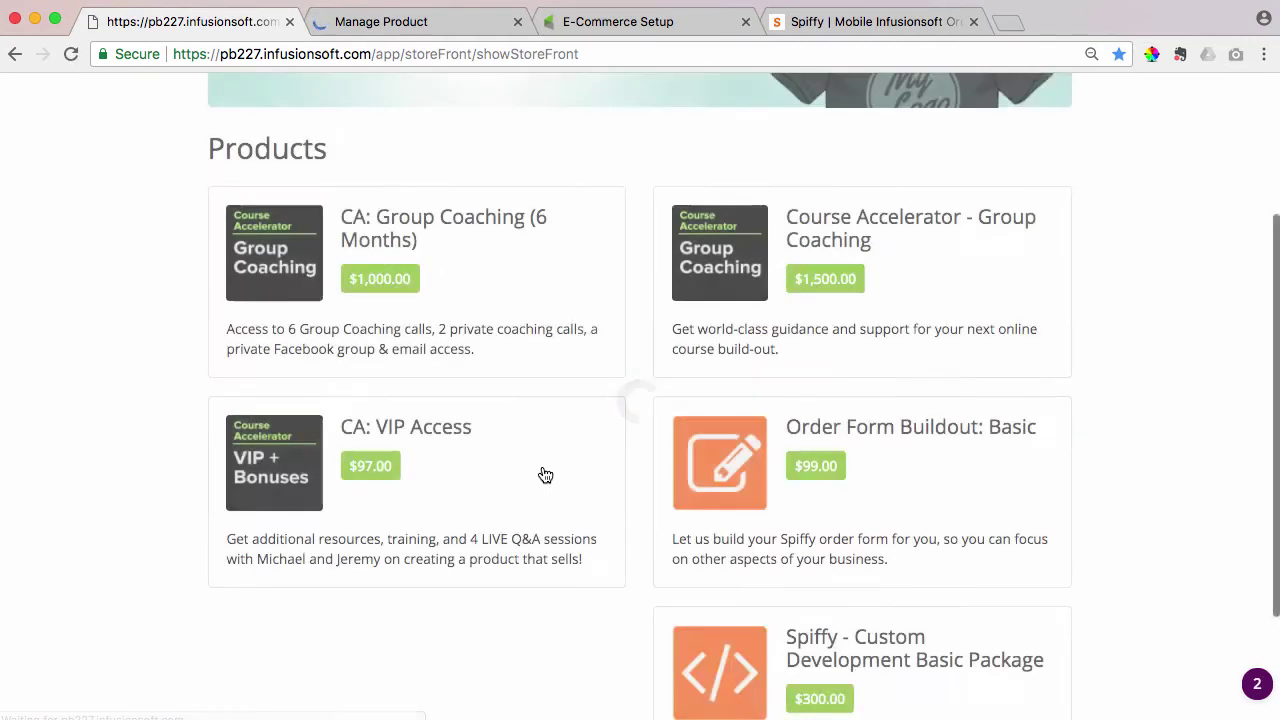
scroll(547, 472, down, 3)
scroll(645, 319, up, 4)
scroll(645, 319, up, 3)
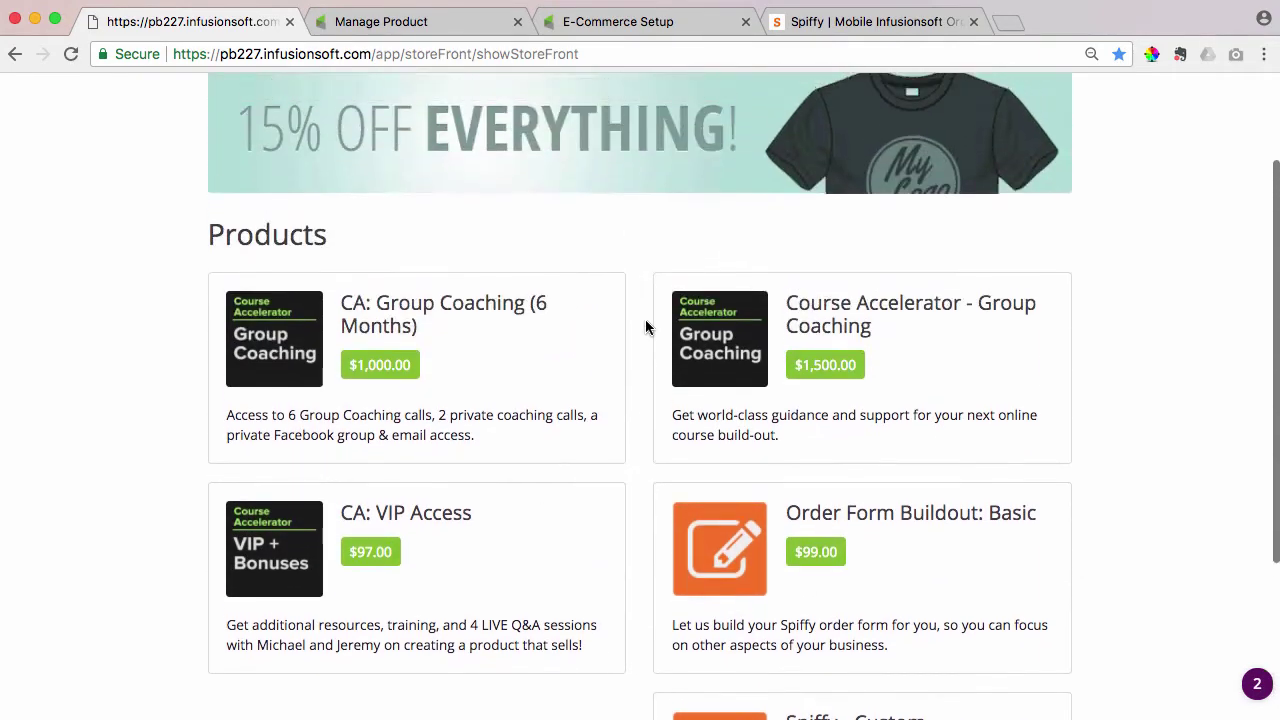
click(340, 21)
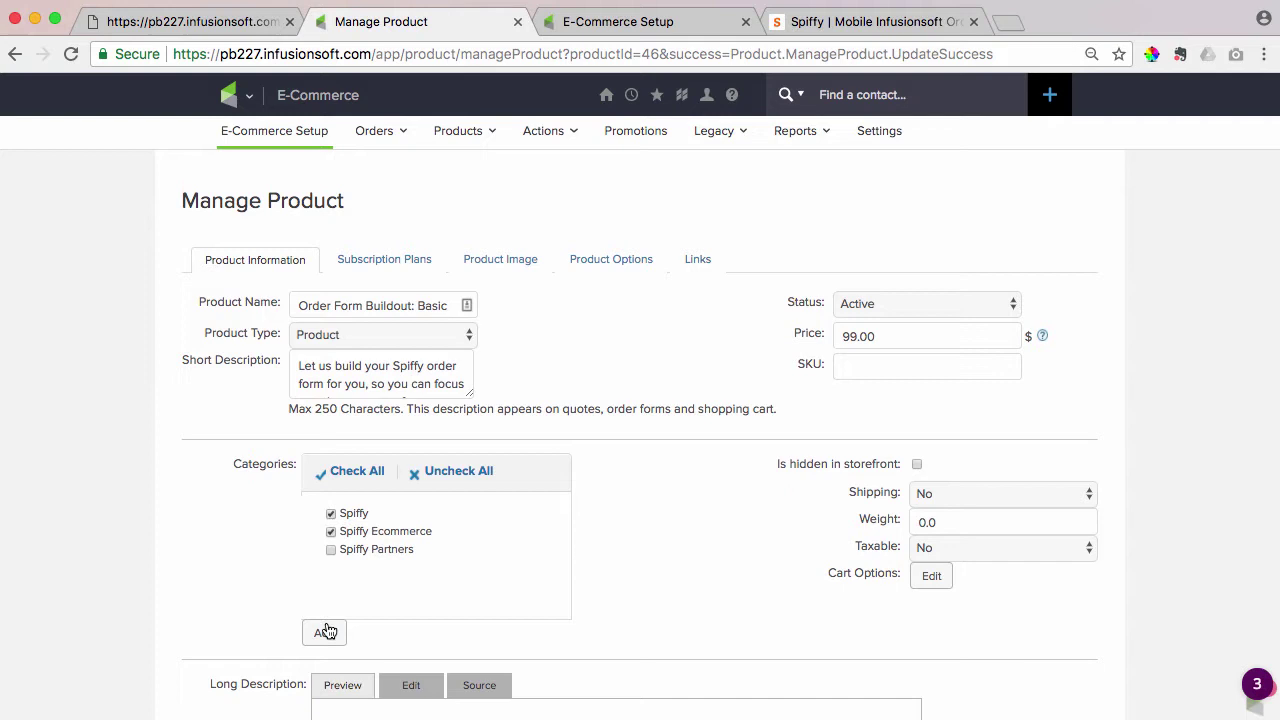
Step: Save the product and check that Spiffy Ecommerce lists Order Form Buildout: Basic at $99.00 beside the $199 upgrade
scroll(770, 500, down, 5)
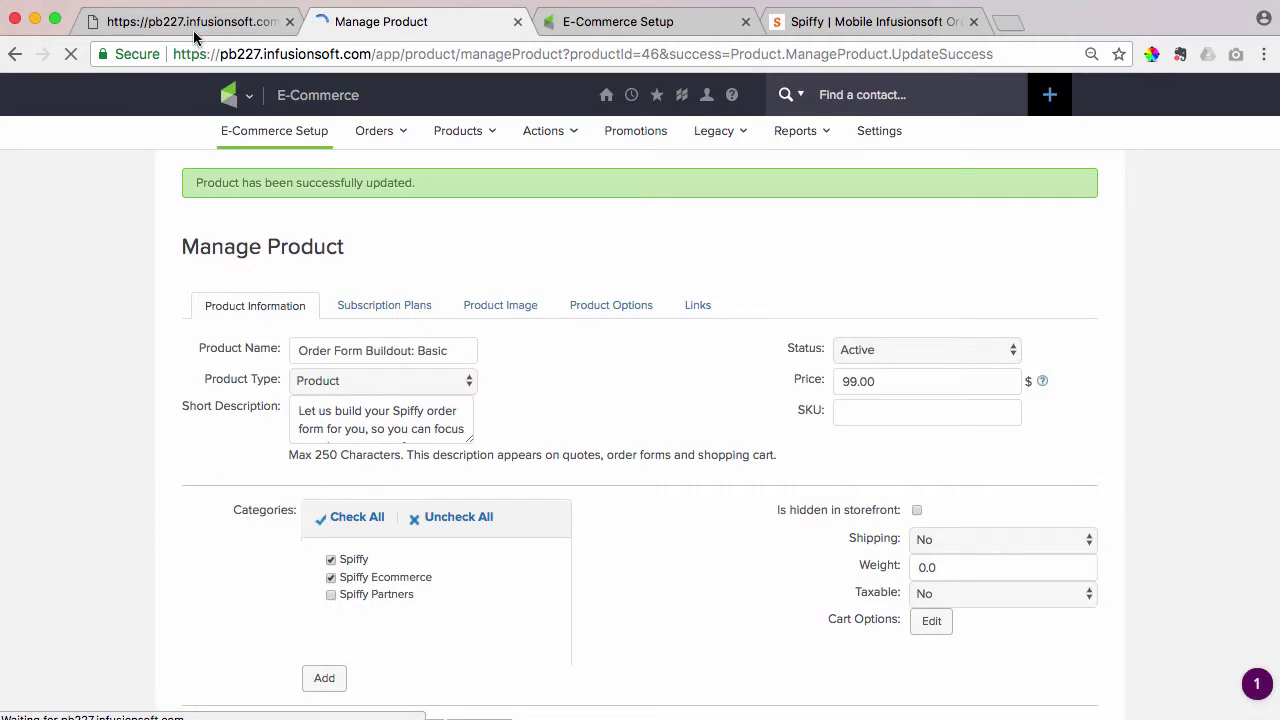
click(193, 30)
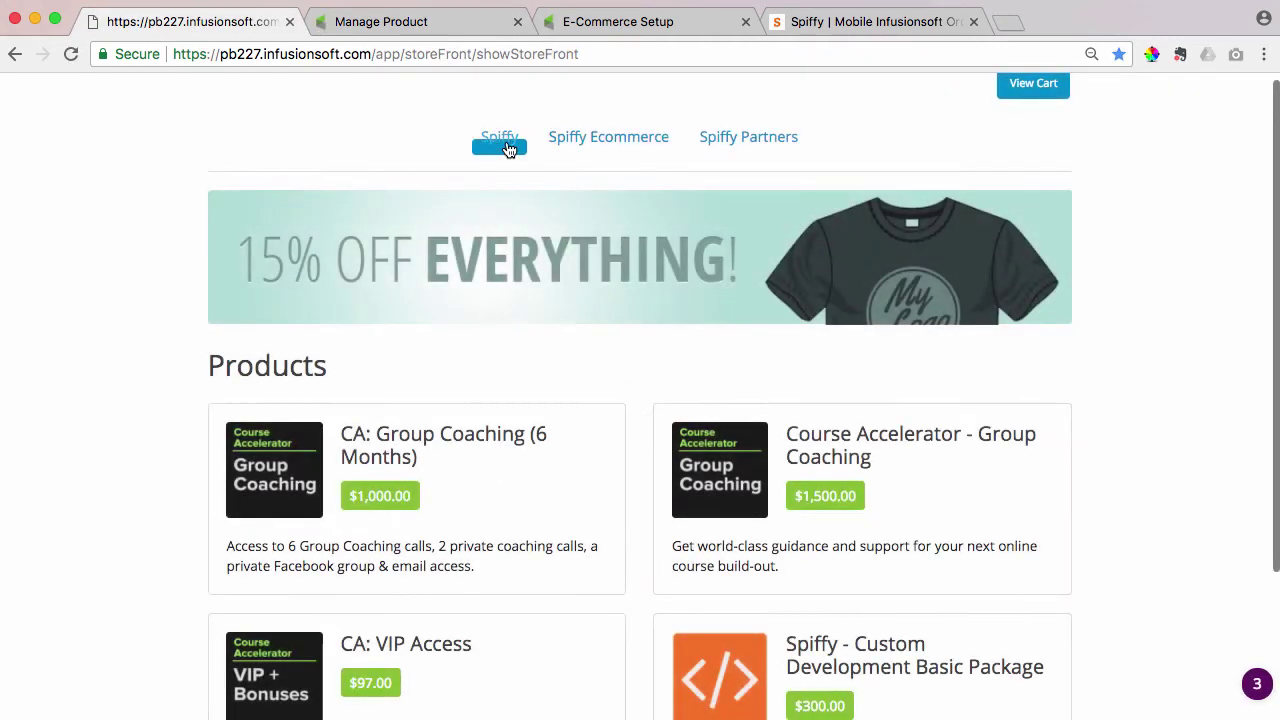
click(506, 146)
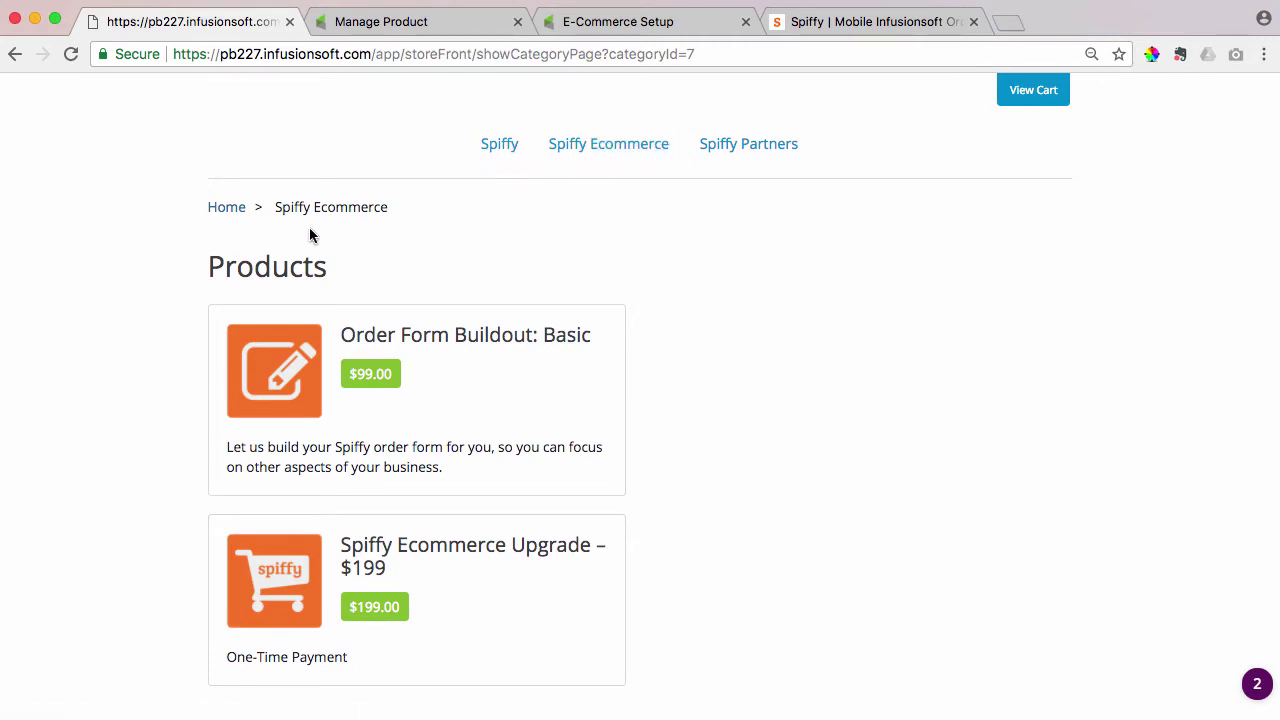
click(228, 208)
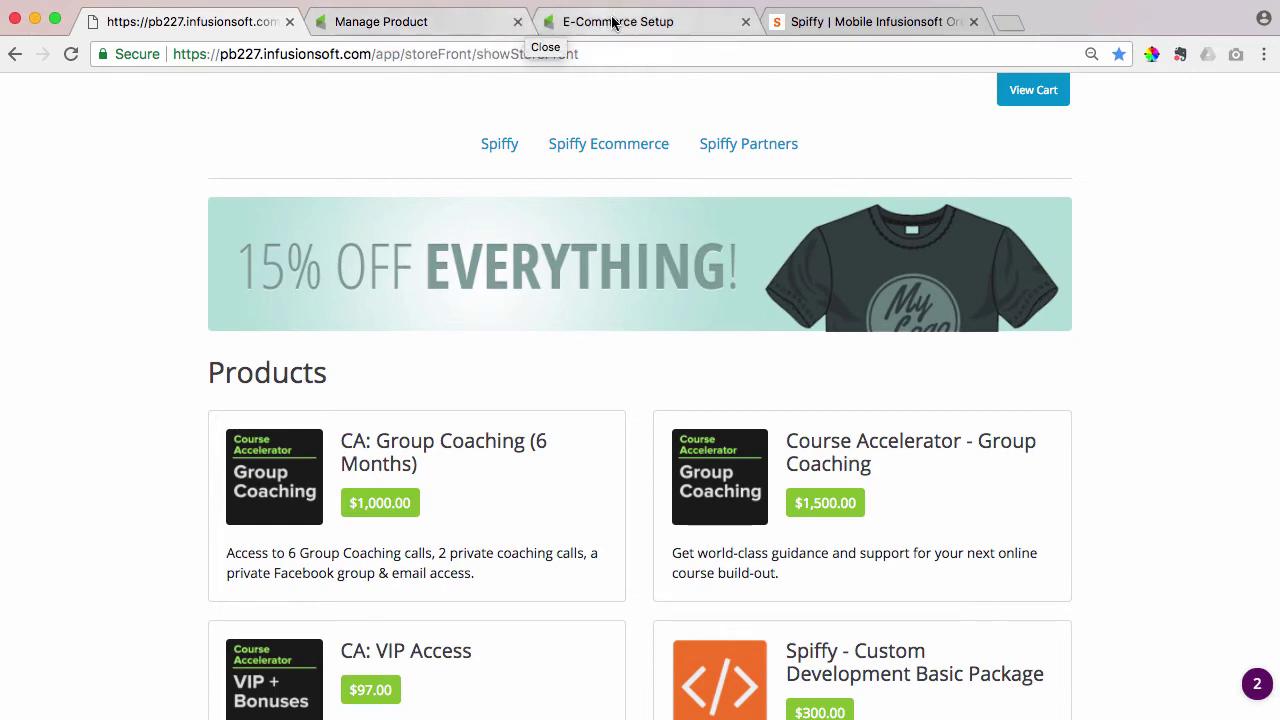
Step: Go to E-Commerce Setup and open the product Categories list
click(580, 21)
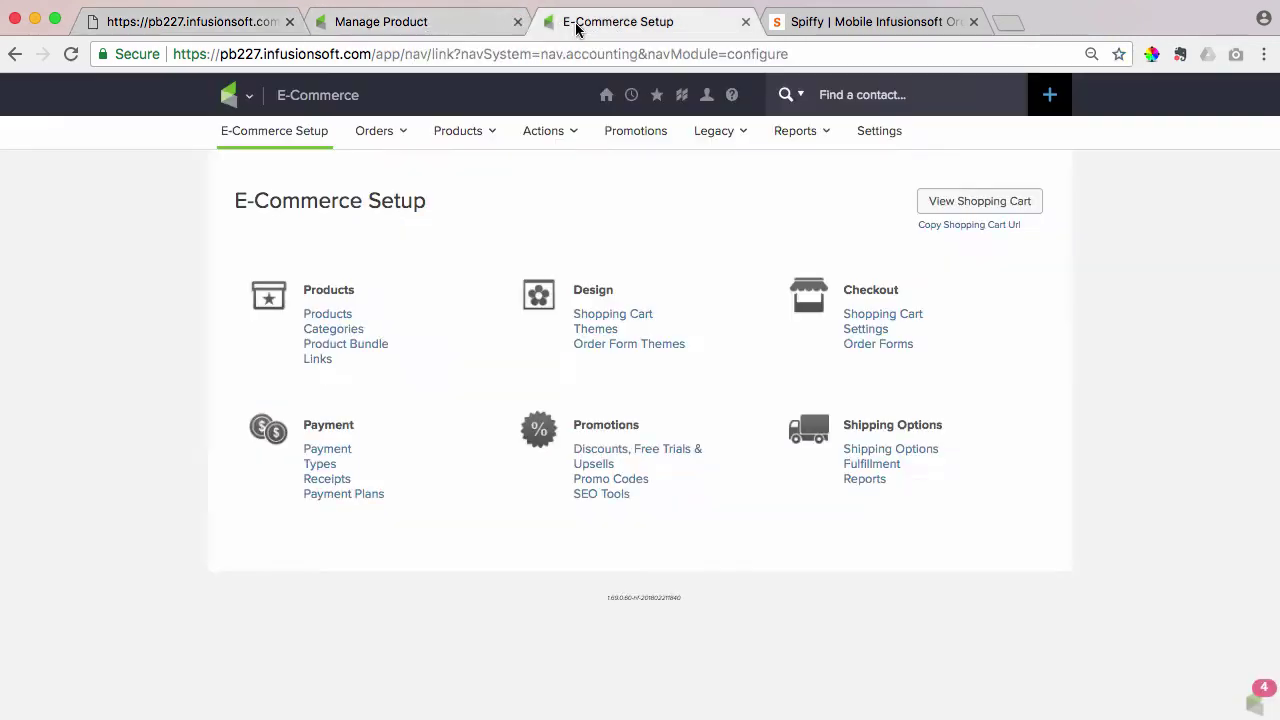
click(248, 104)
click(740, 174)
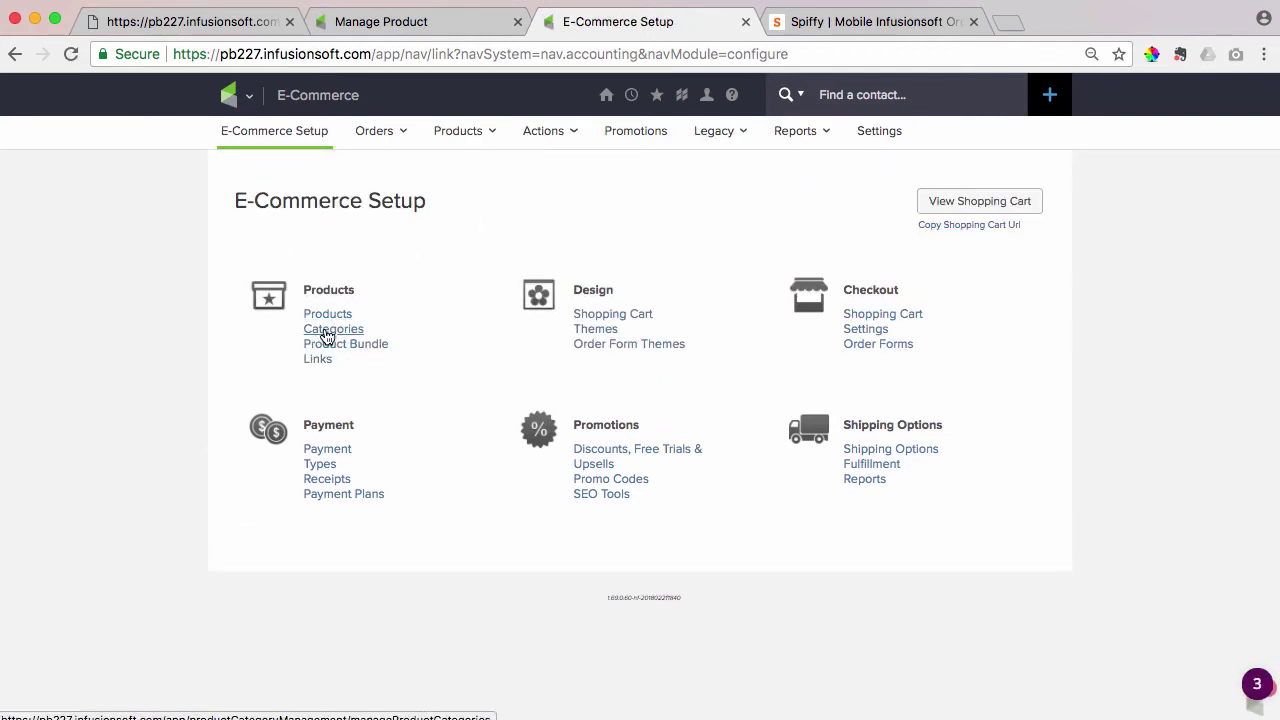
click(327, 336)
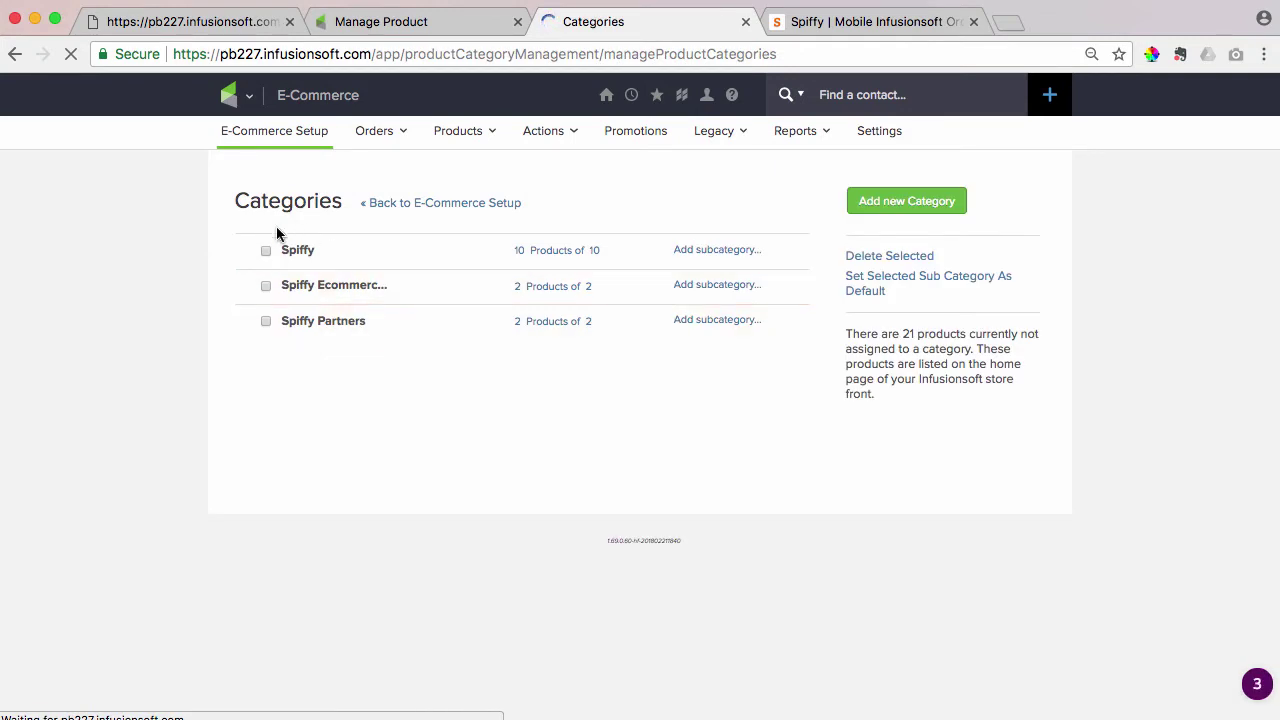
Step: Add a new category named 'Home' and drag it to the top of the list
click(871, 211)
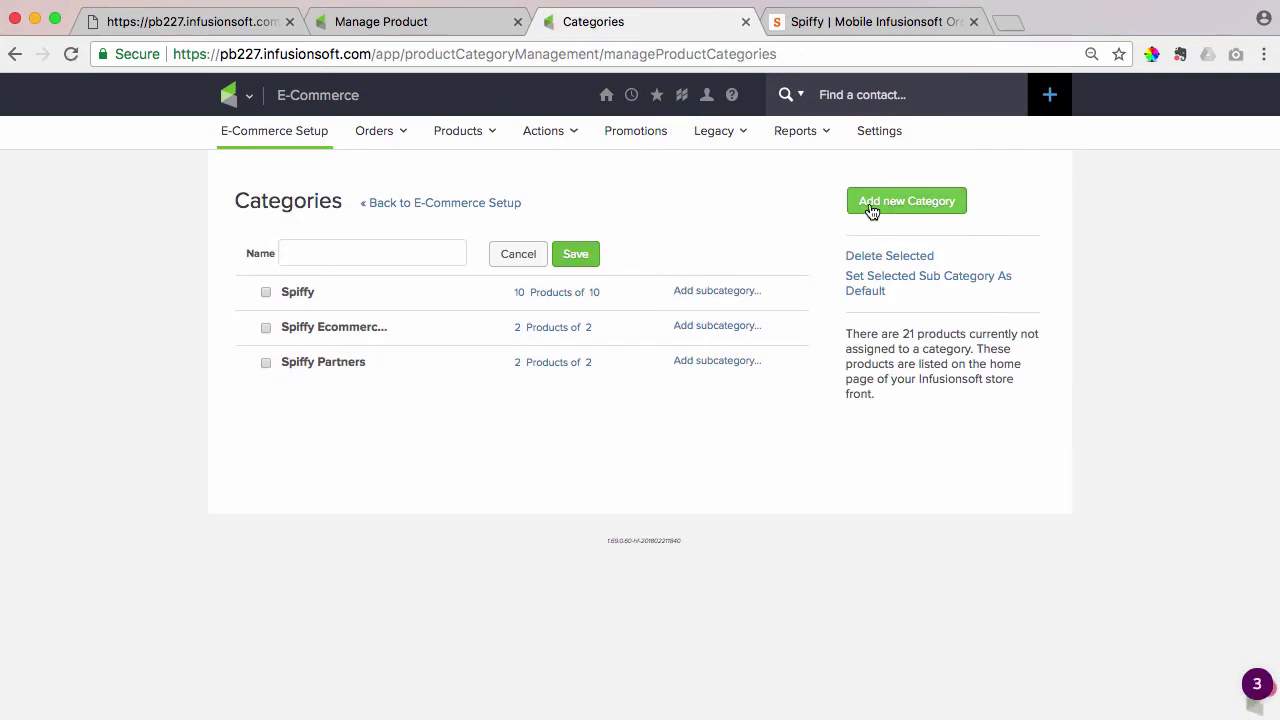
click(309, 245)
text(Home)
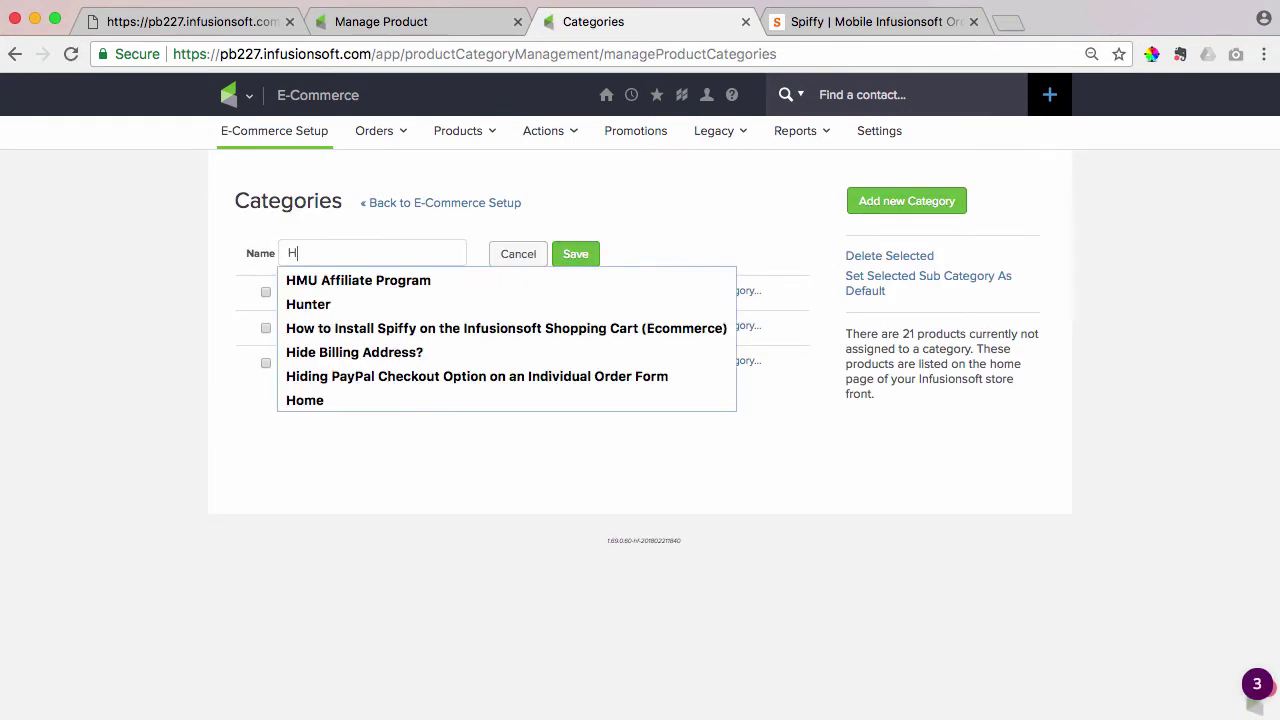
click(573, 258)
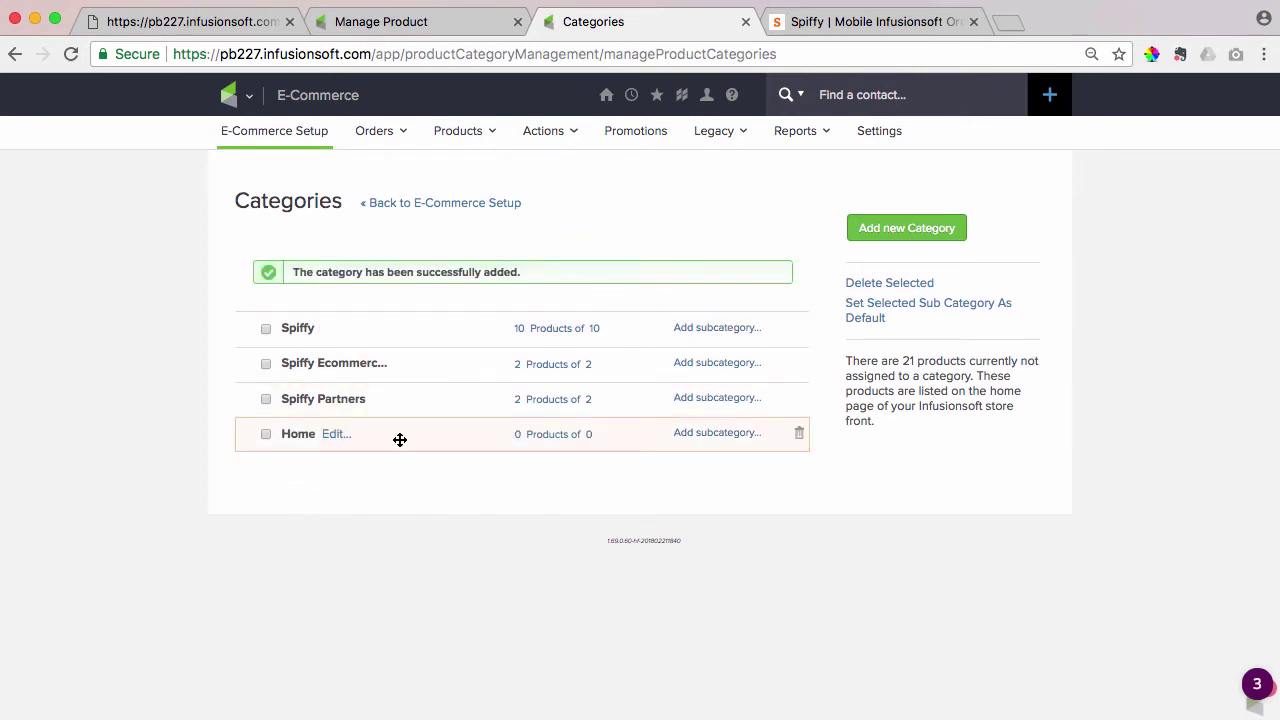
drag(400, 440, 404, 321)
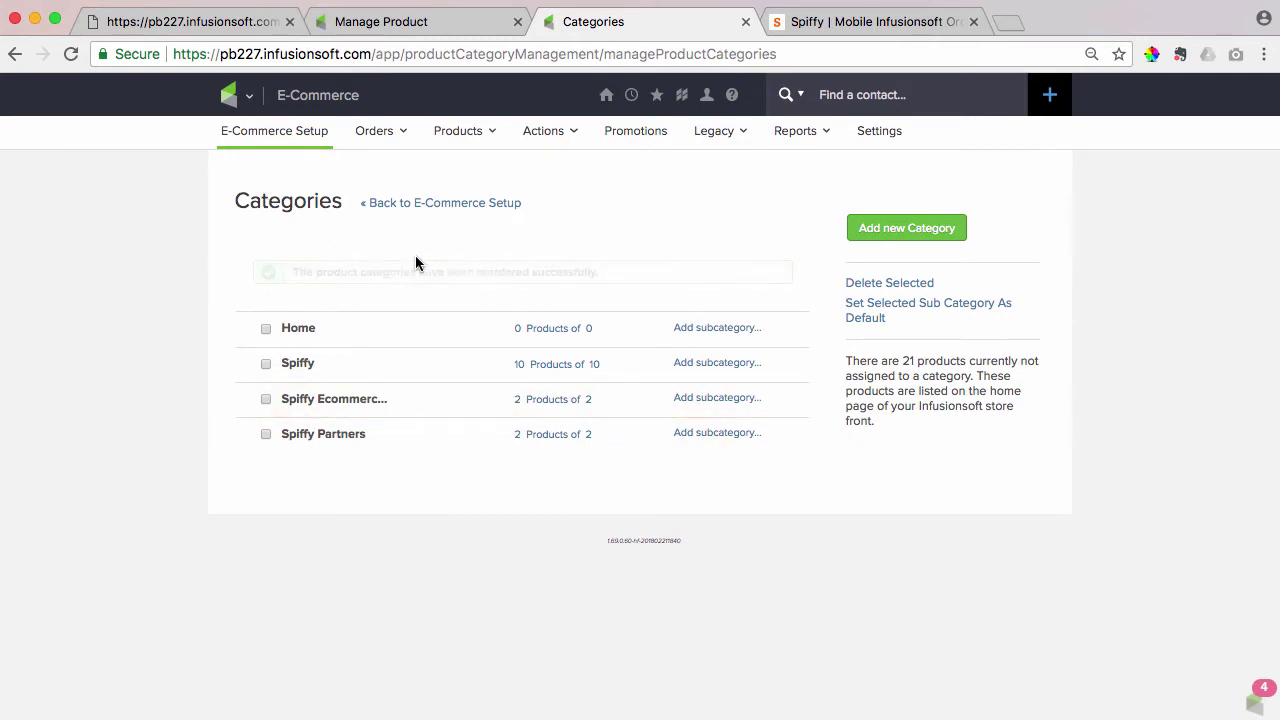
Step: Copy the web address of the empty storefront Home category page
click(168, 14)
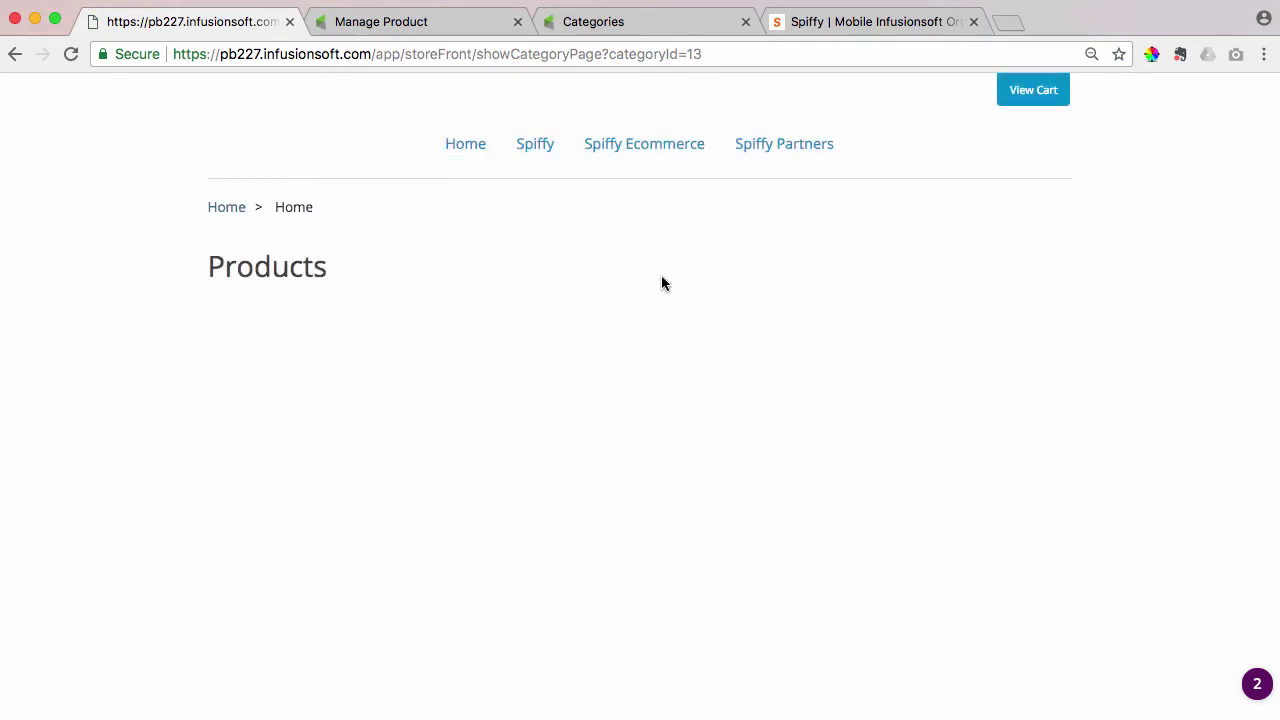
click(543, 53)
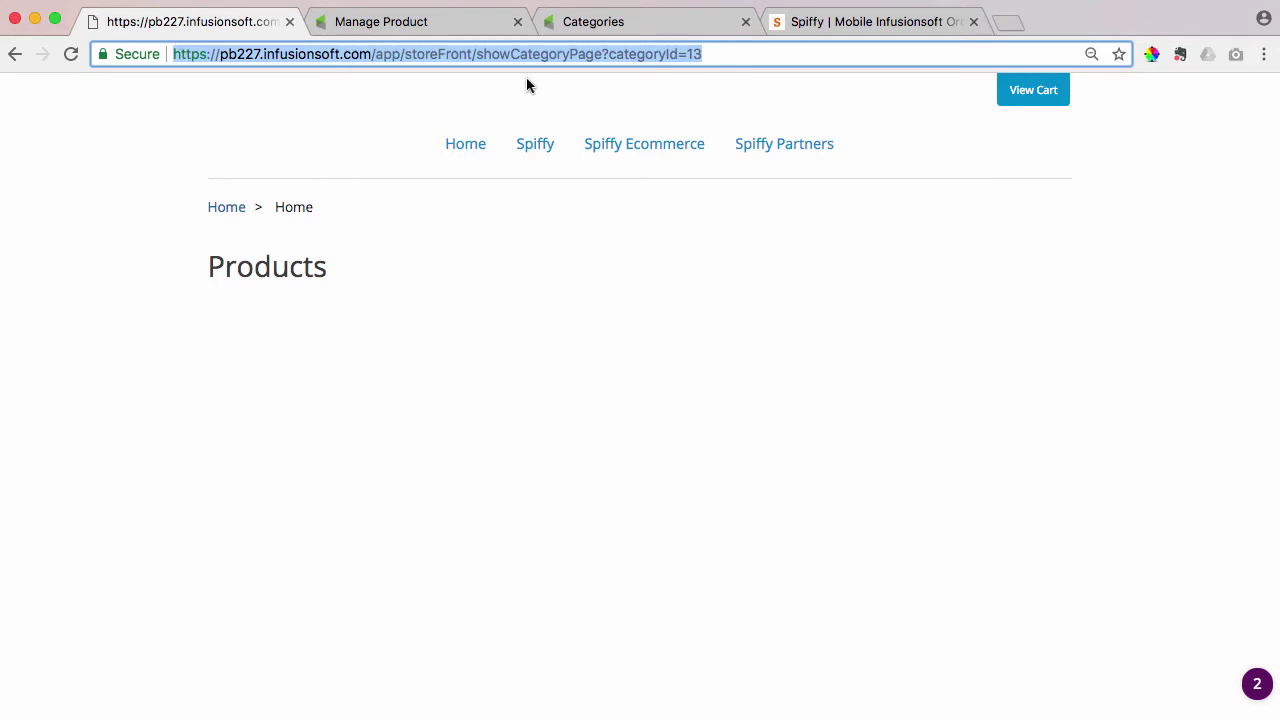
right_click(411, 45)
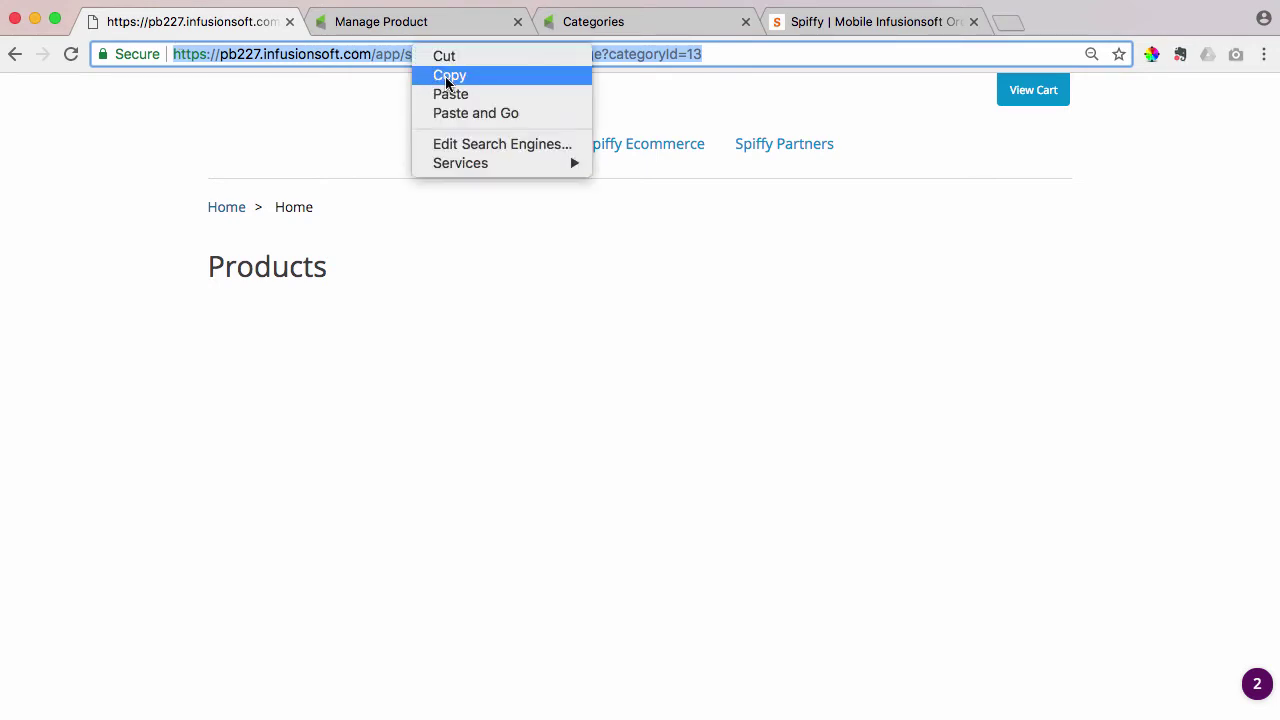
click(452, 75)
Step: Open Spiffy's shopping cart settings from the order forms list
click(887, 25)
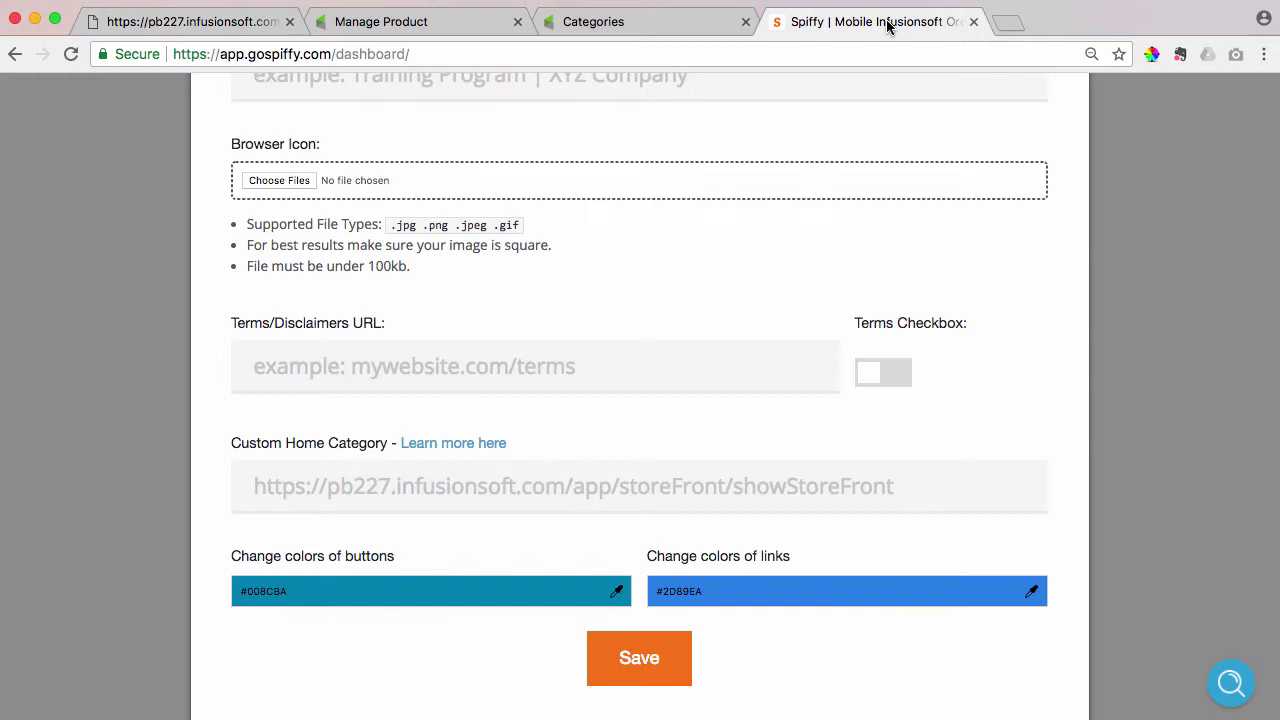
click(1108, 242)
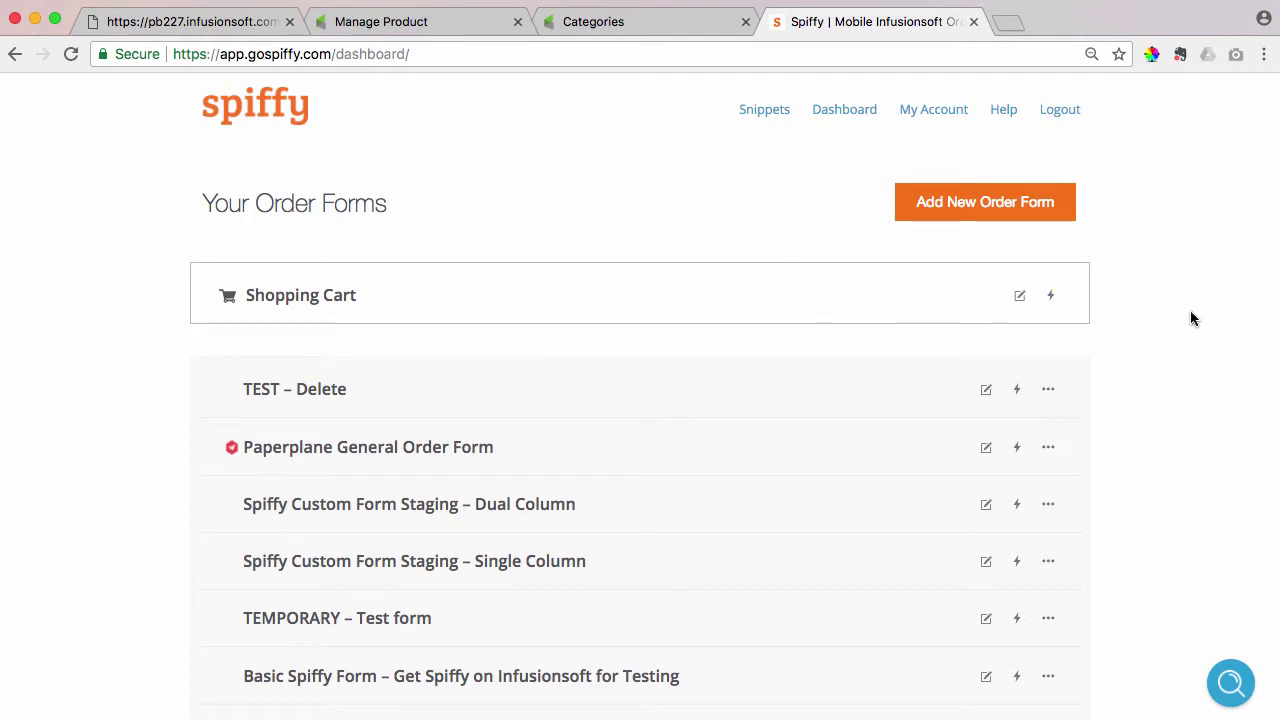
click(1020, 298)
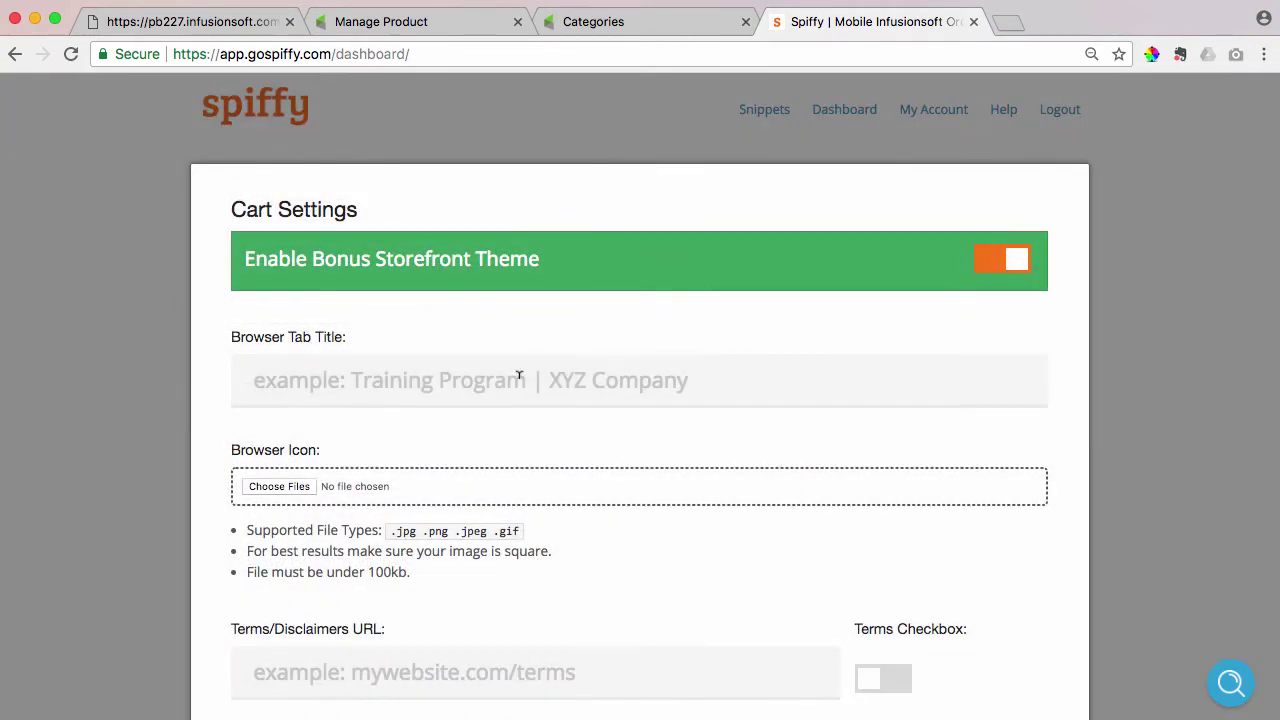
scroll(519, 375, down, 5)
scroll(519, 375, down, 1)
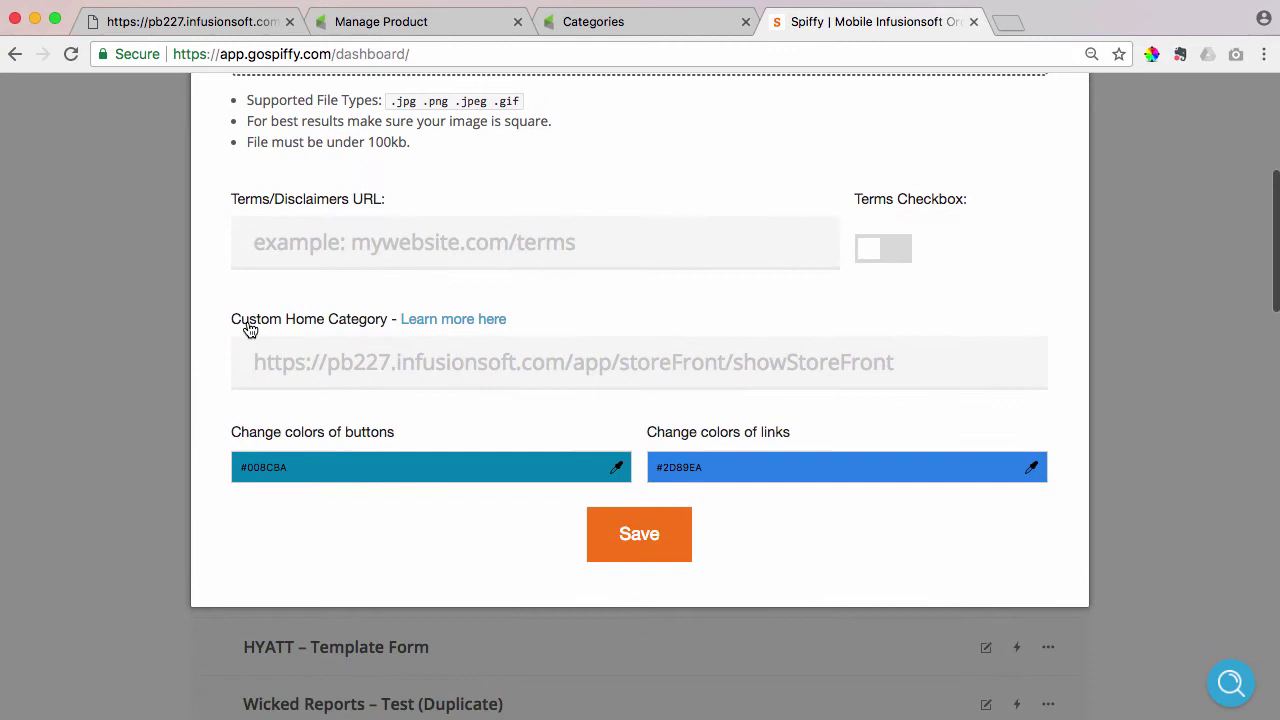
Step: Paste the categoryId=13 Home category URL into Custom Home Category and save the cart settings
click(360, 352)
right_click(358, 352)
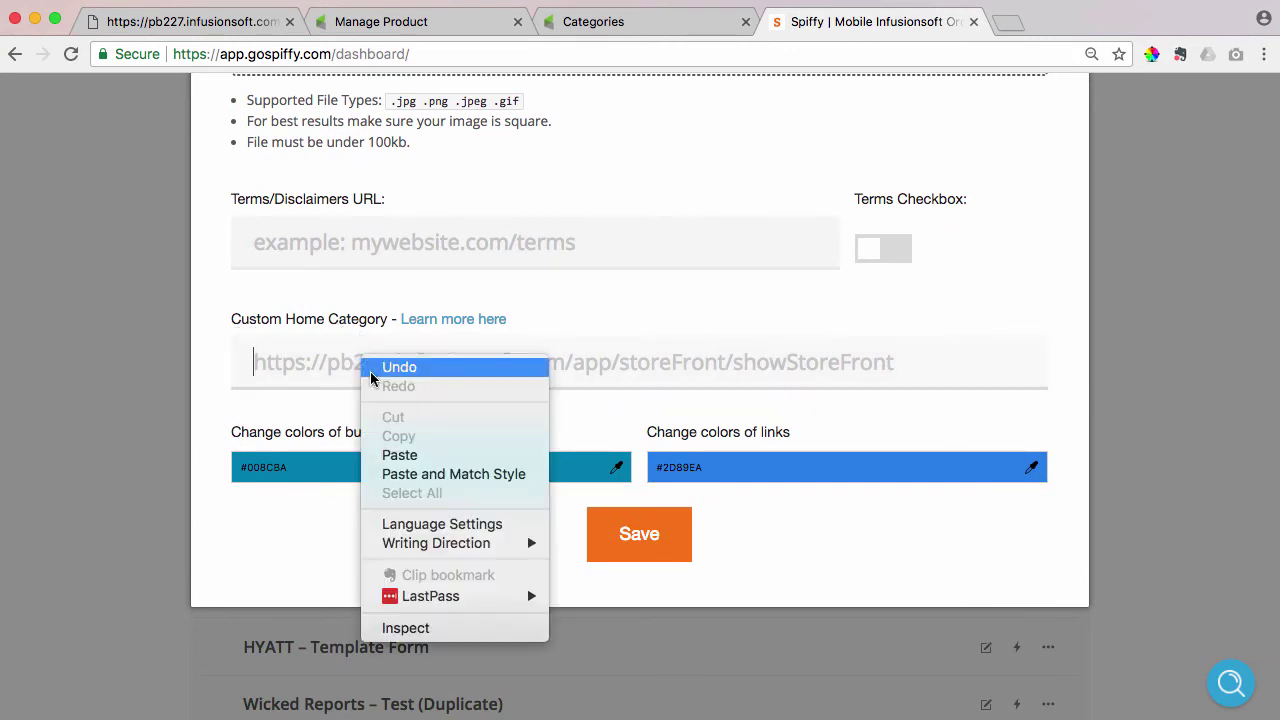
click(409, 457)
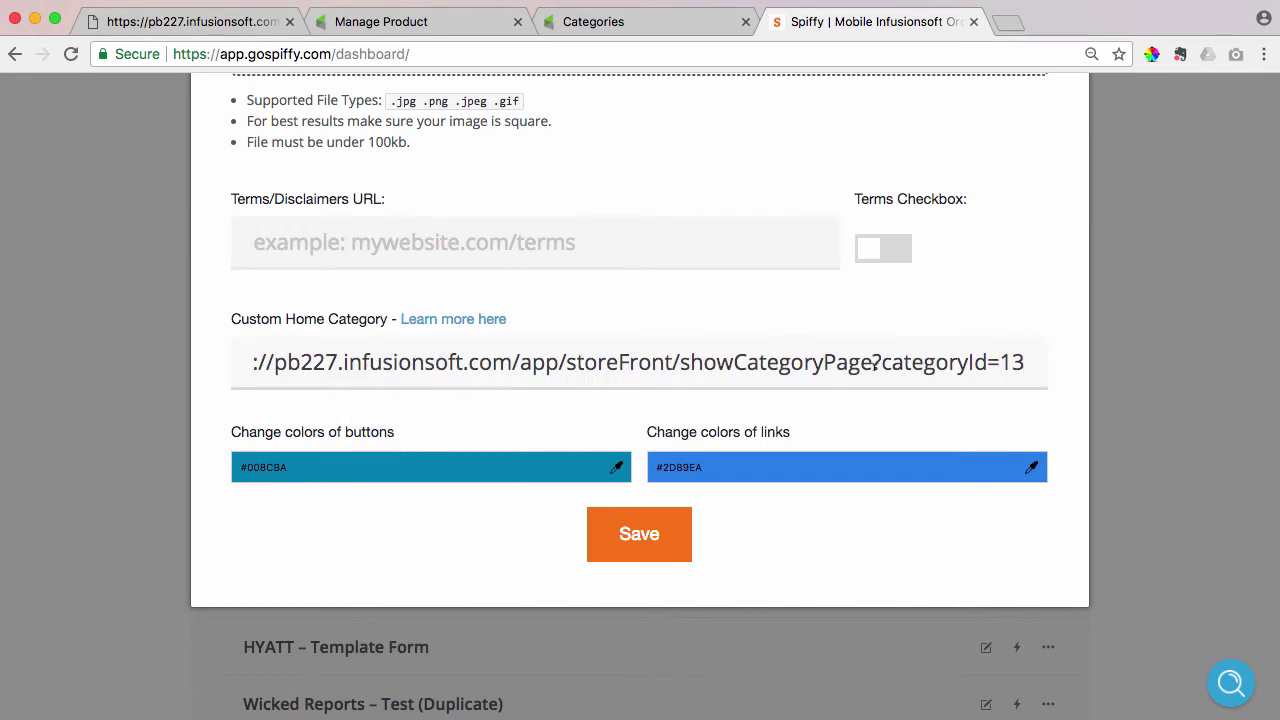
click(229, 30)
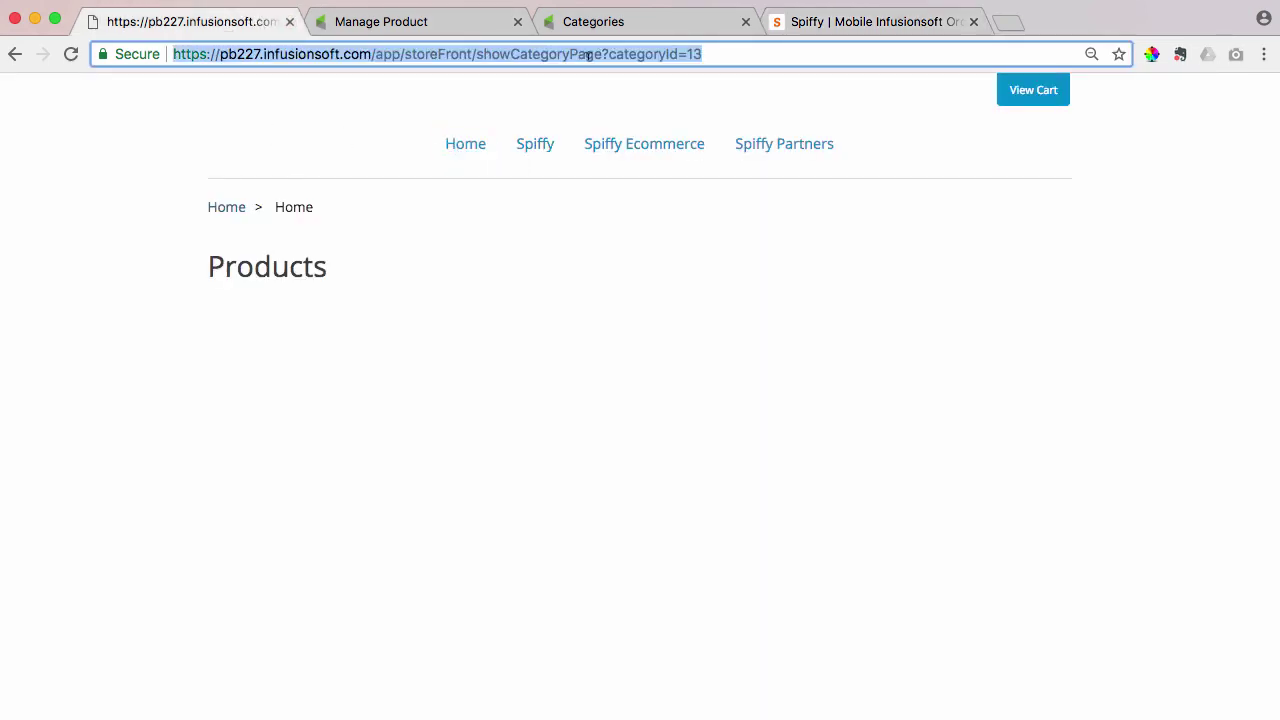
click(863, 33)
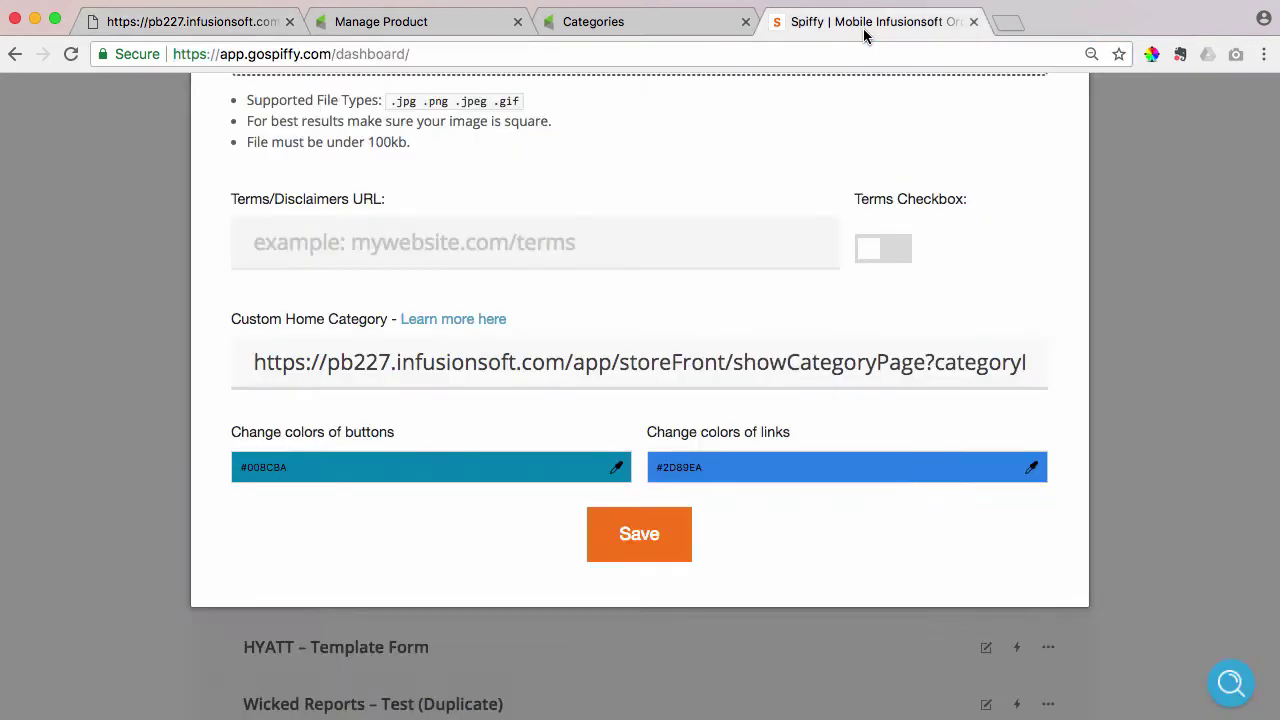
click(636, 551)
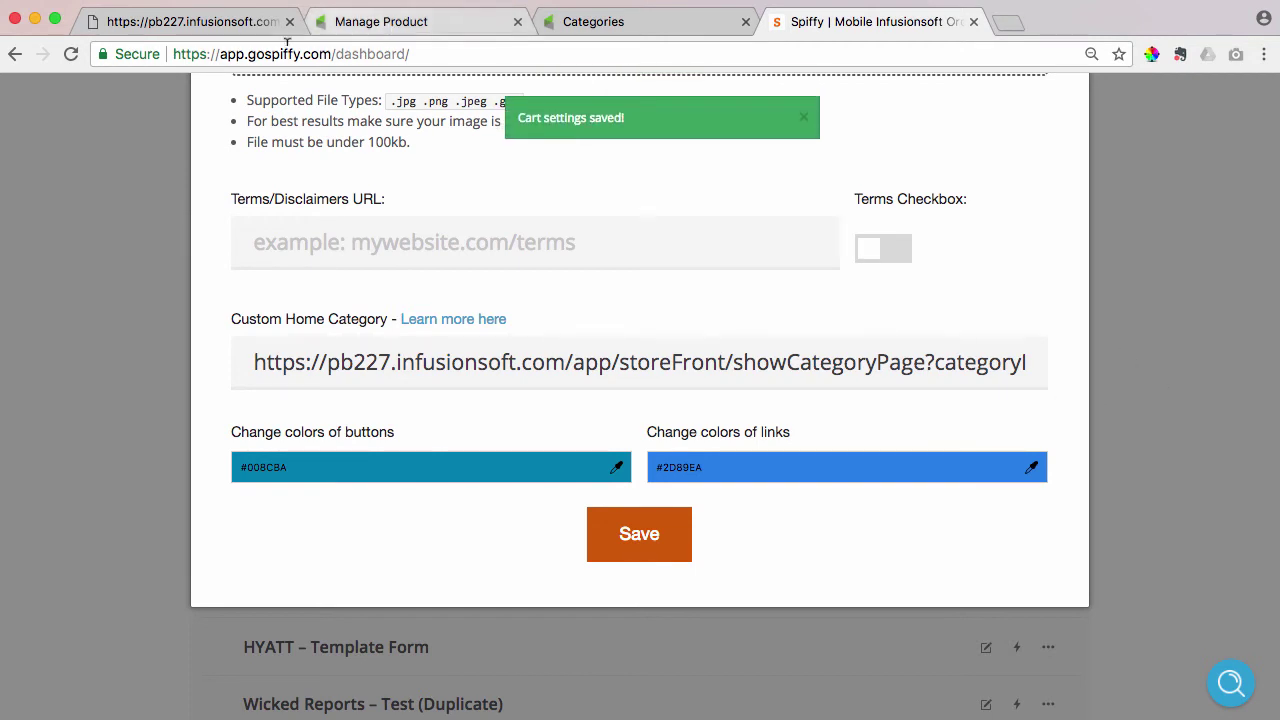
click(100, 25)
Step: After reloading the storefront, clear Spiffy's Custom Home Category URL and save the cart settings
click(227, 208)
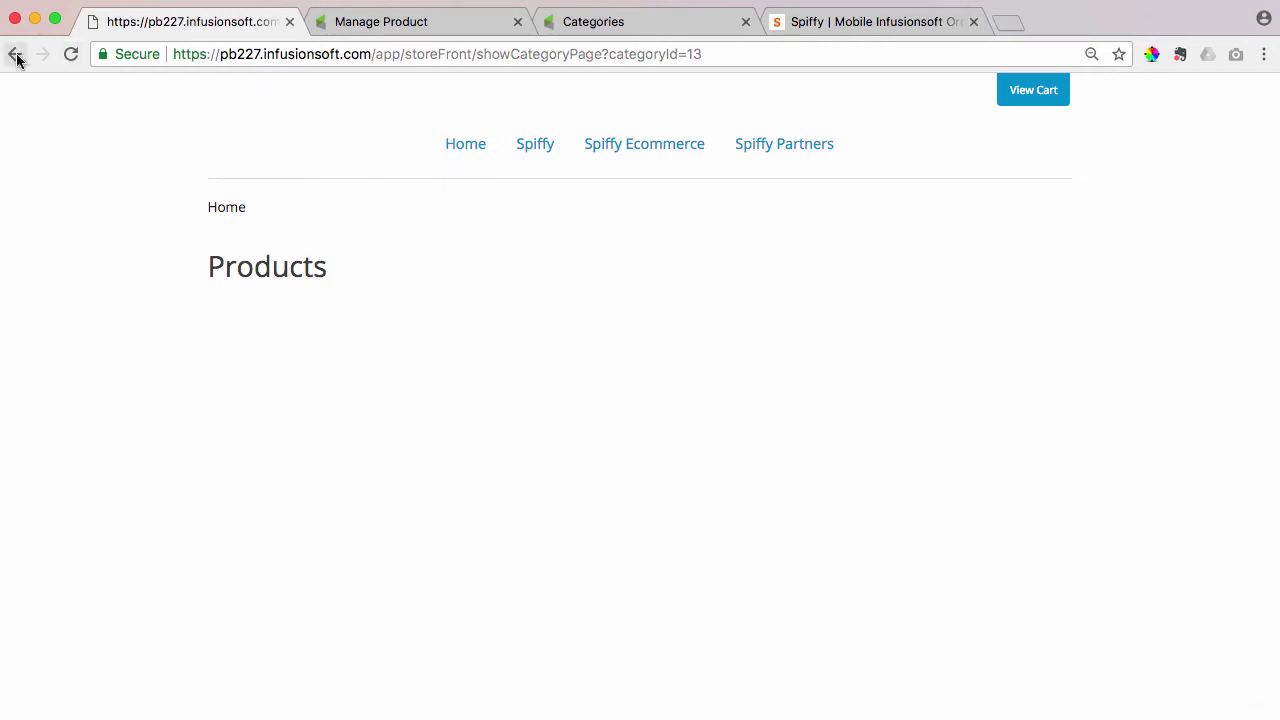
click(830, 21)
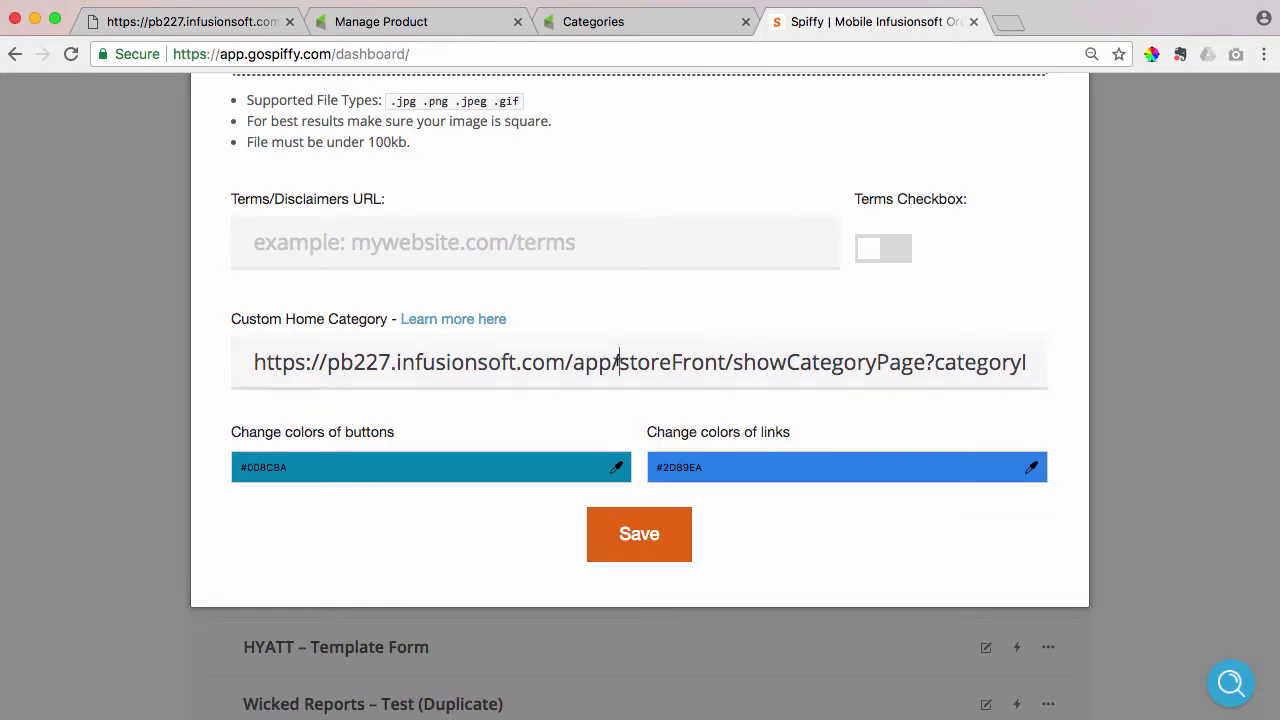
triple_click(618, 362)
key(BackSpace)
click(645, 563)
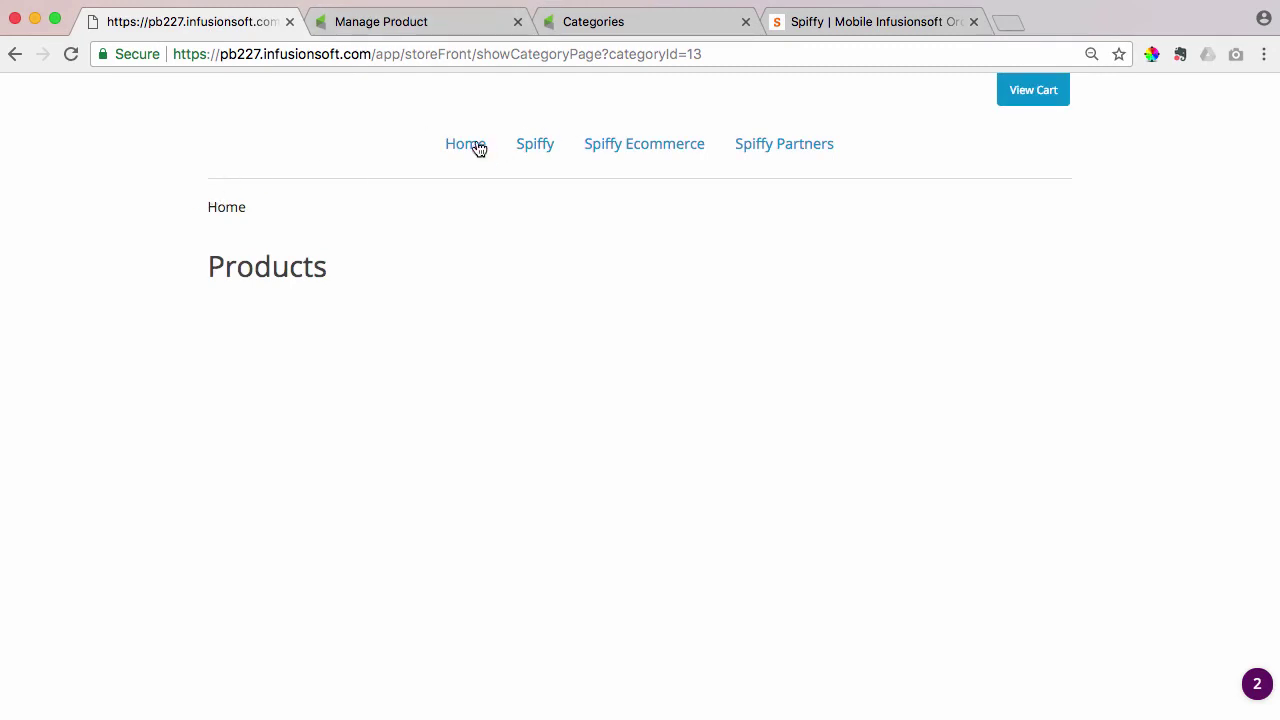
Step: Return to the main storefront product page and select its full address
click(479, 148)
click(220, 208)
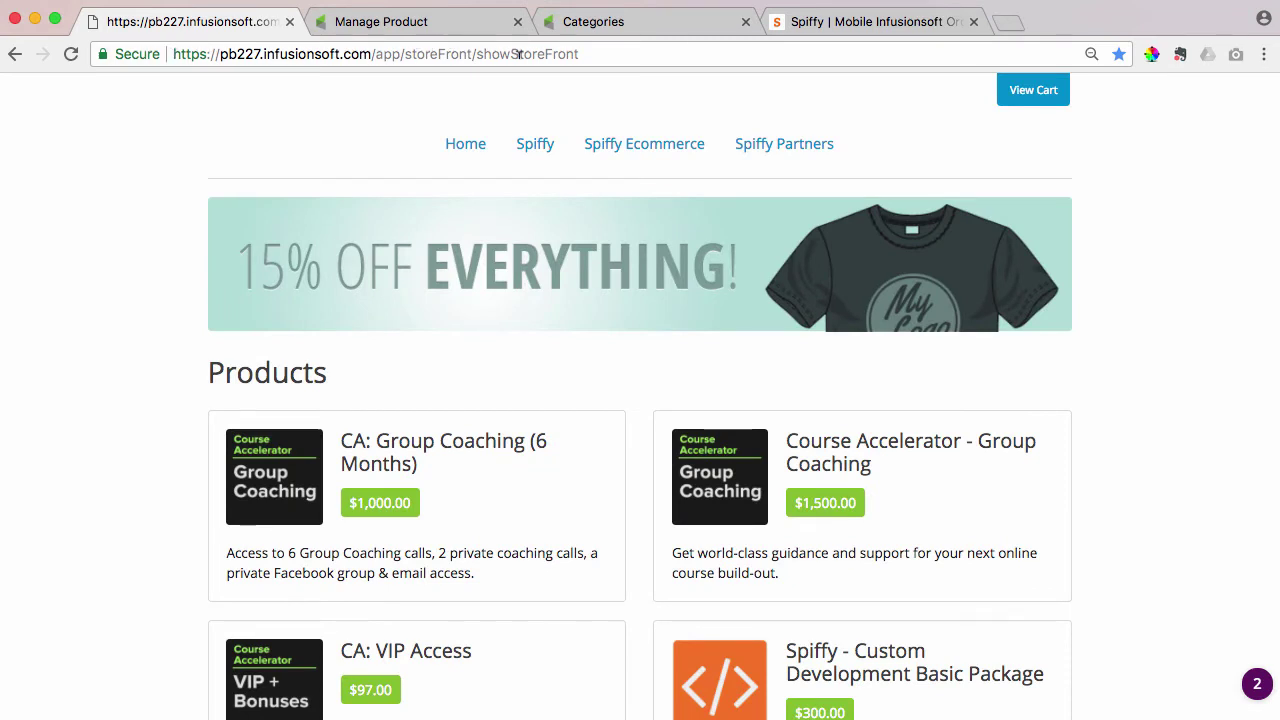
drag(597, 53, 170, 45)
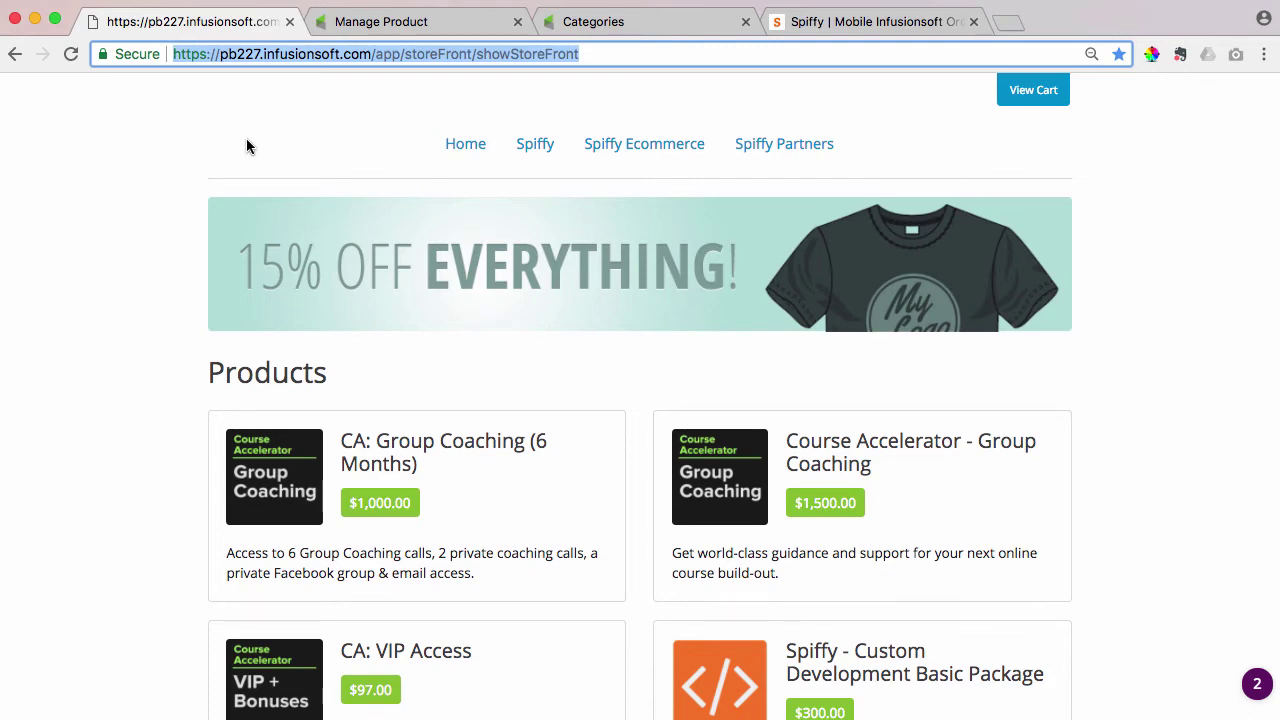
click(400, 22)
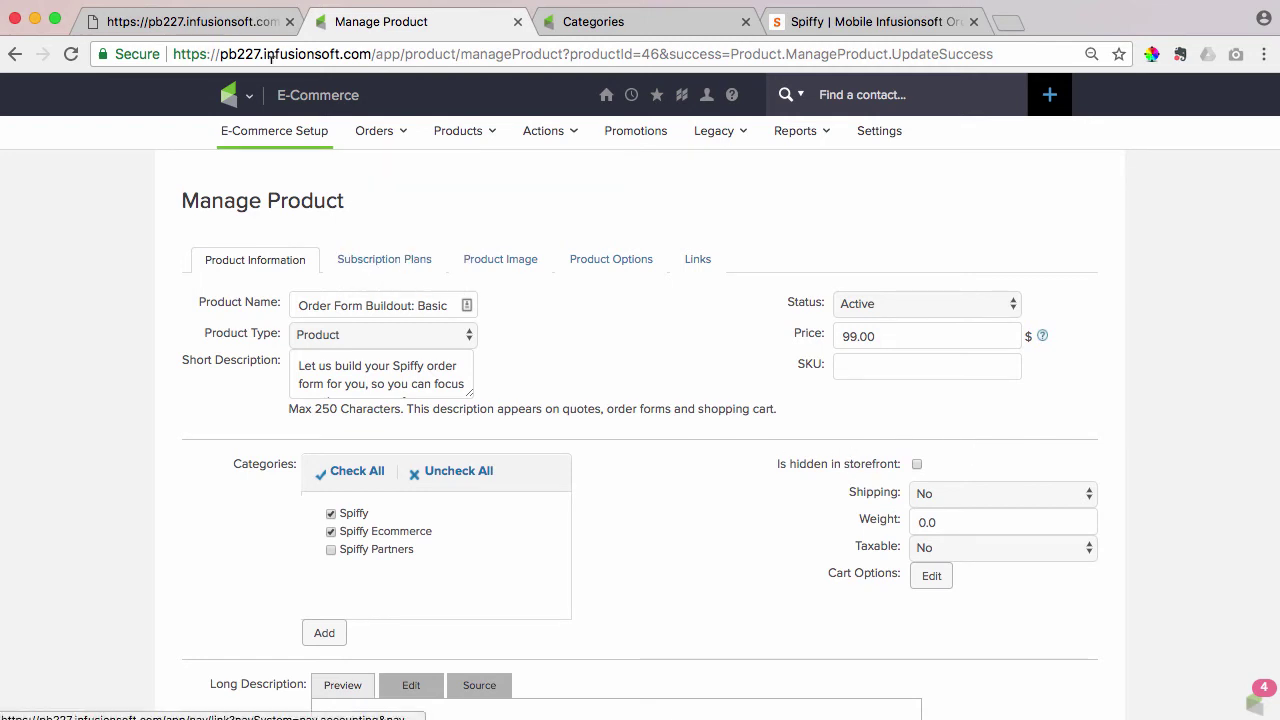
click(218, 28)
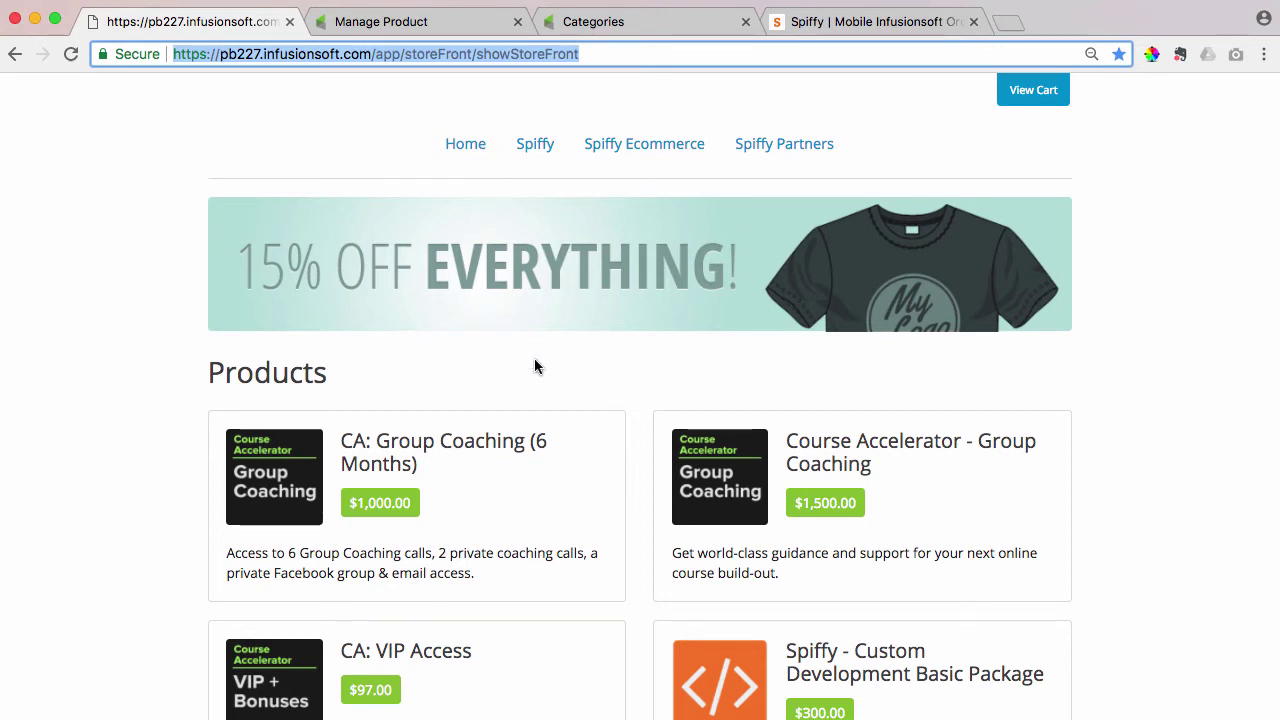
Step: Change the storefront address from pb227 to pb217 and load it
click(256, 54)
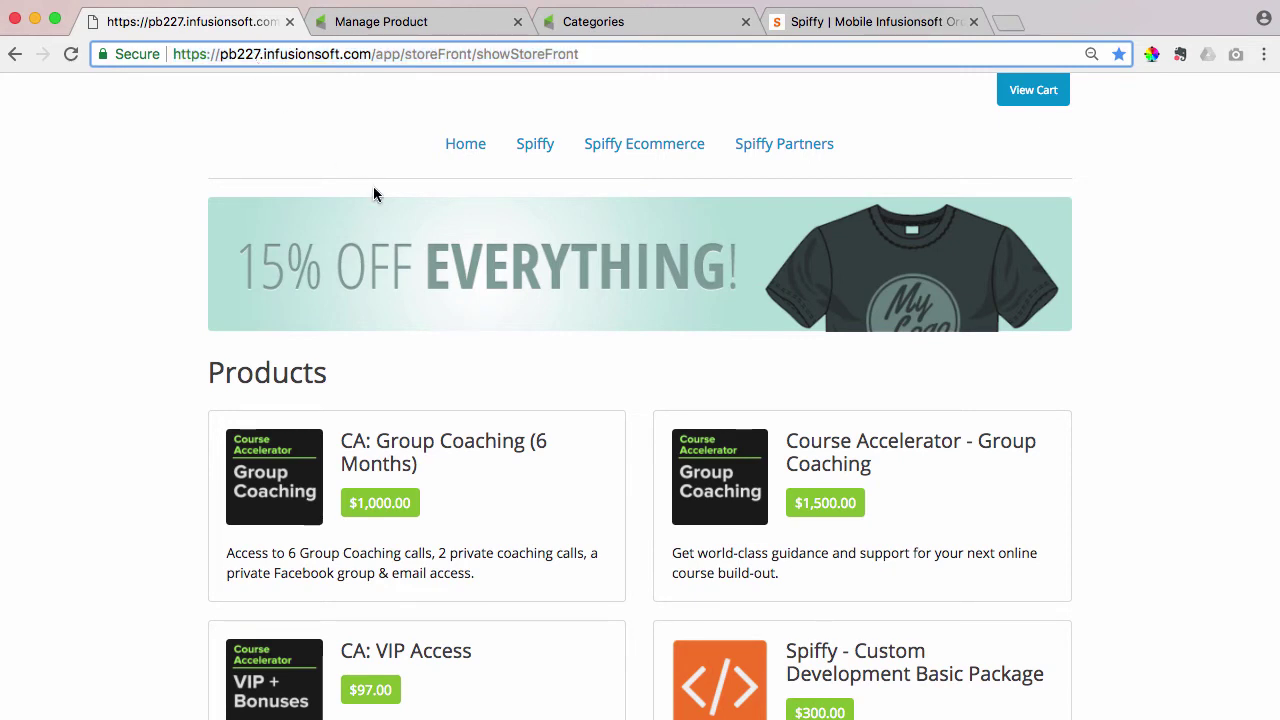
key(BackSpace)
text(1)
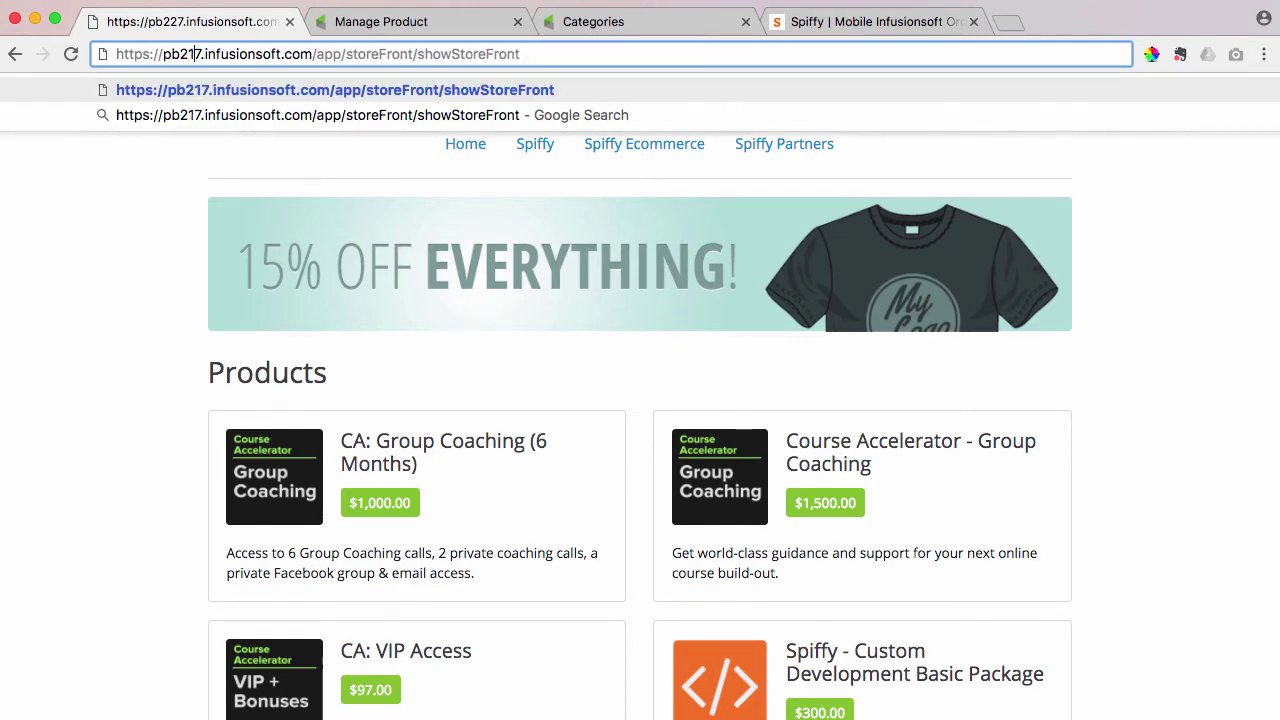
key(Return)
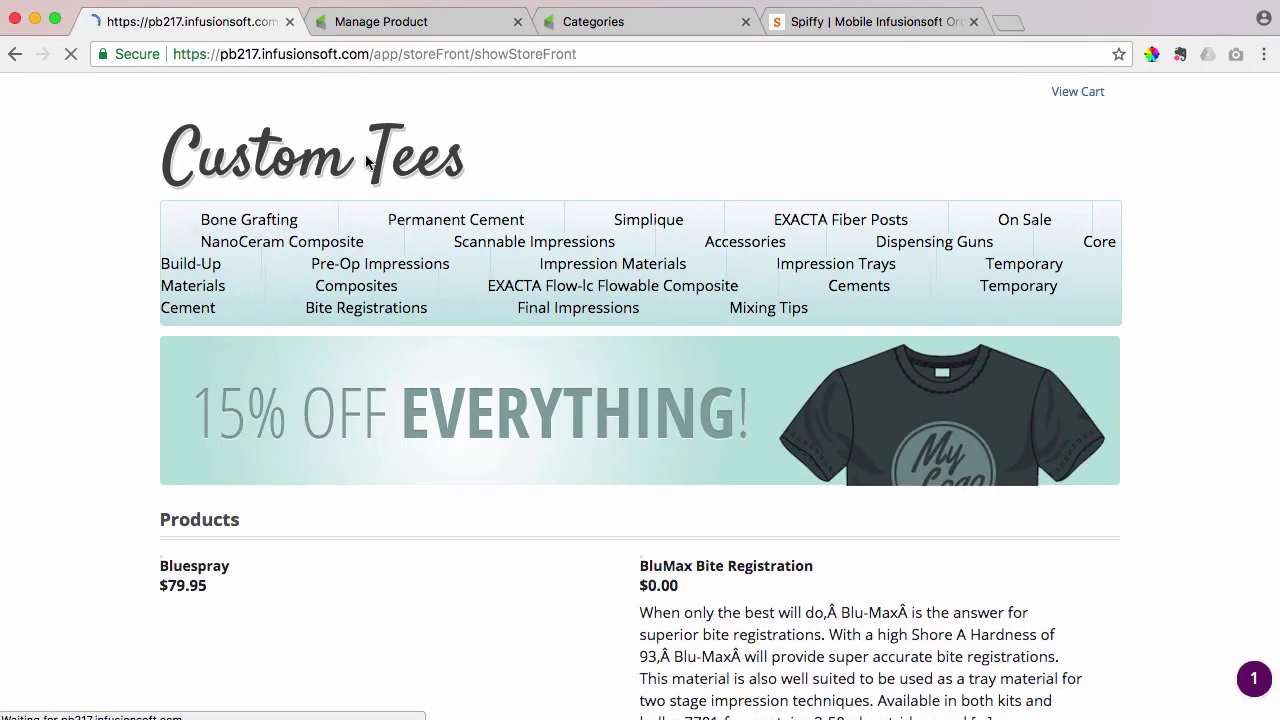
Step: Scroll through the Custom Tees store's categories and products, then select showStoreFront in the address
scroll(610, 352, down, 5)
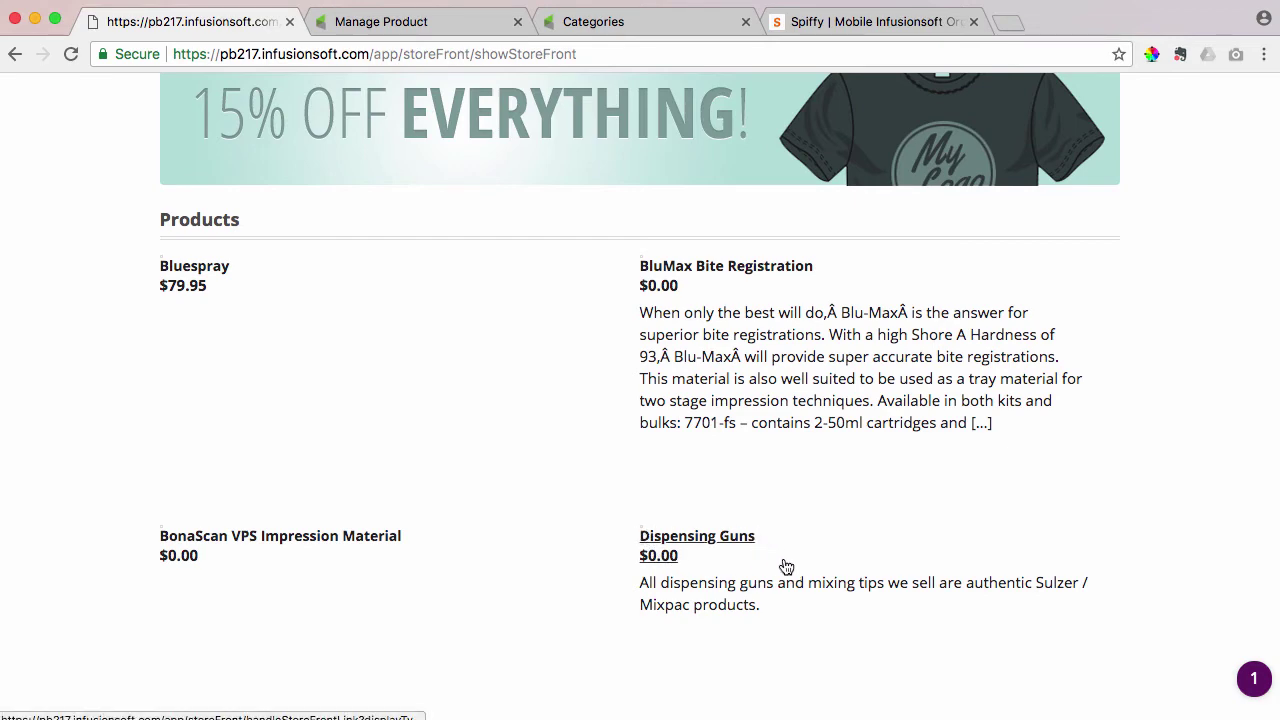
scroll(712, 451, down, 3)
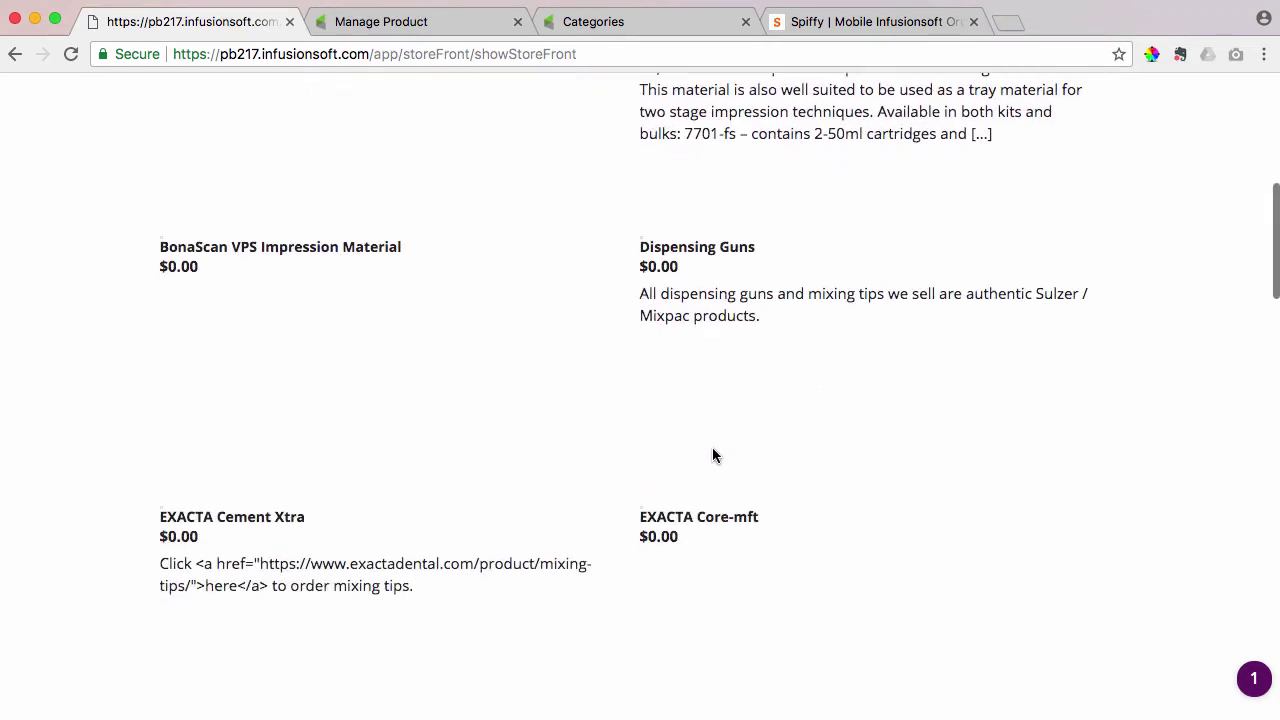
scroll(712, 451, up, 5)
scroll(604, 430, up, 1)
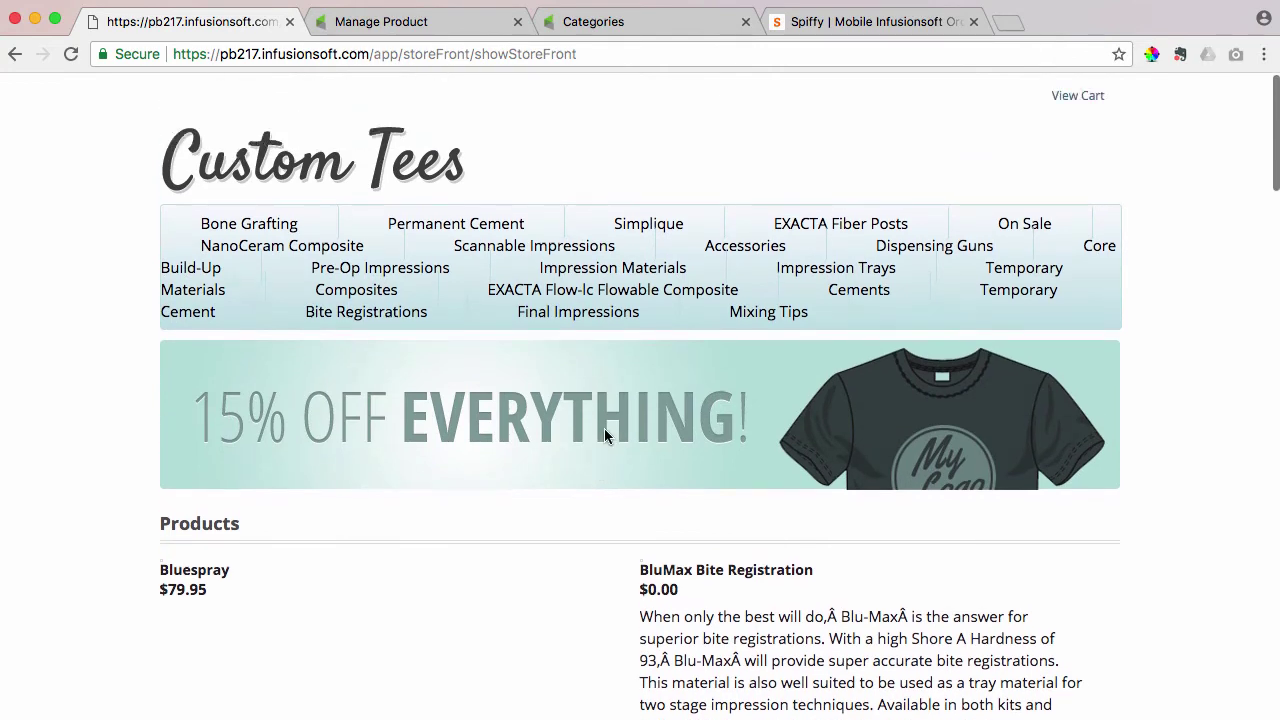
scroll(604, 430, down, 4)
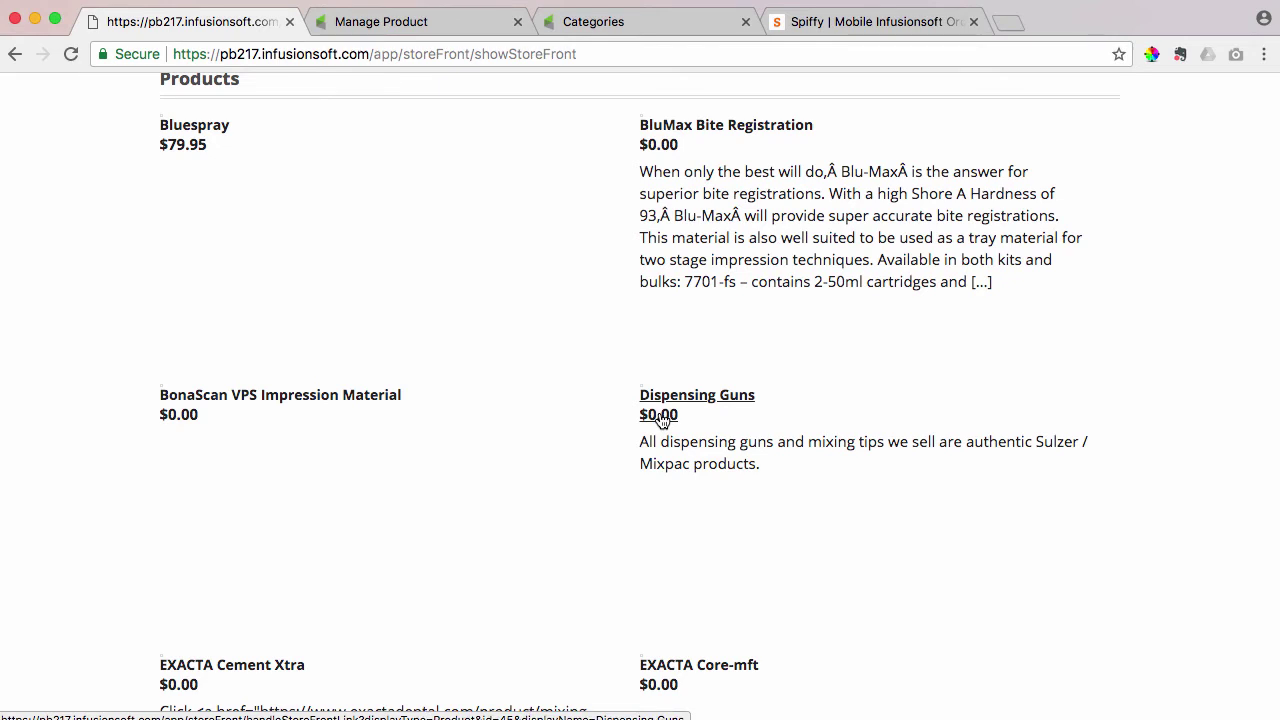
scroll(659, 420, up, 2)
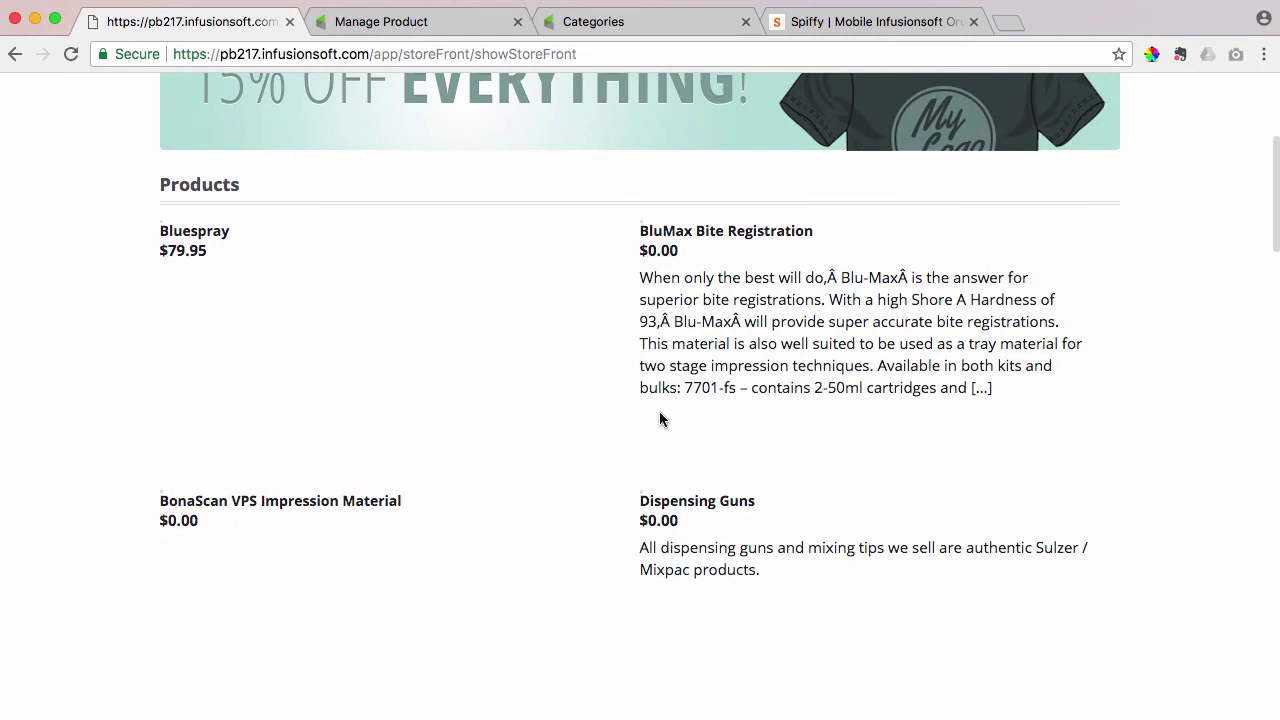
scroll(660, 418, up, 5)
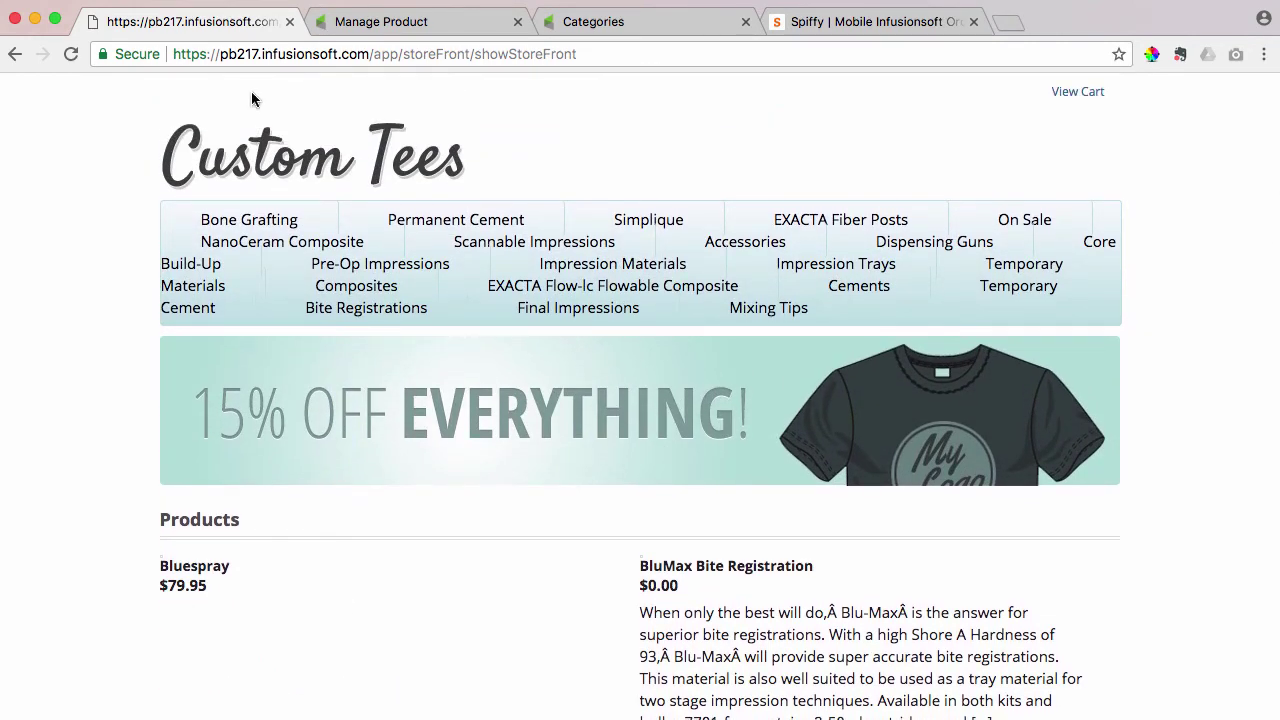
scroll(454, 444, down, 1)
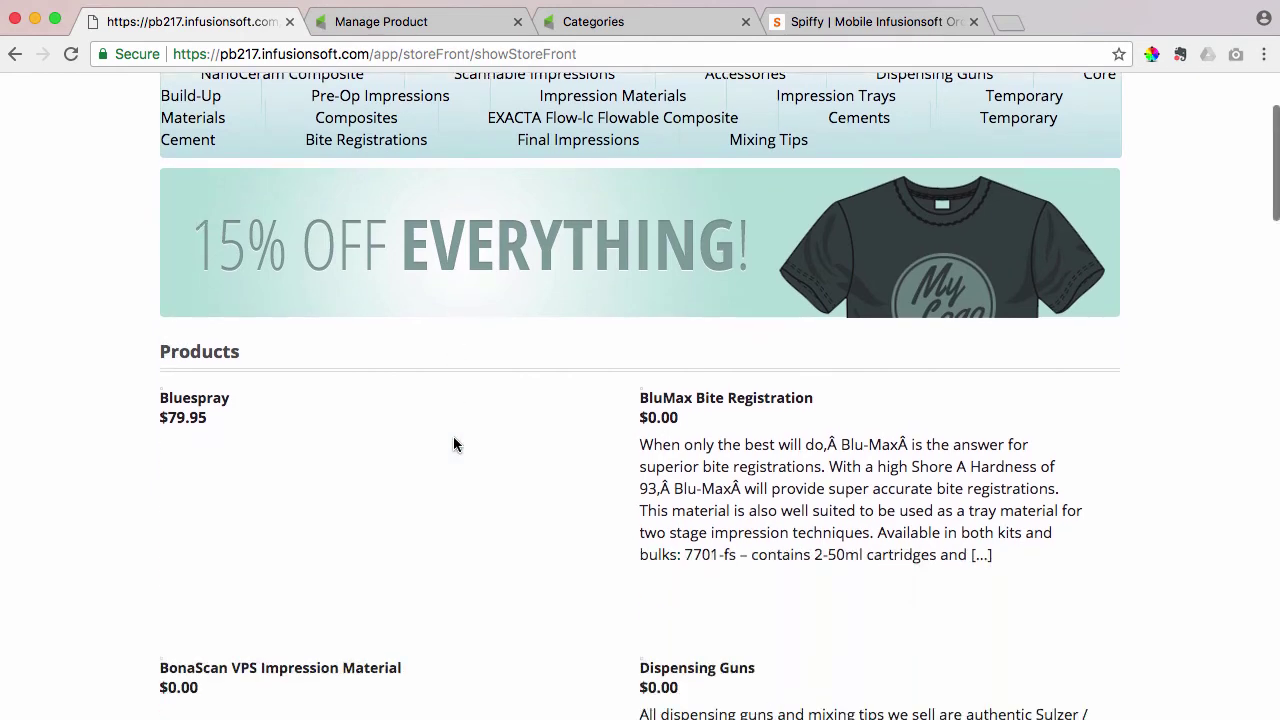
scroll(453, 444, up, 3)
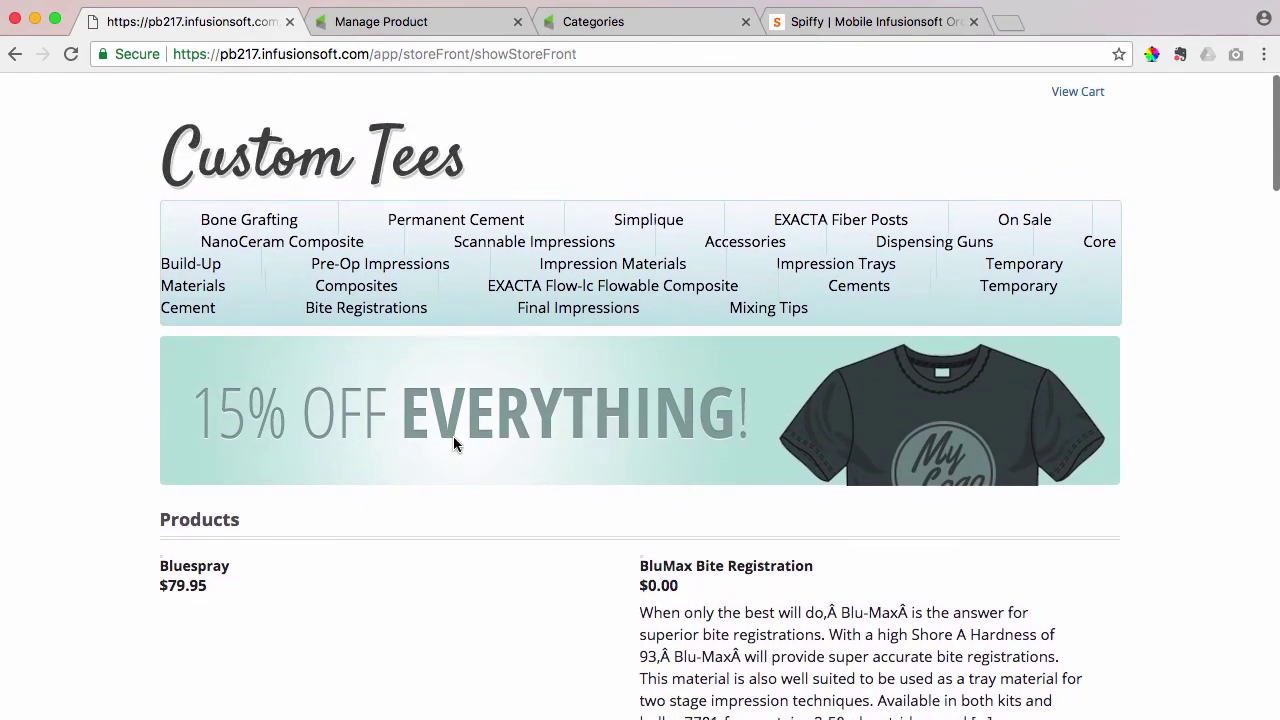
double_click(482, 53)
click(582, 55)
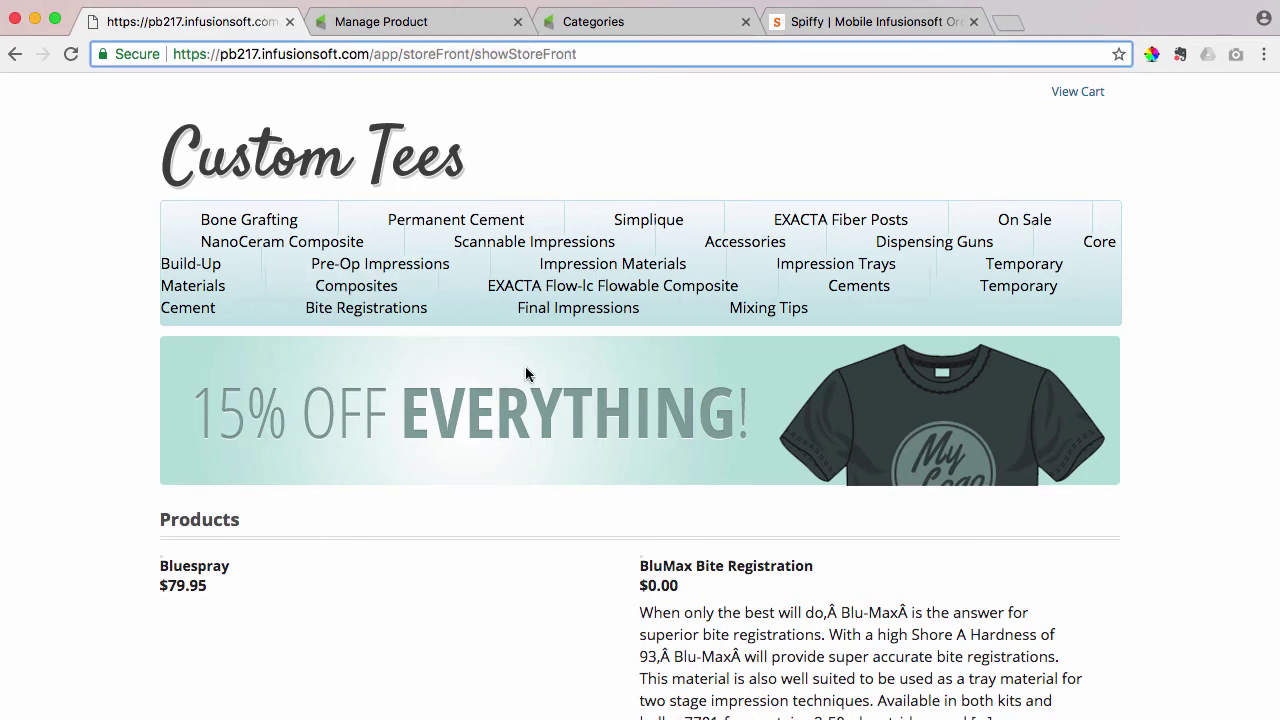
Step: Paste the categoryId=13 URL back into Custom Home Category, save, and view the storefront
click(830, 21)
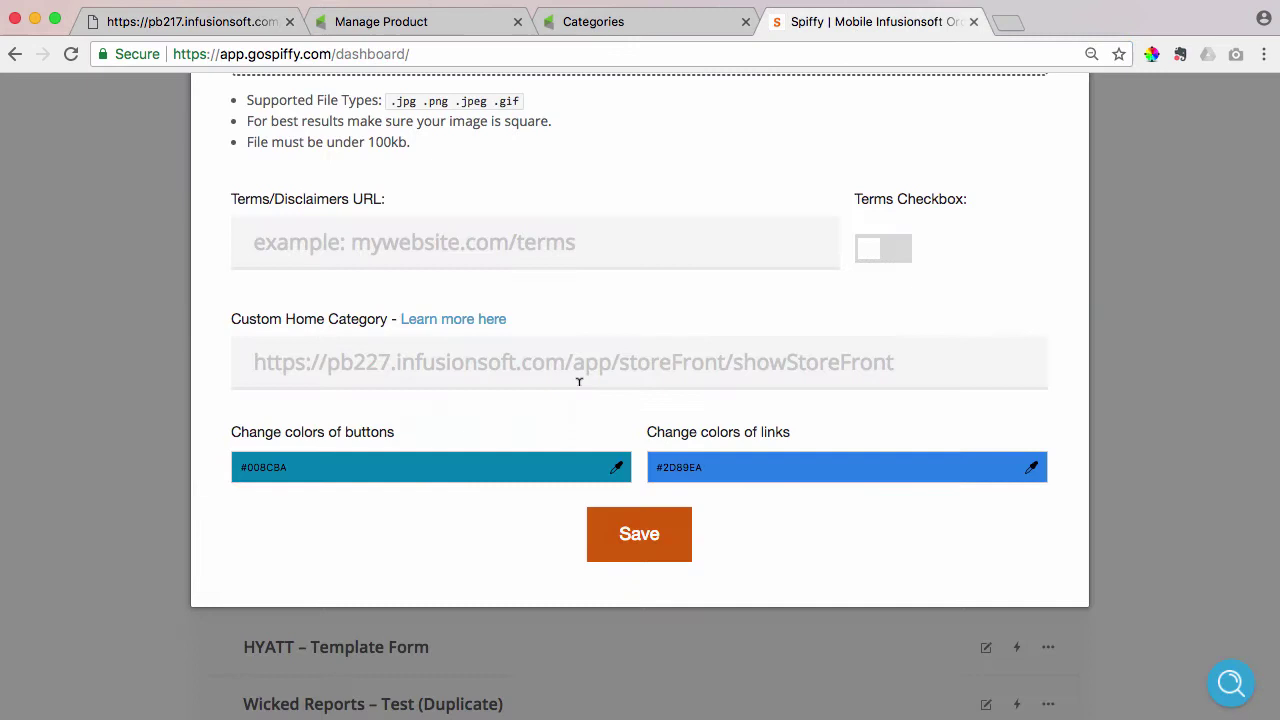
click(504, 343)
text(https://pb227.infusionsoft.com/app/storeFront/showCategoryPage?categoryId=13)
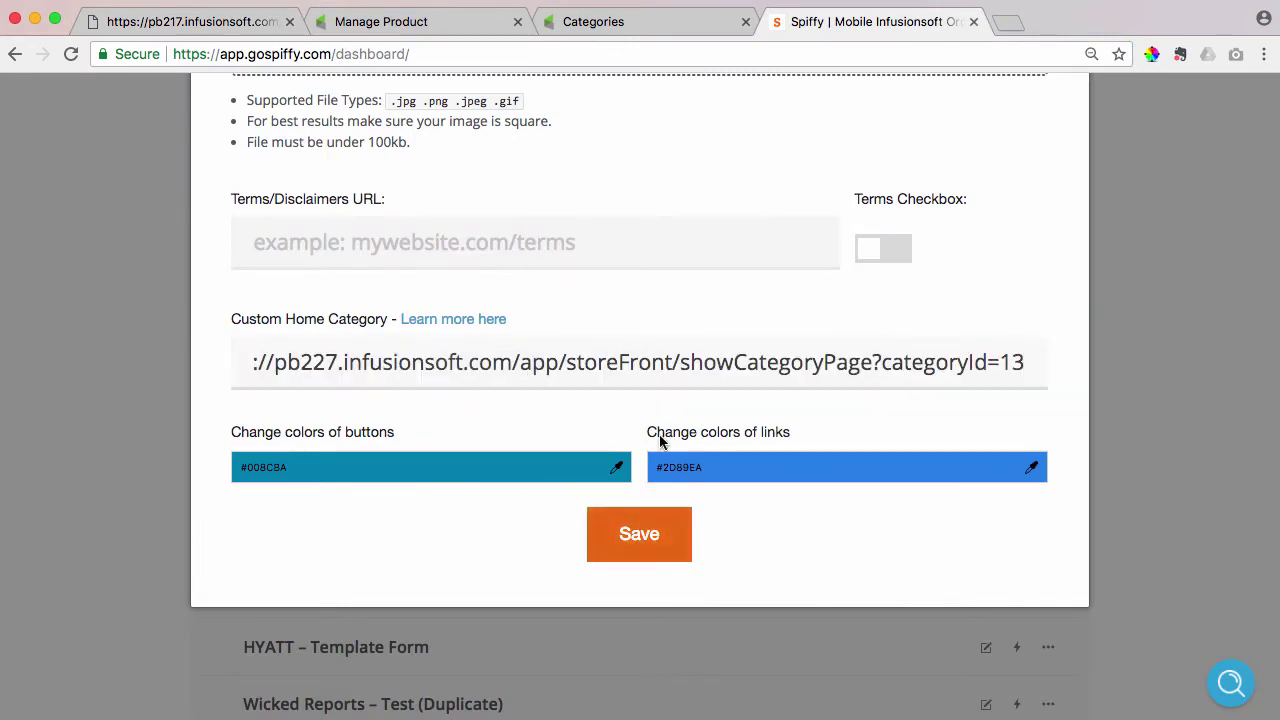
click(639, 549)
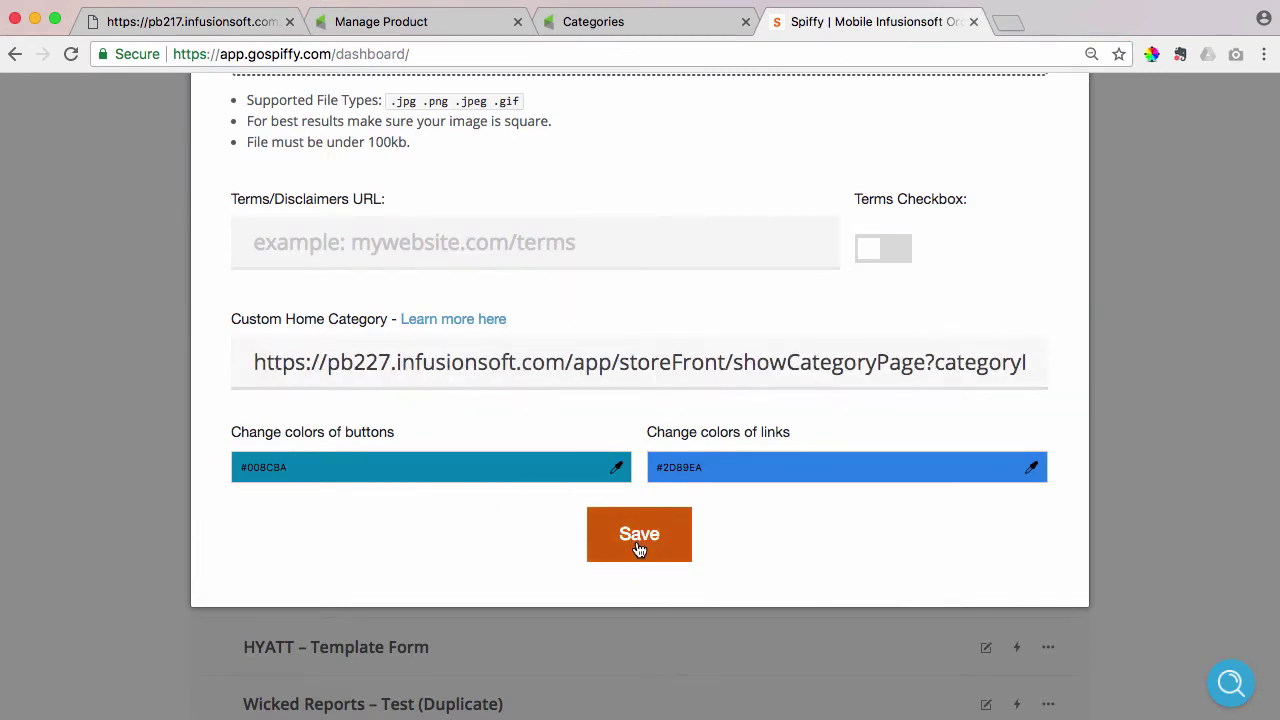
click(208, 28)
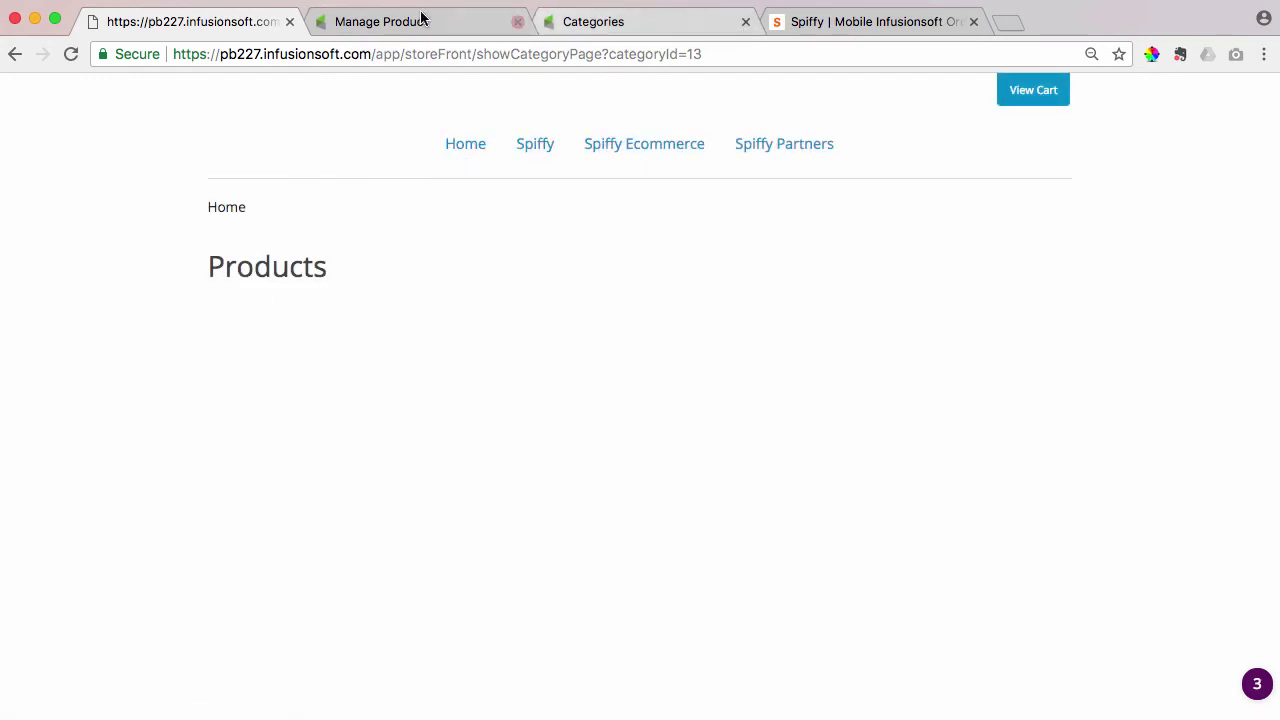
click(14, 54)
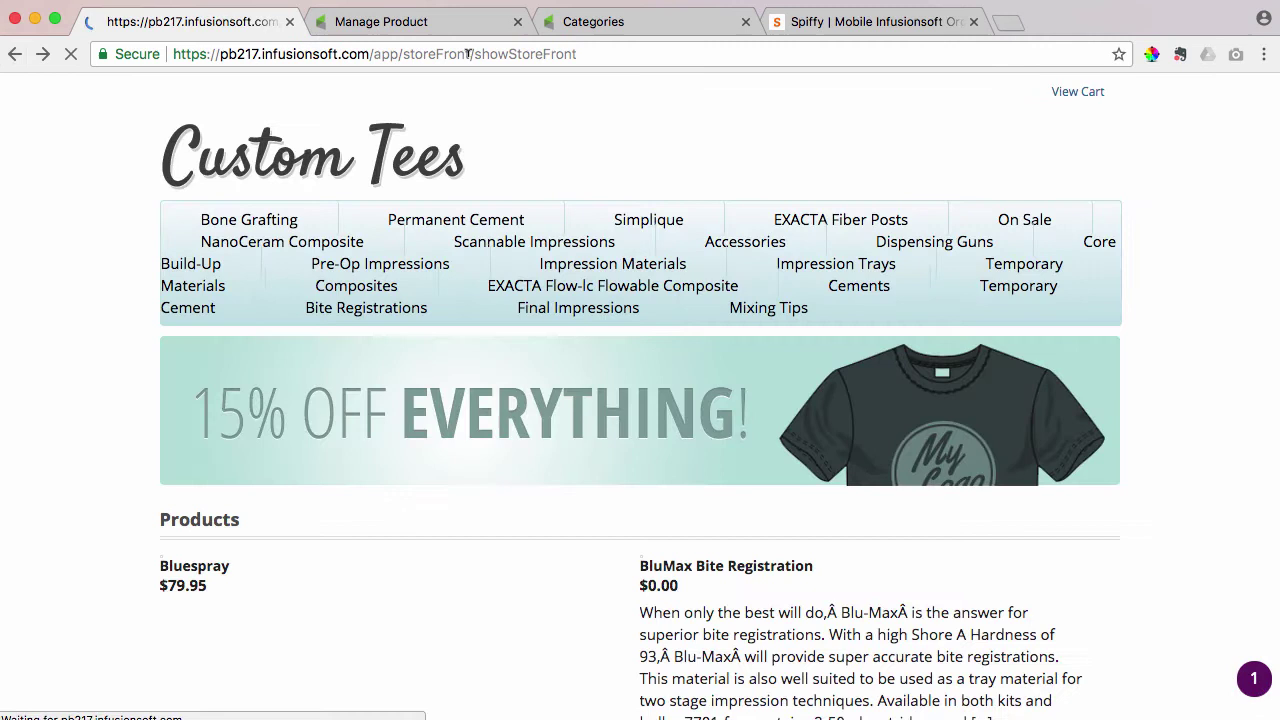
click(252, 52)
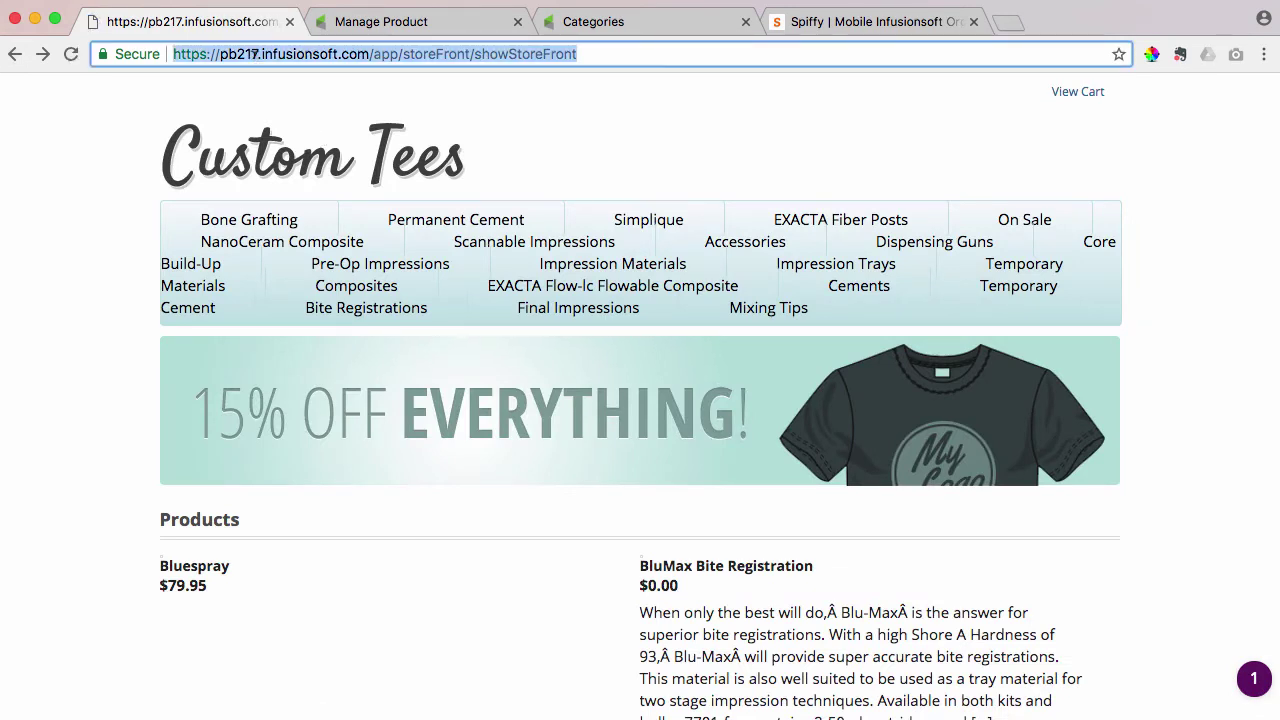
click(258, 54)
key(BackSpace)
text(2)
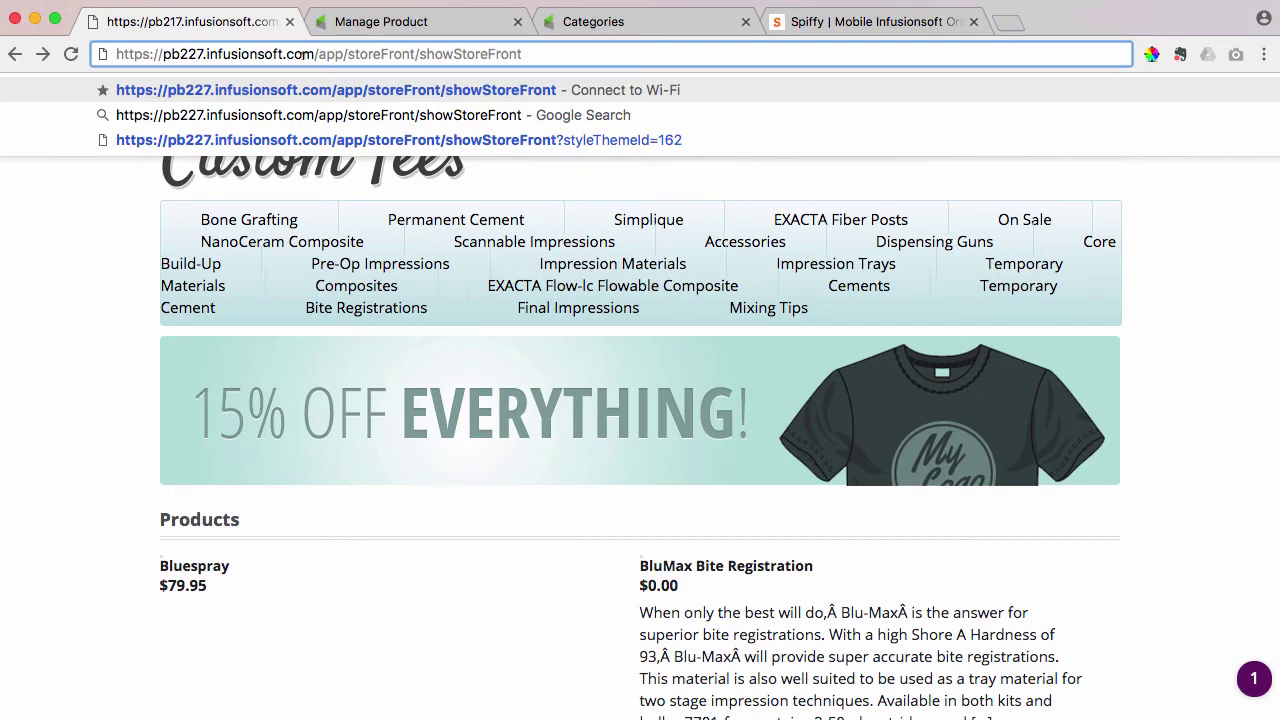
scroll(550, 405, down, 1)
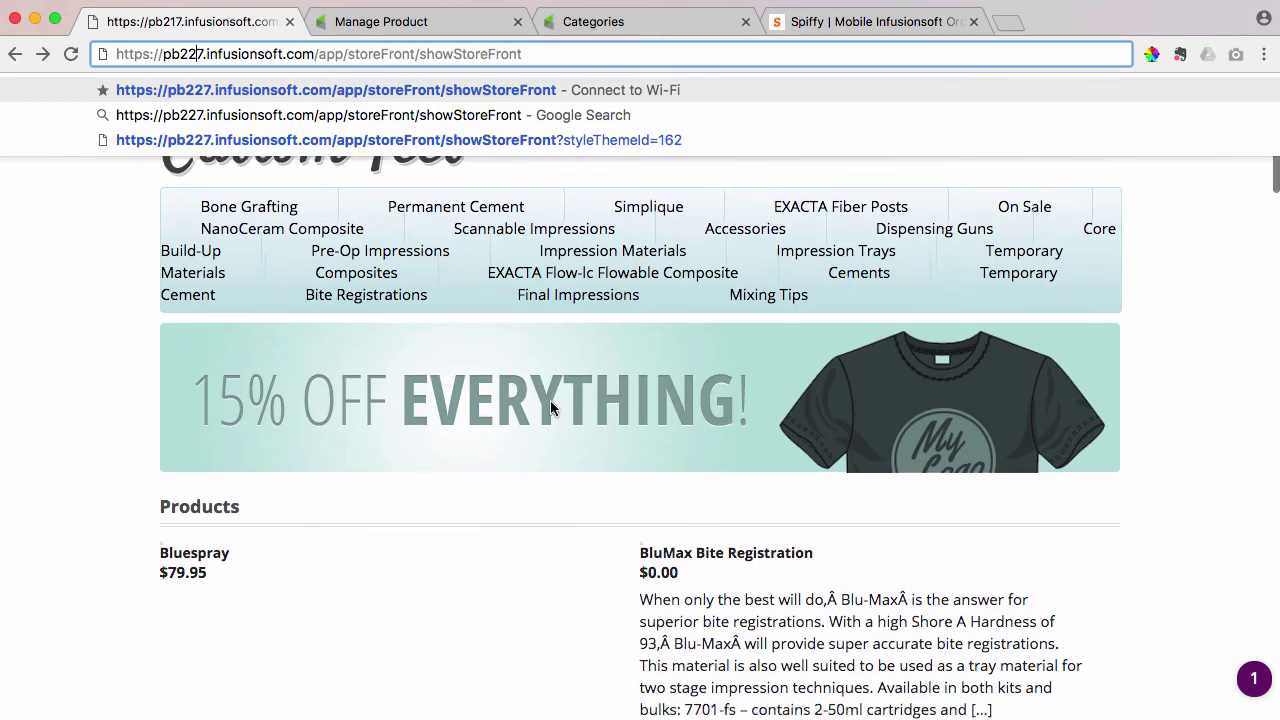
scroll(550, 405, down, 20)
scroll(550, 405, up, 12)
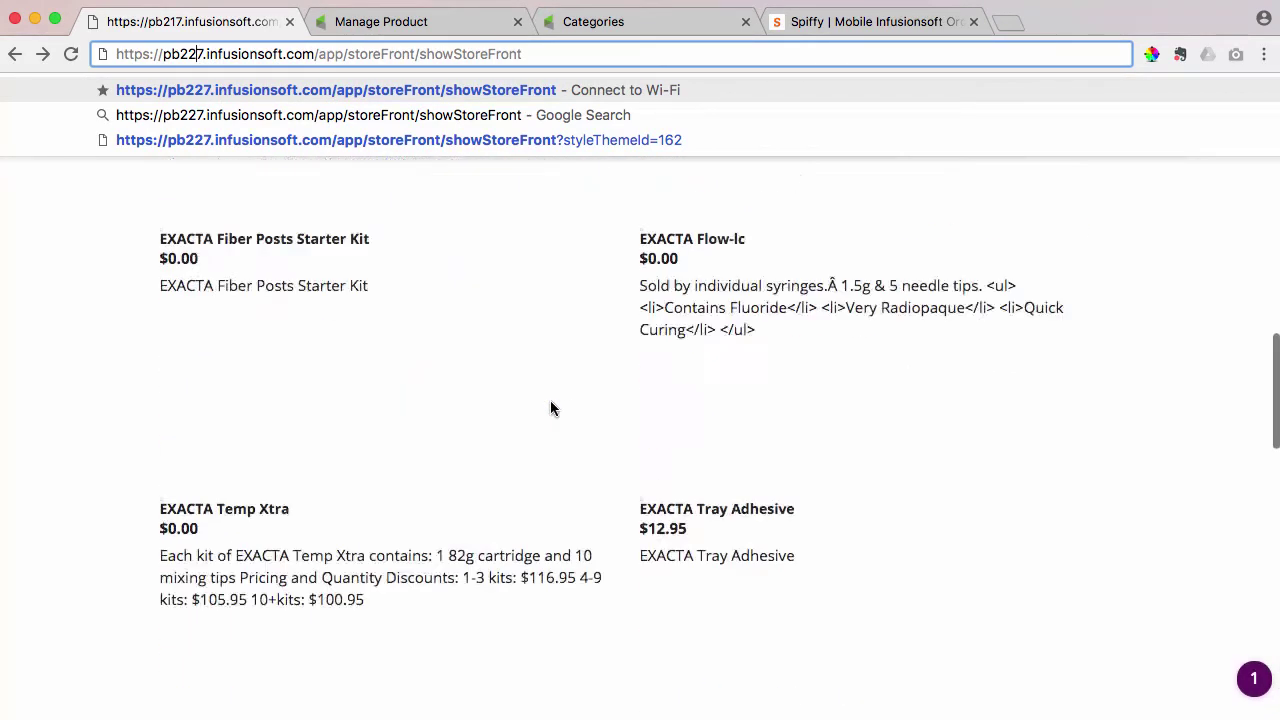
scroll(550, 408, up, 10)
click(550, 54)
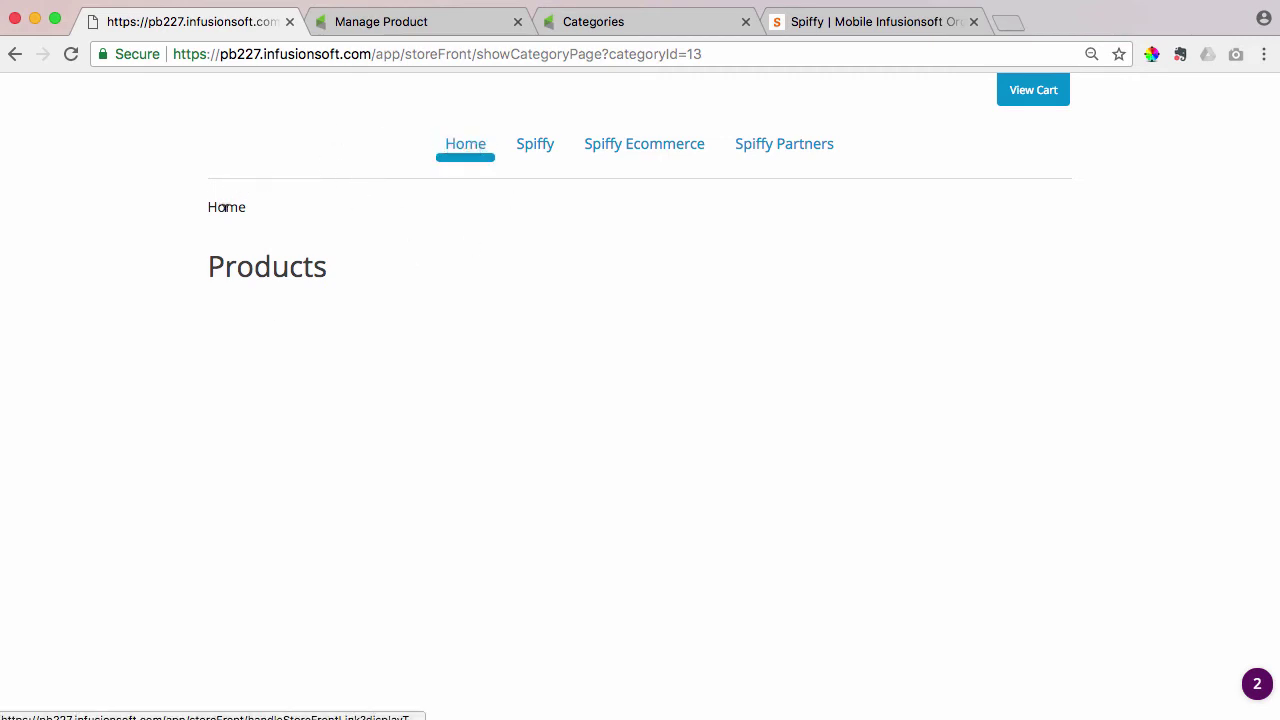
Step: Open the Products list in E-Commerce Setup
click(370, 22)
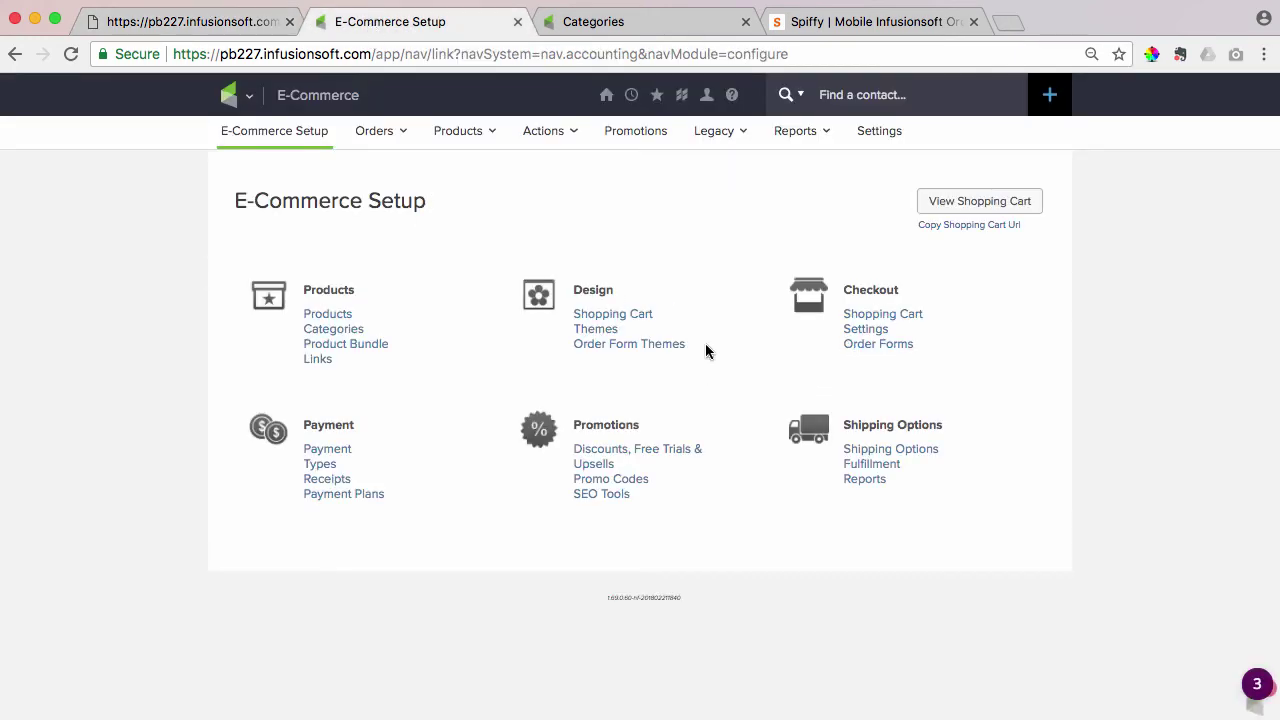
click(326, 316)
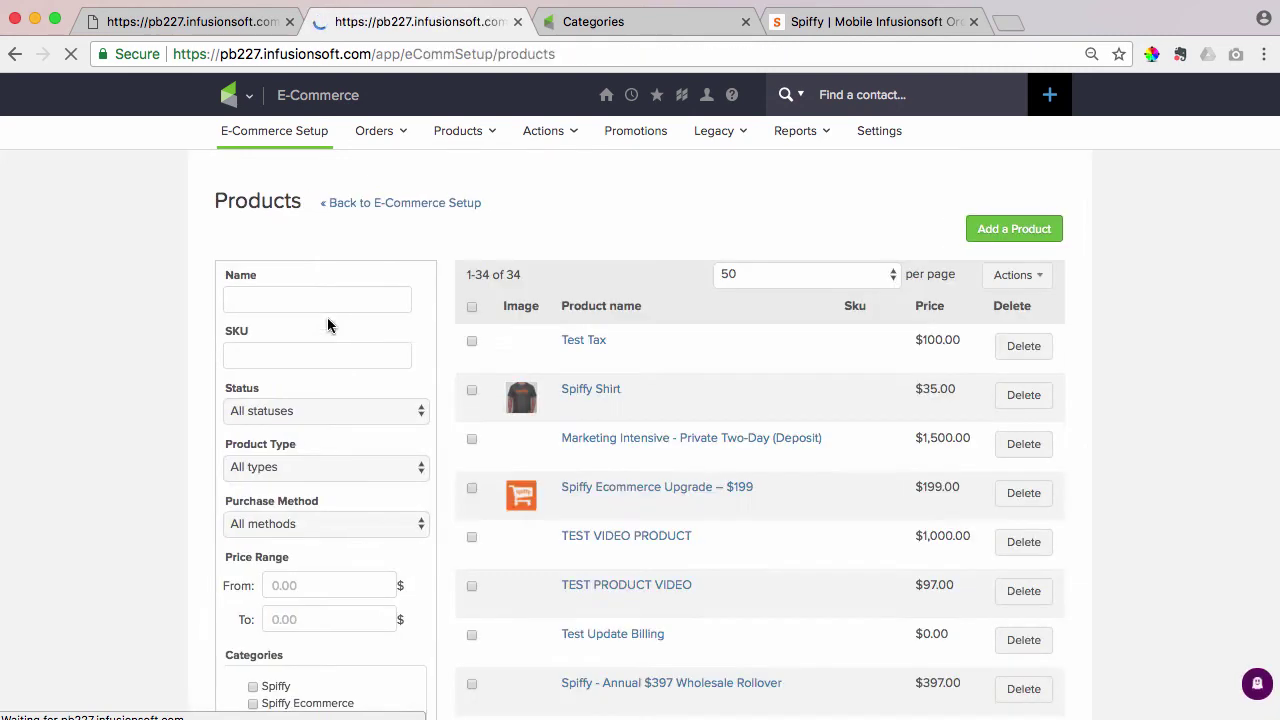
scroll(656, 298, down, 3)
scroll(656, 297, up, 3)
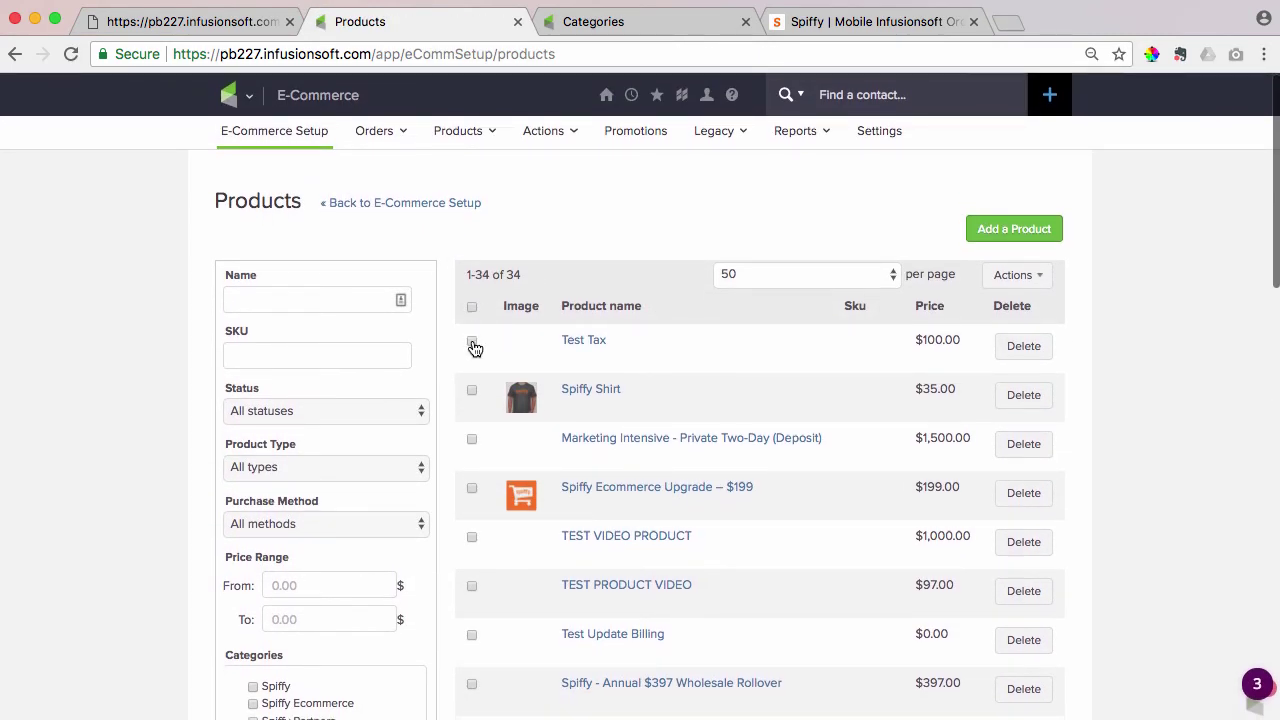
Step: Tick Spiffy Shirt and Spiffy Ecommerce Upgrade, leaving the other checked rows unticked
click(472, 341)
click(472, 390)
click(472, 439)
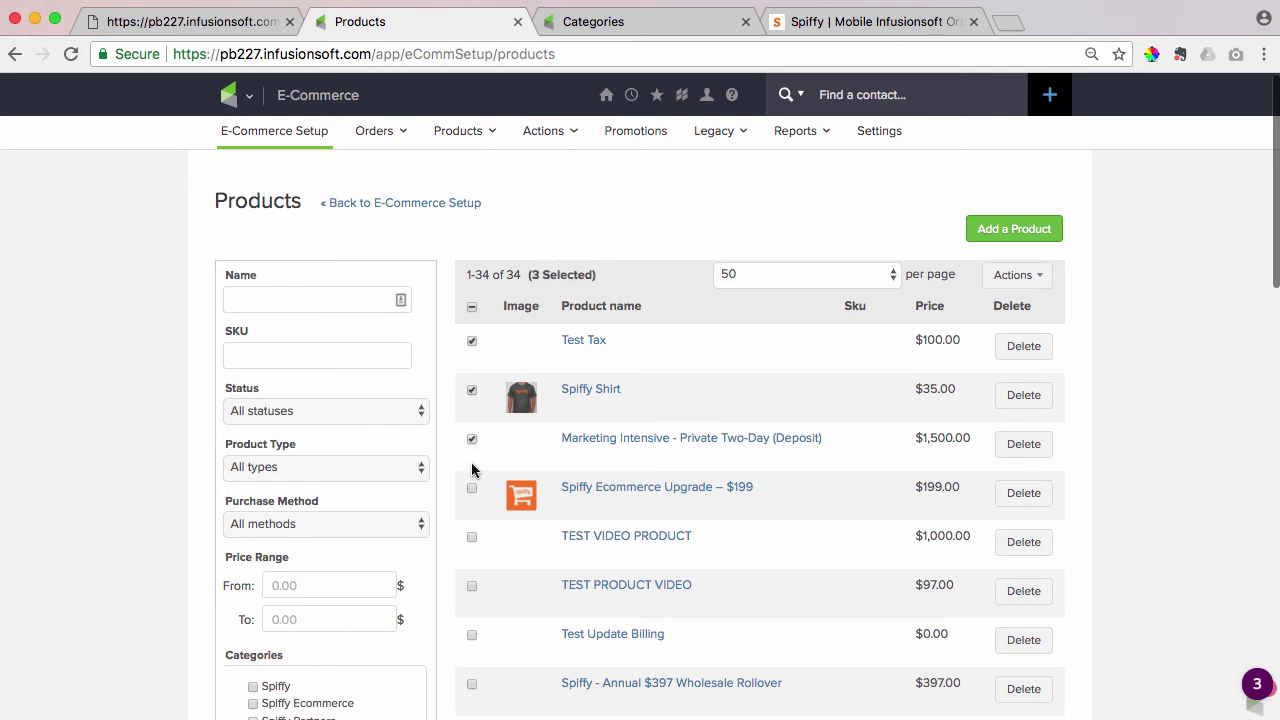
click(472, 488)
click(472, 537)
click(473, 587)
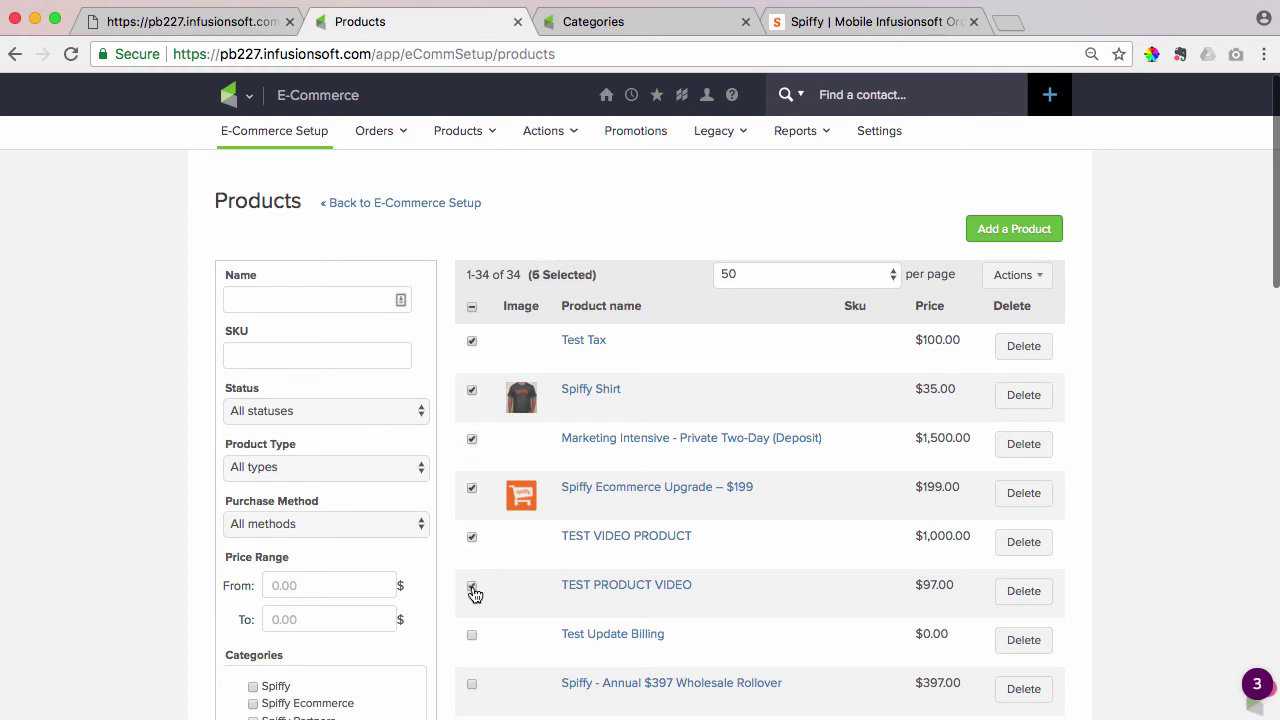
click(472, 341)
click(474, 443)
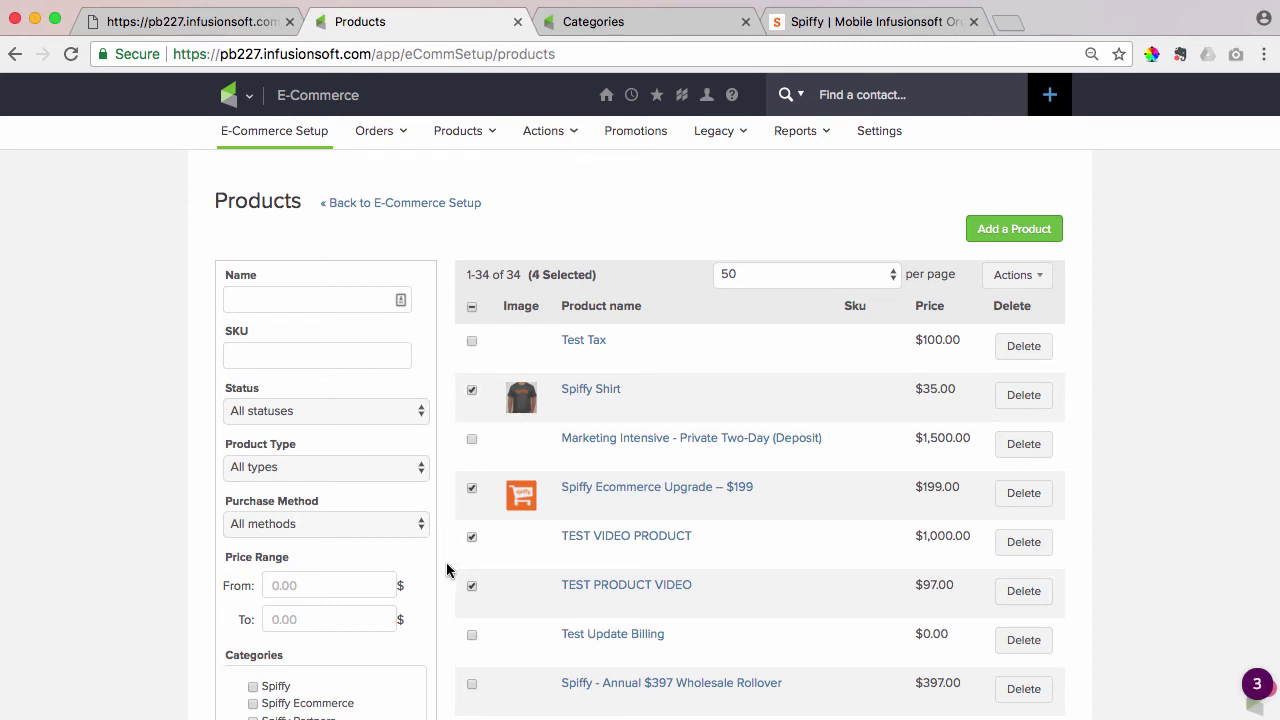
click(472, 538)
click(473, 588)
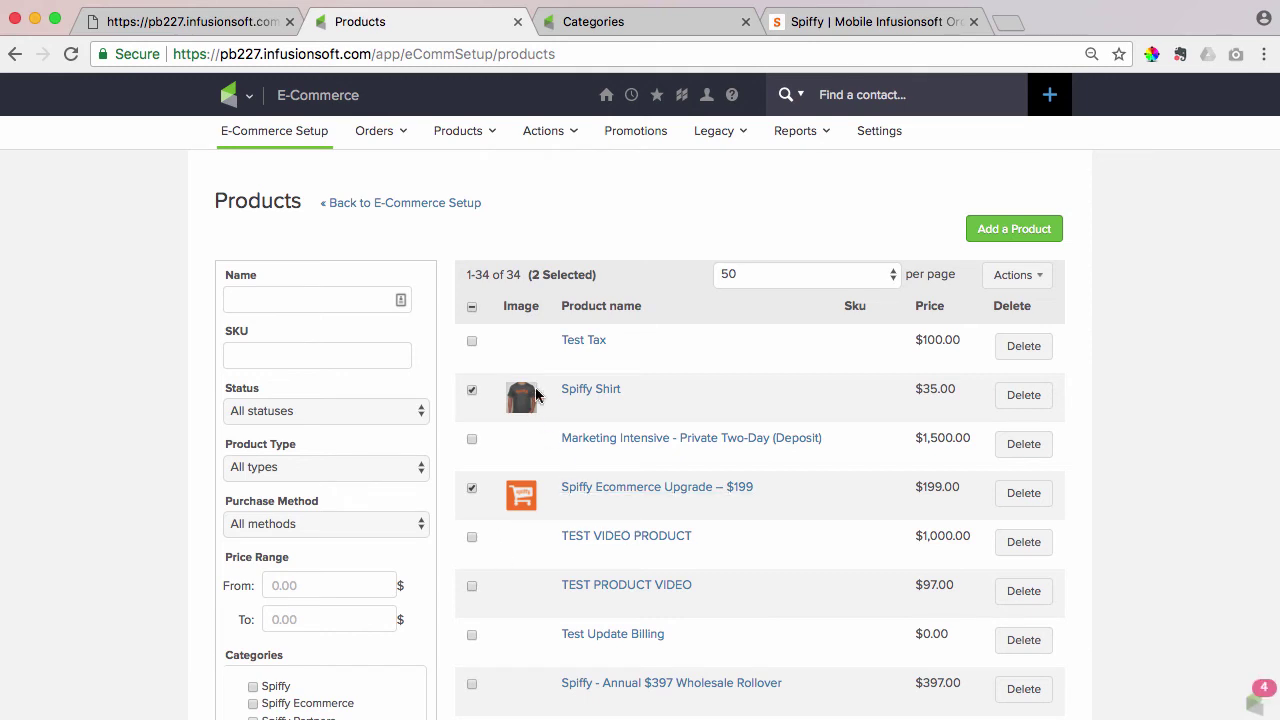
Step: Also tick Order Form Buildout: Basic and Spiffy - Annual Upgrade $444
scroll(576, 543, down, 5)
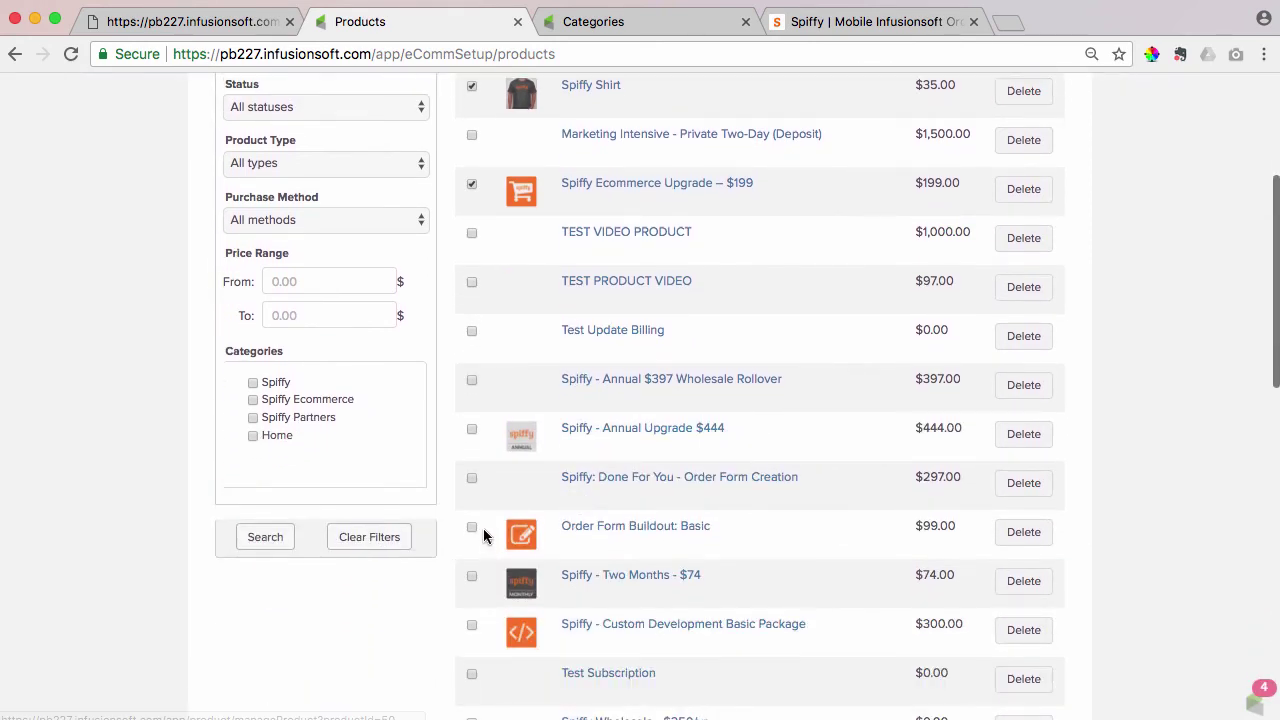
click(471, 530)
scroll(472, 533, up, 3)
click(471, 574)
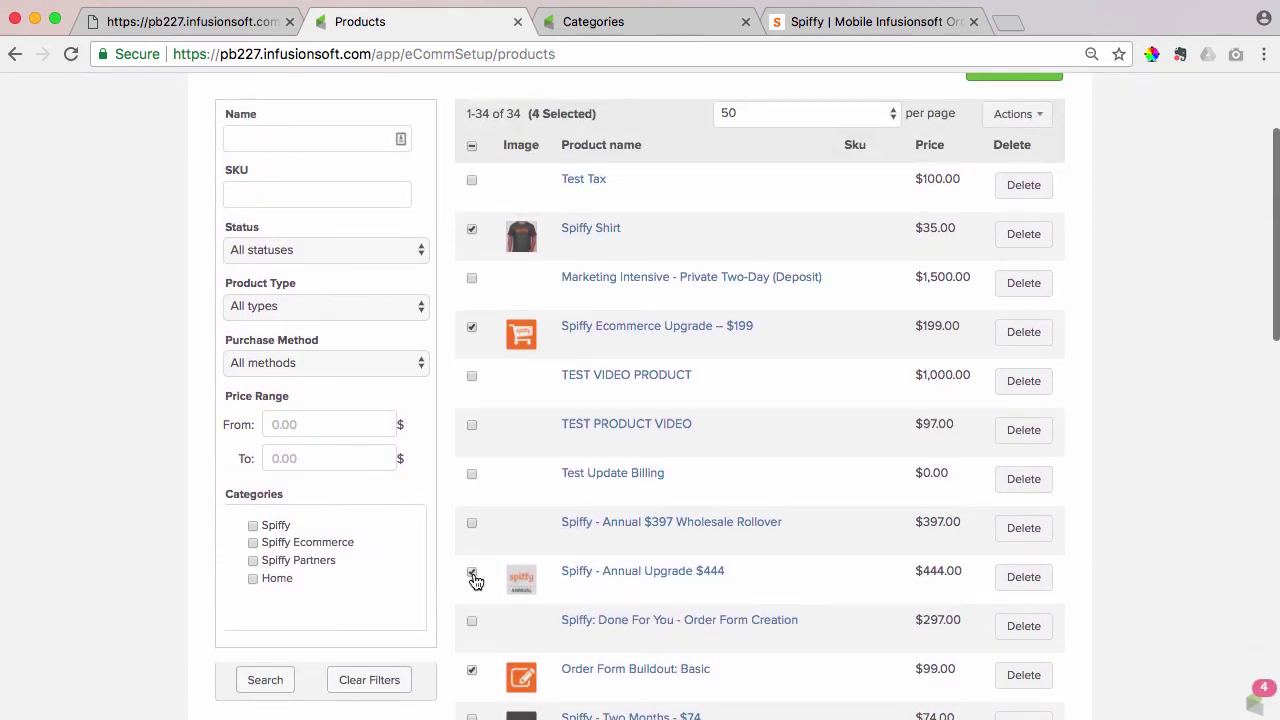
scroll(473, 575, up, 3)
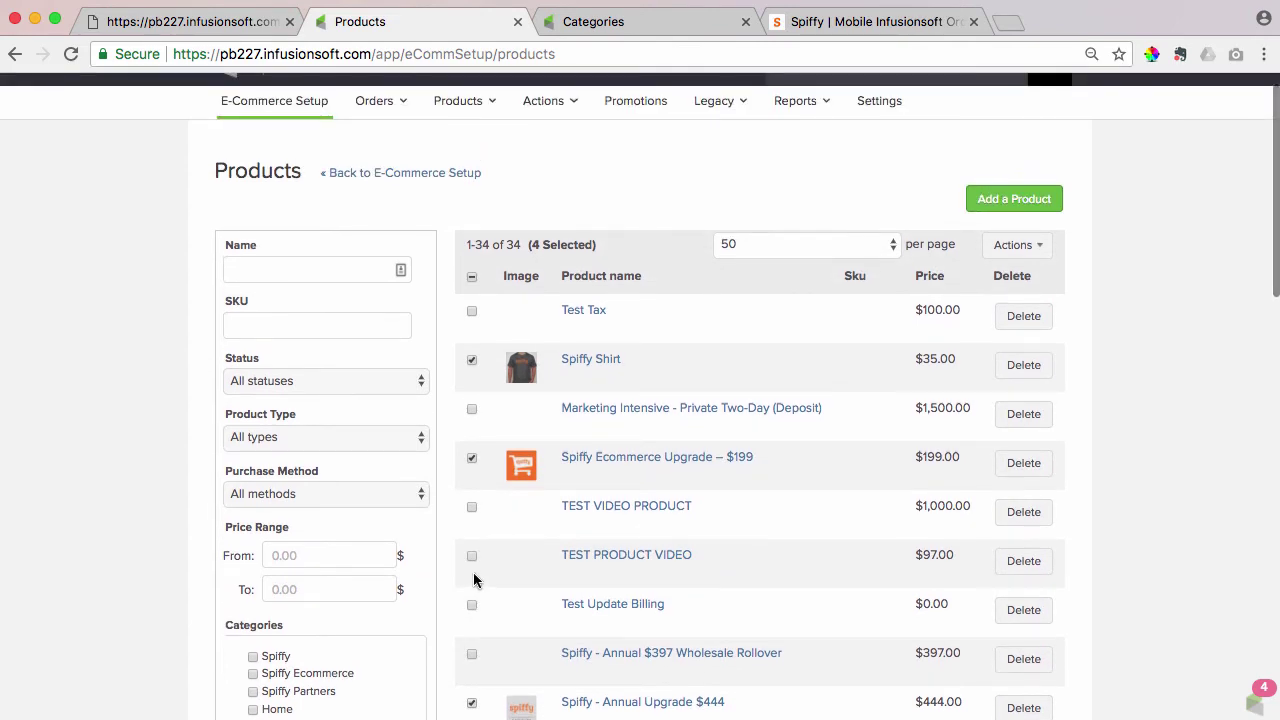
scroll(473, 575, up, 1)
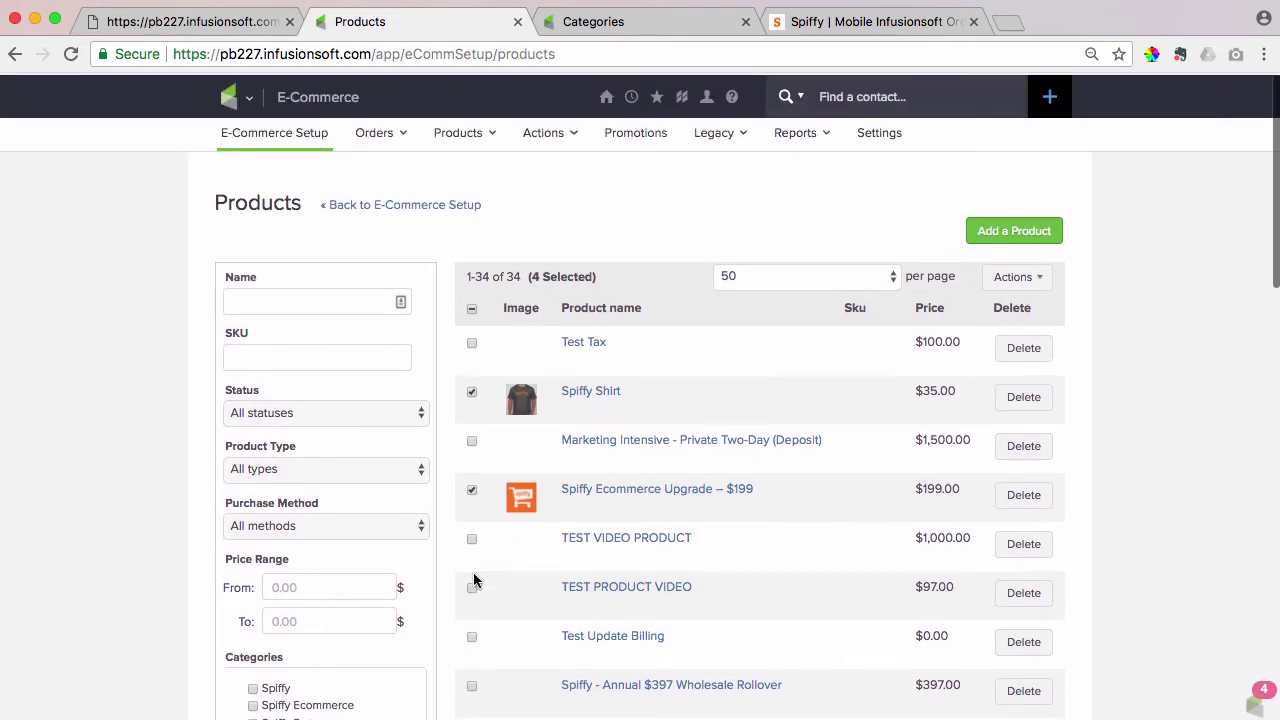
Step: Run Mass Update Products with Add Product To Categories set to Home for the four products
click(1020, 280)
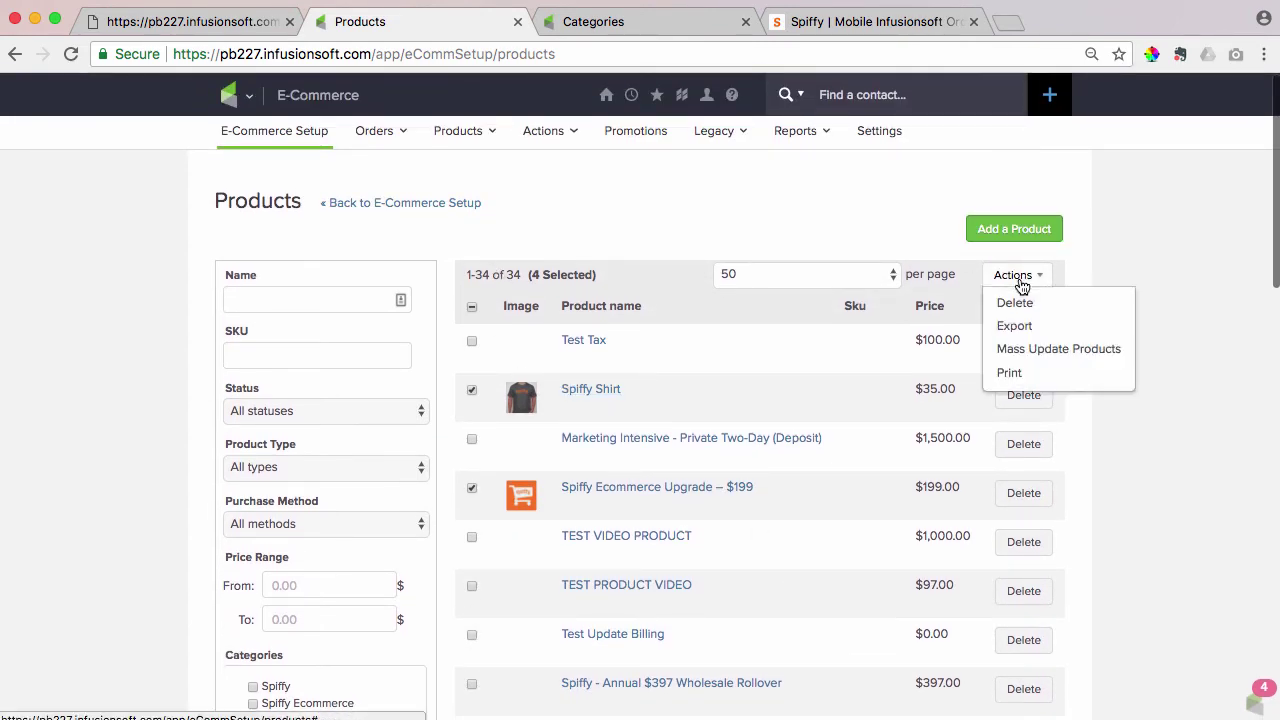
click(1030, 350)
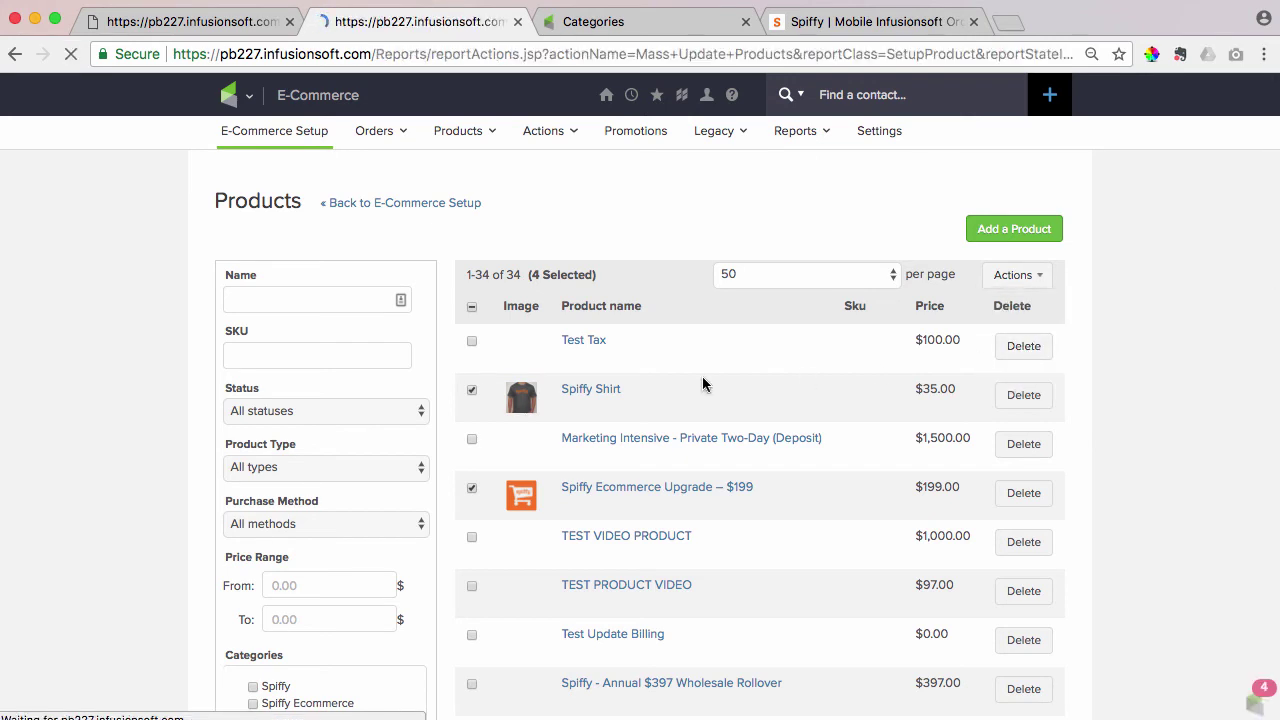
scroll(703, 384, down, 10)
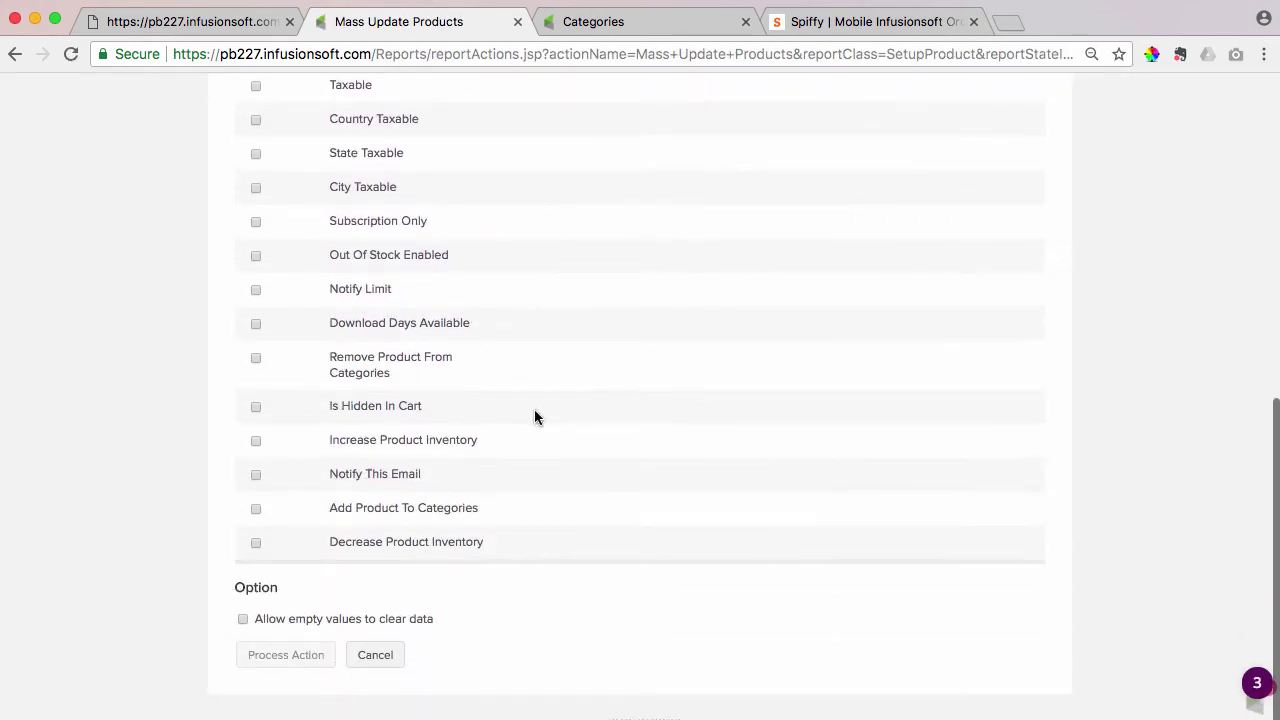
click(256, 511)
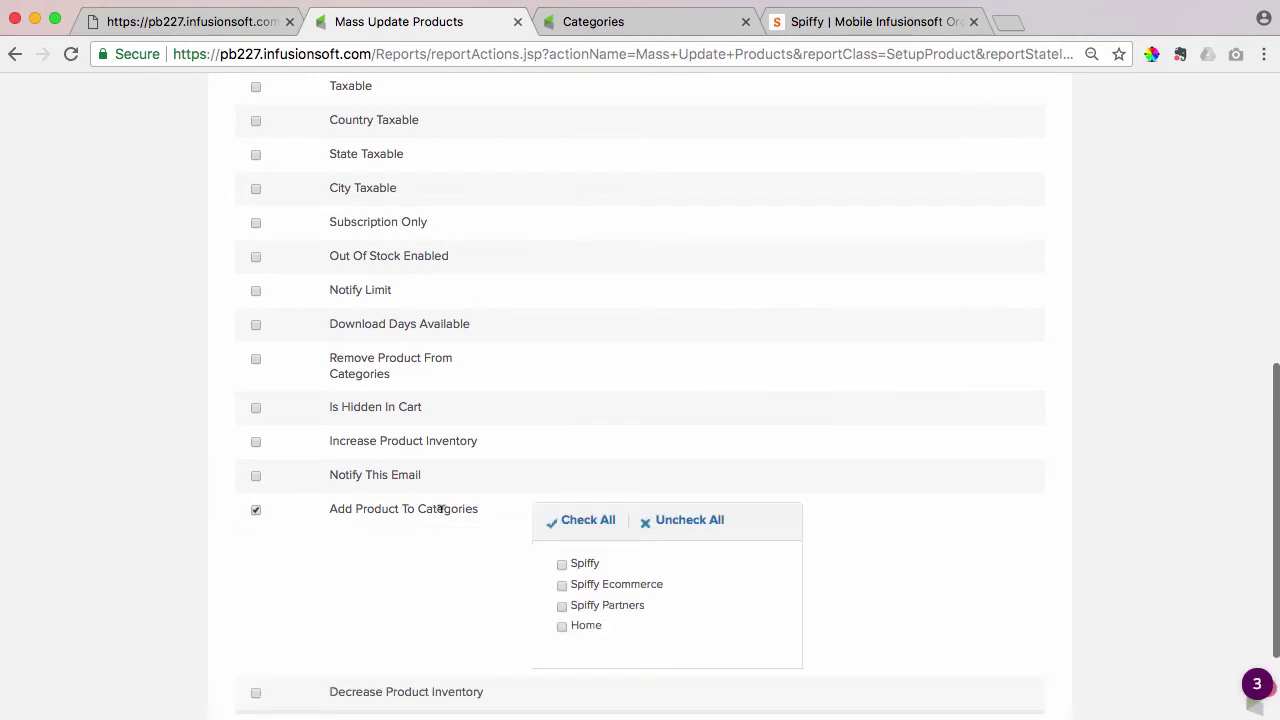
click(561, 627)
scroll(330, 570, down, 1)
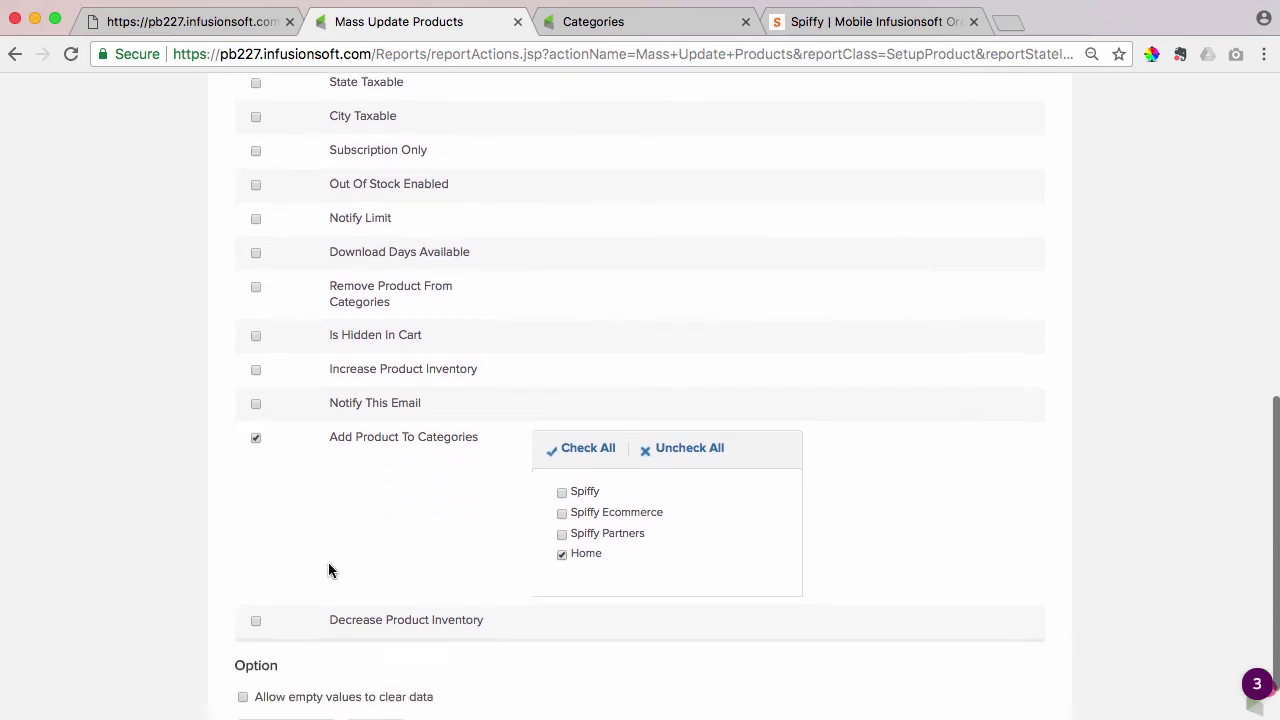
scroll(328, 570, down, 2)
click(284, 656)
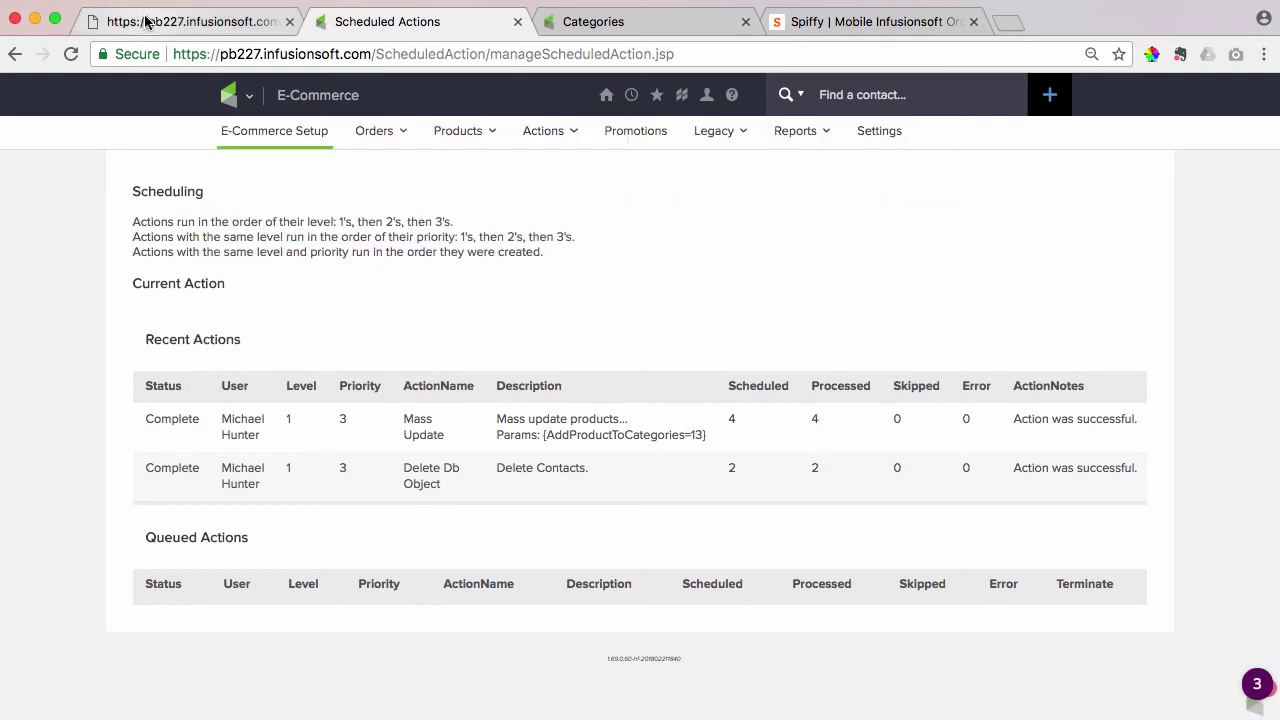
Step: Browse the storefront's Home and Spiffy Ecommerce categories, ending on Home with its four products
click(175, 21)
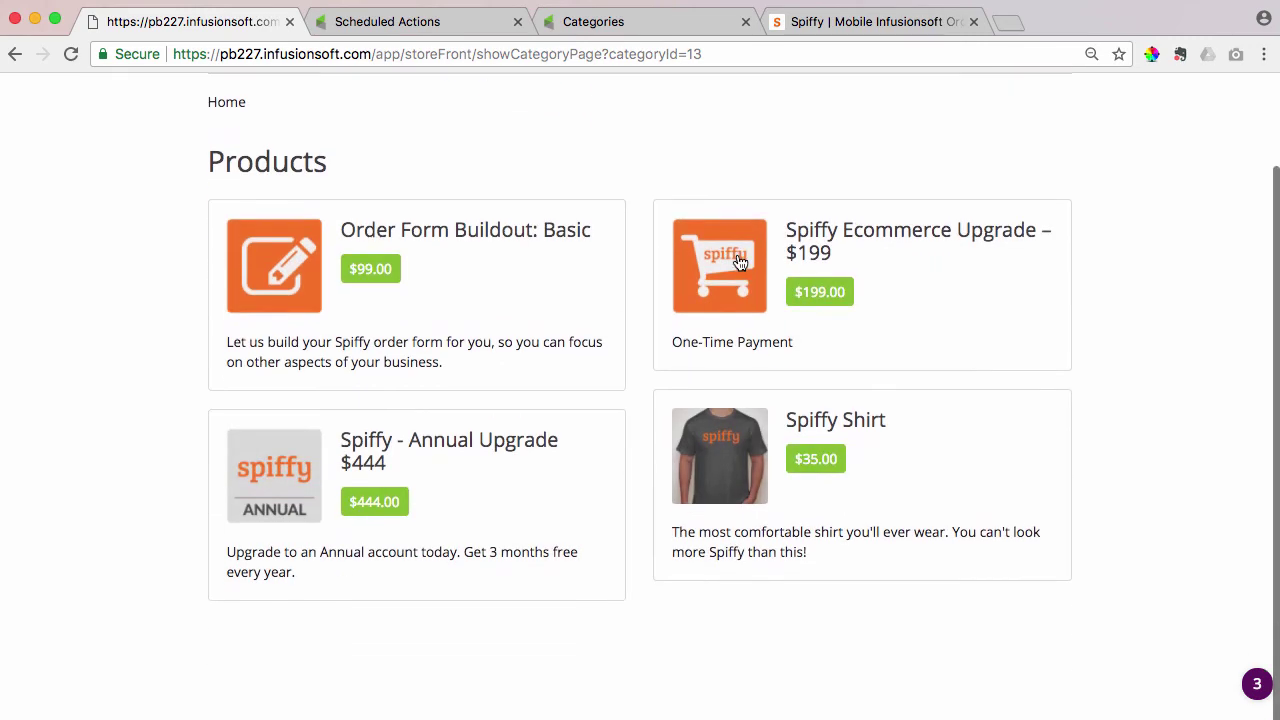
scroll(479, 492, up, 2)
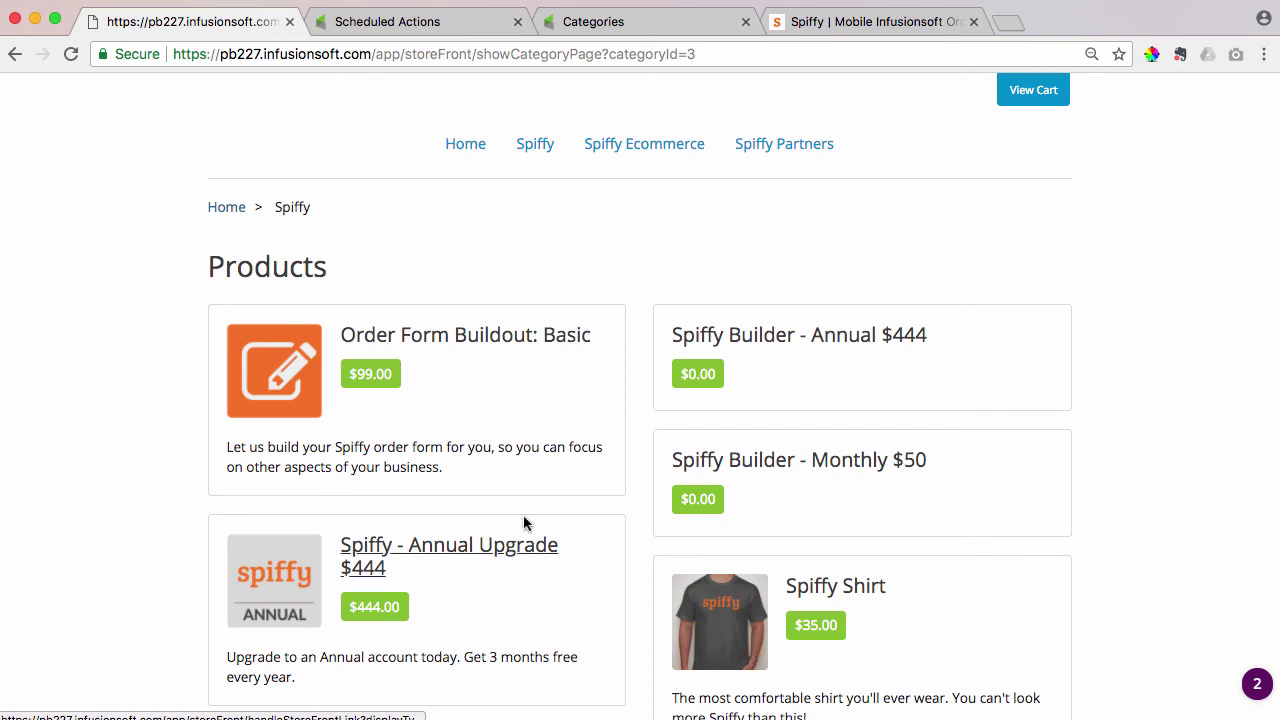
click(468, 145)
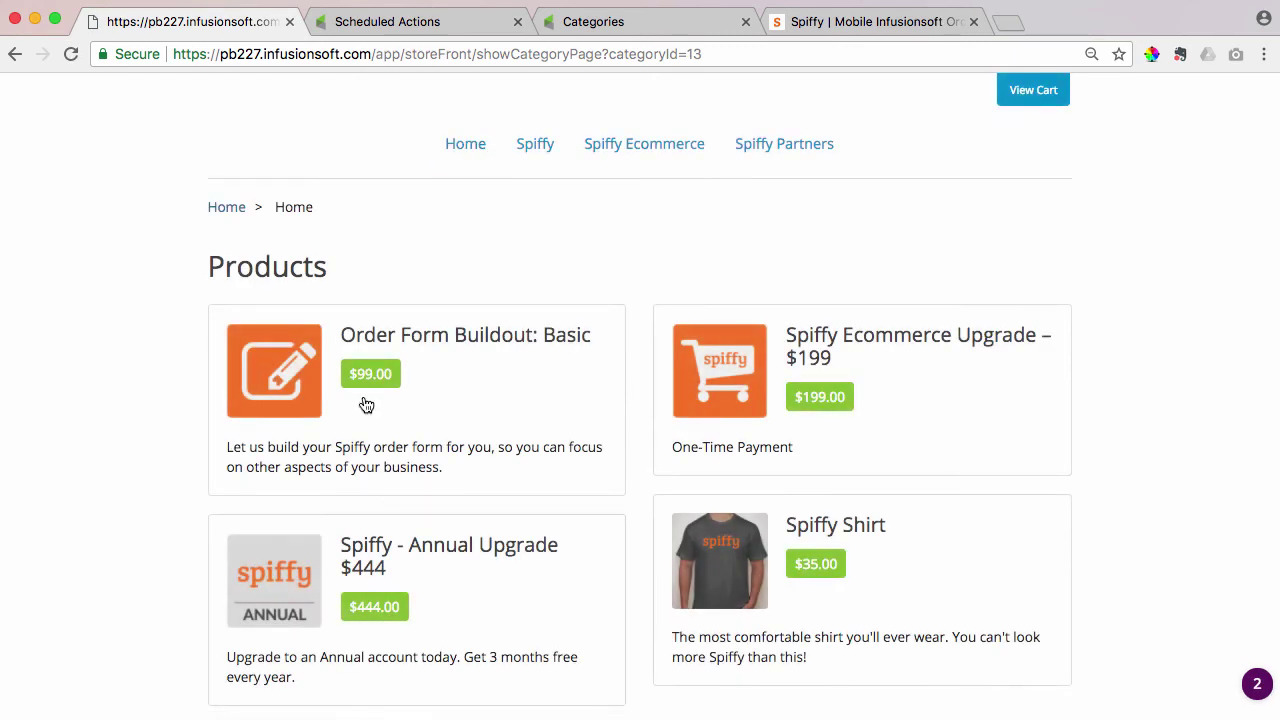
click(620, 156)
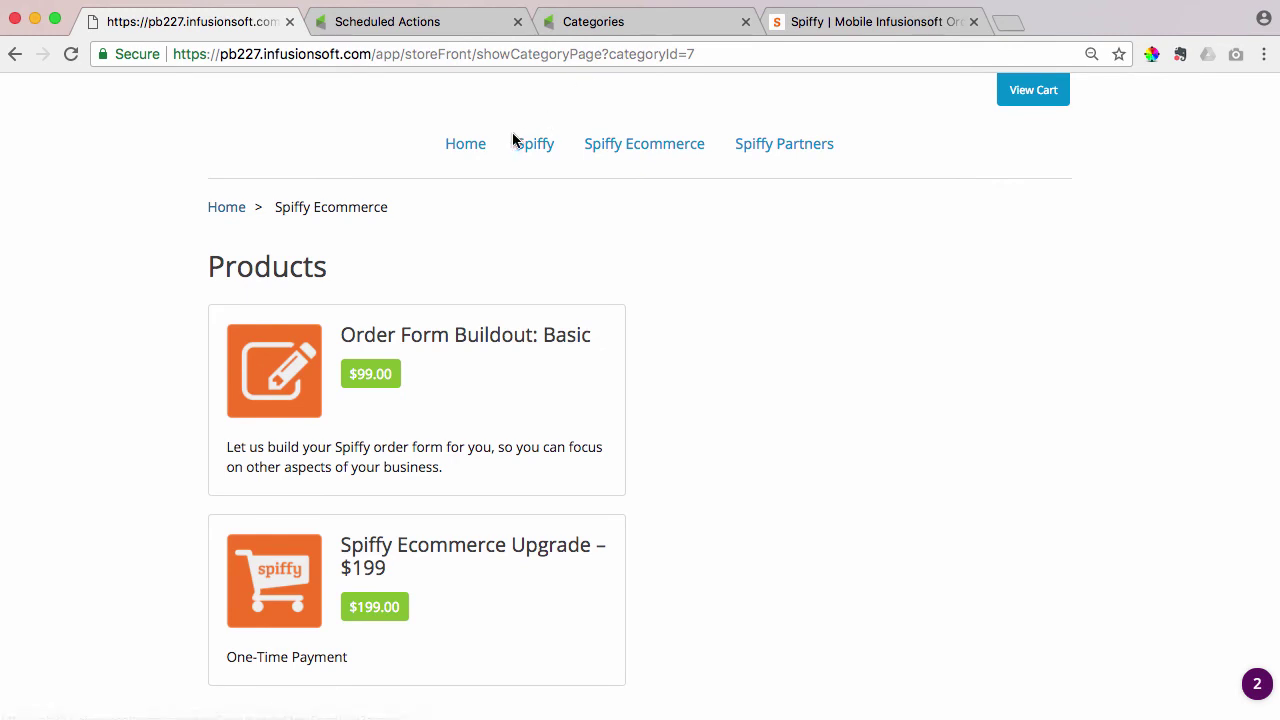
click(472, 149)
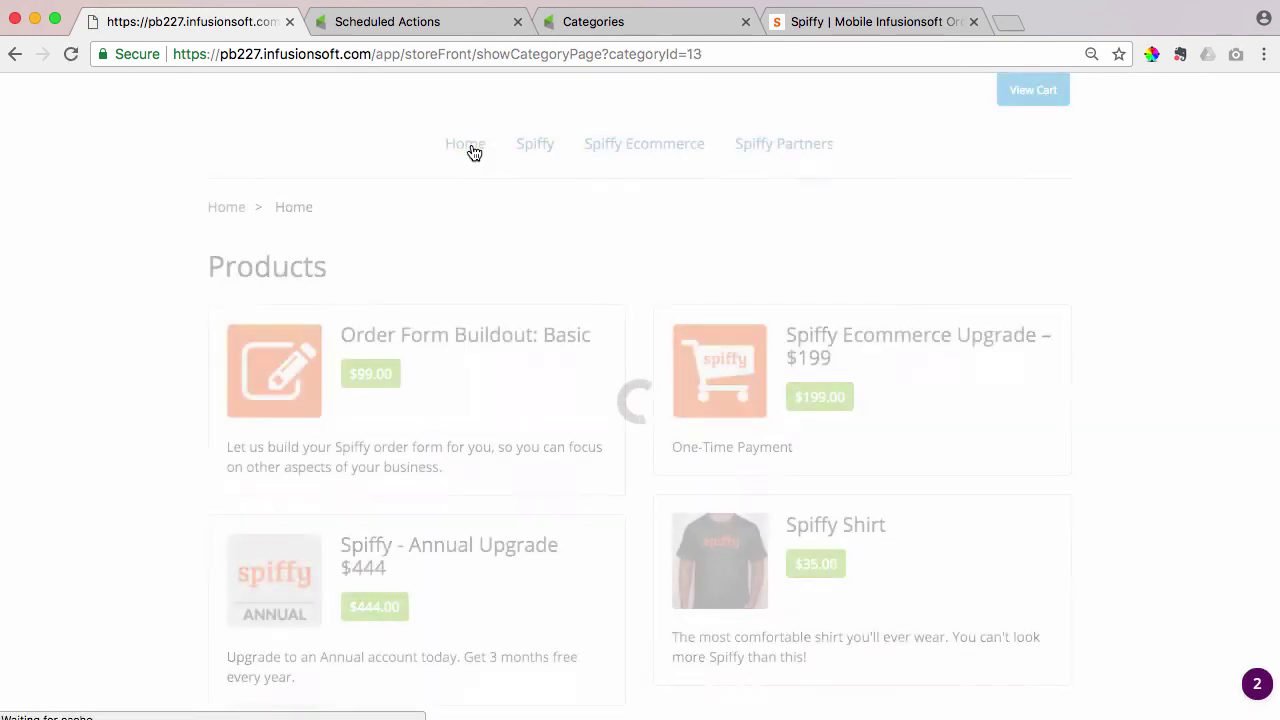